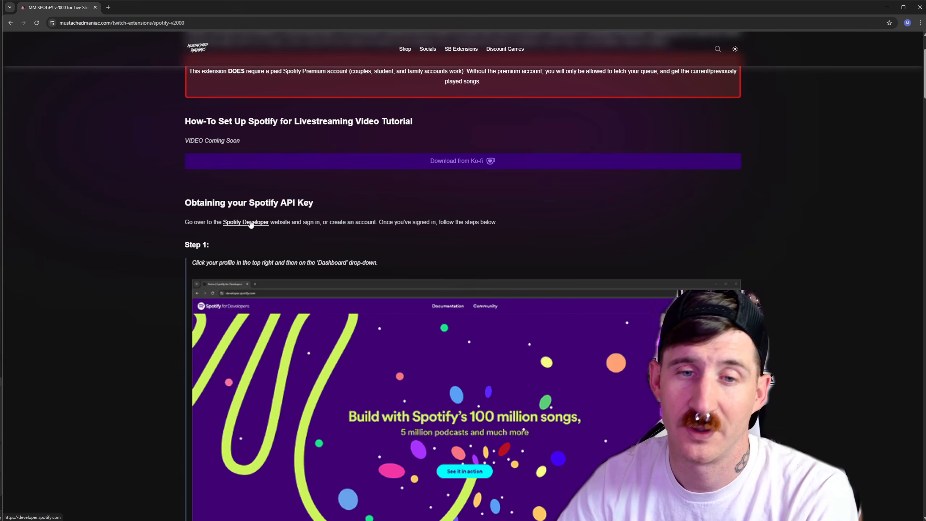
# - Go to the Spotify Developer site from the guide and start creating a new app from the account's dashboard
pyautogui.click(491, 280)
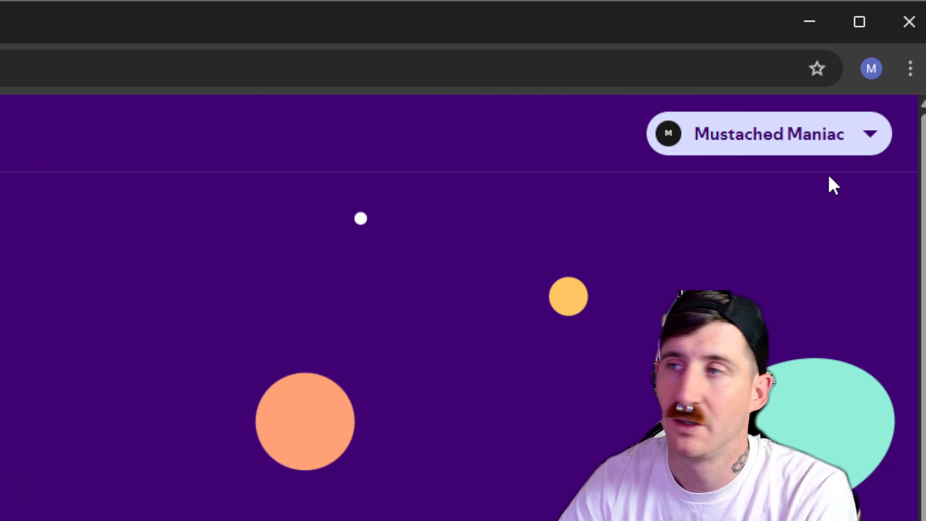
pyautogui.click(871, 136)
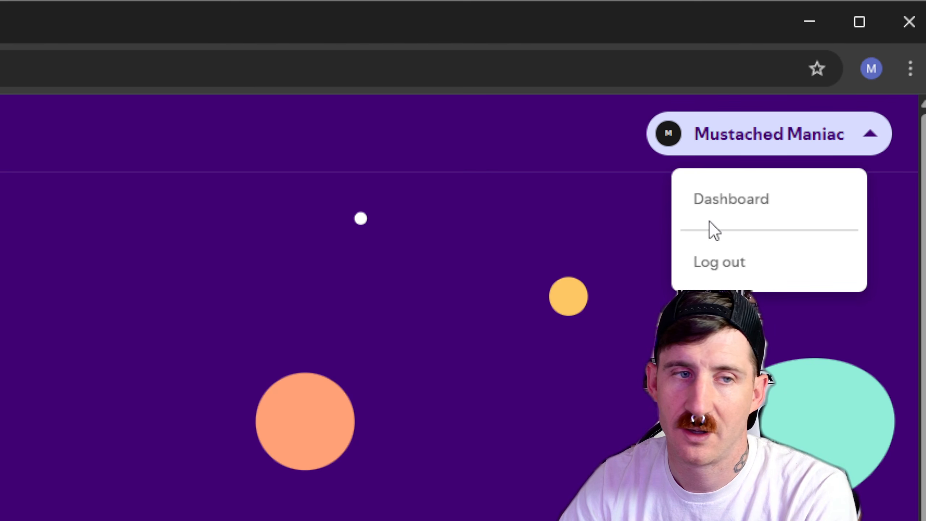
pyautogui.click(753, 201)
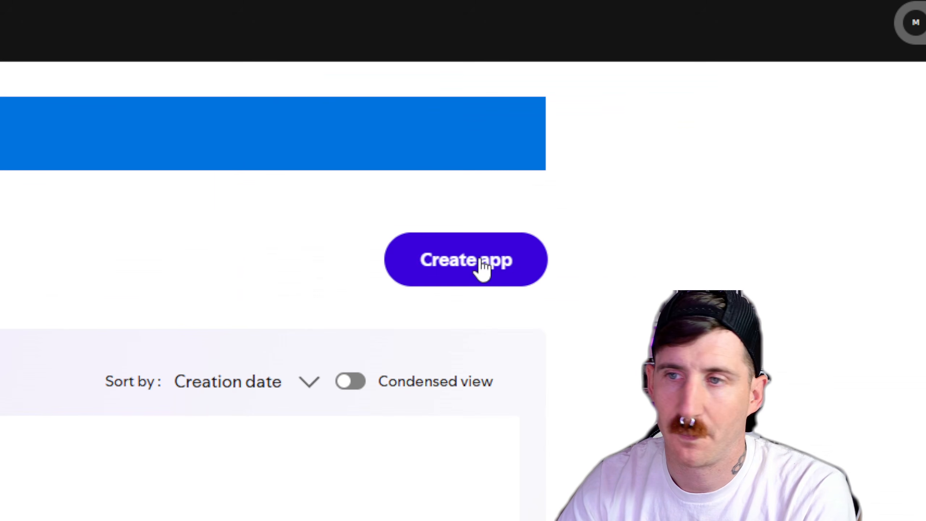
pyautogui.click(482, 266)
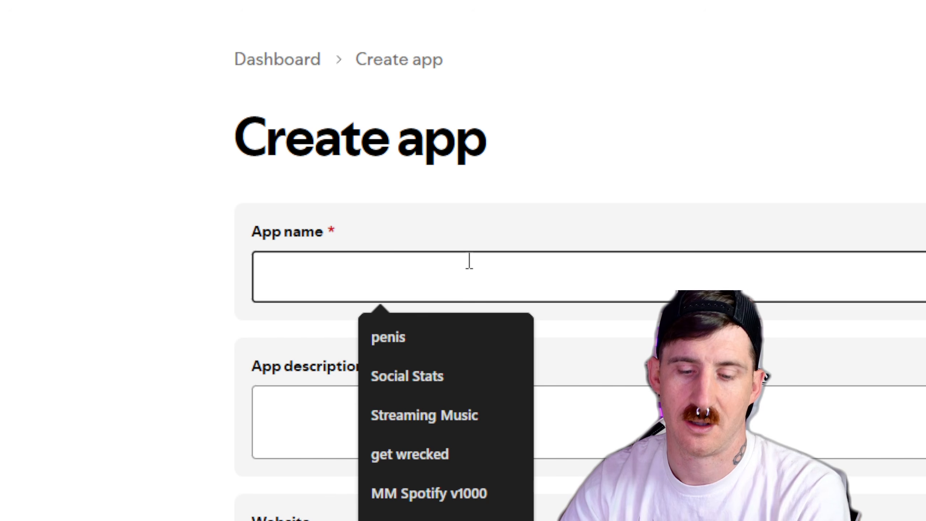
# - Name the app "v2000" and enter "control spotify with SB" as its description
pyautogui.write('v2000')
pyautogui.press('Tab')
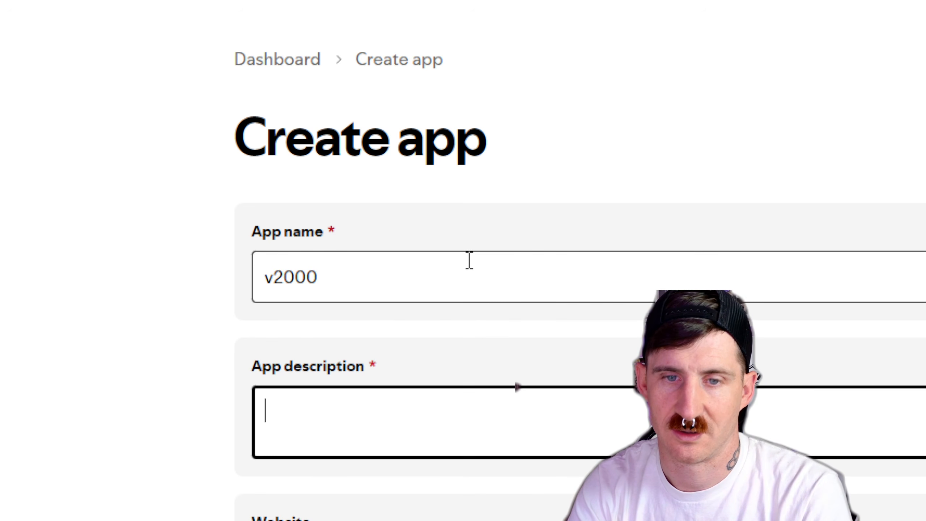
pyautogui.write('control ')
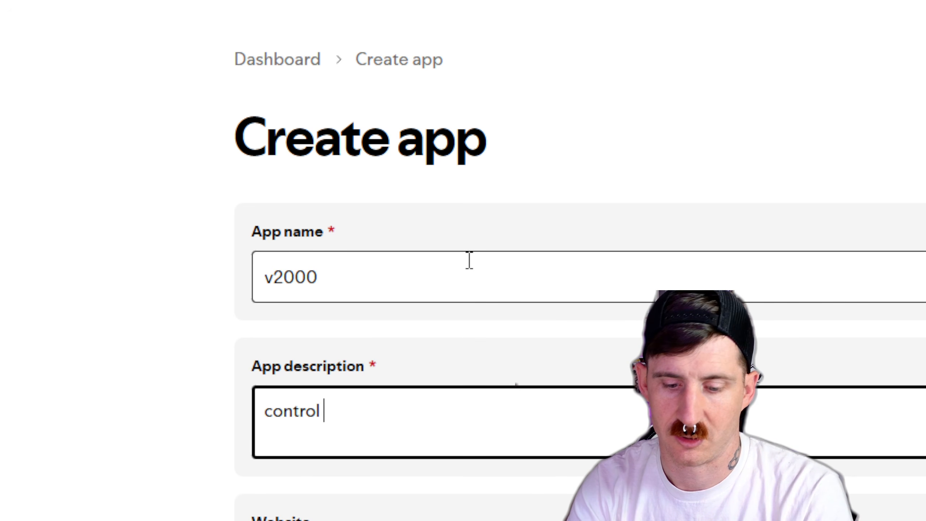
pyautogui.write('spotify with SB')
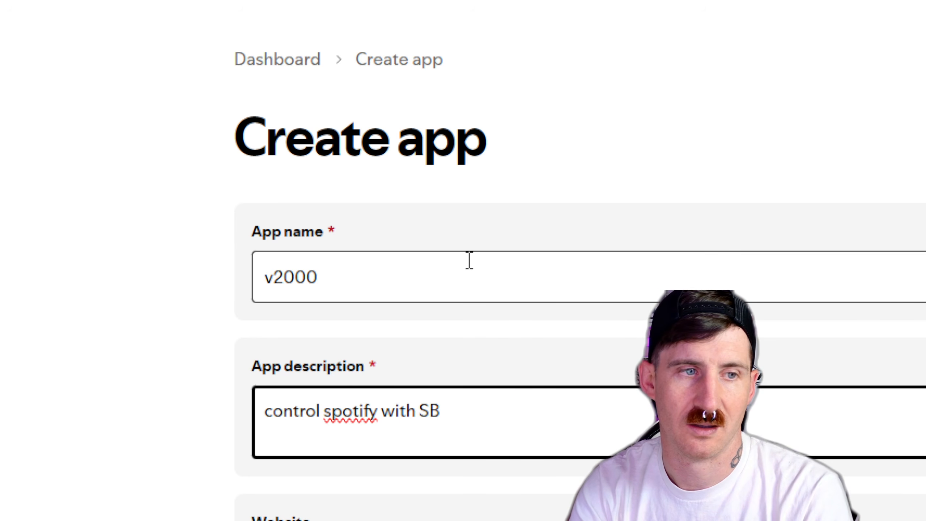
pyautogui.press('Tab')
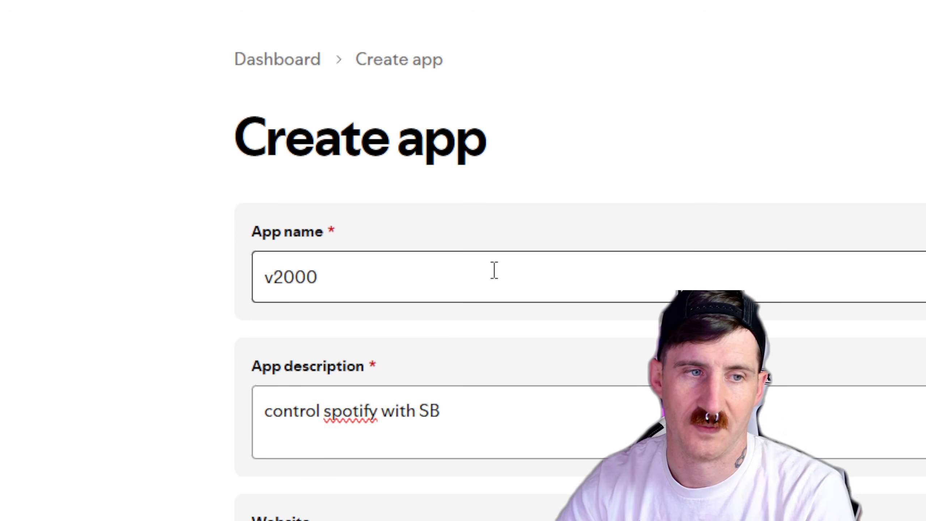
pyautogui.scroll(-8, 492, 272)
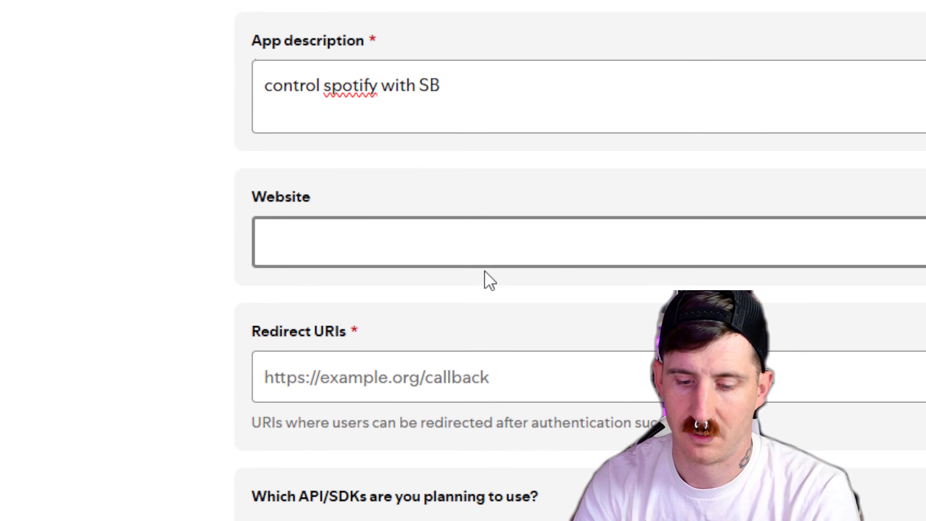
pyautogui.write('https://mustachedmaniac.com/twitch-extensions/brb-clip-player')
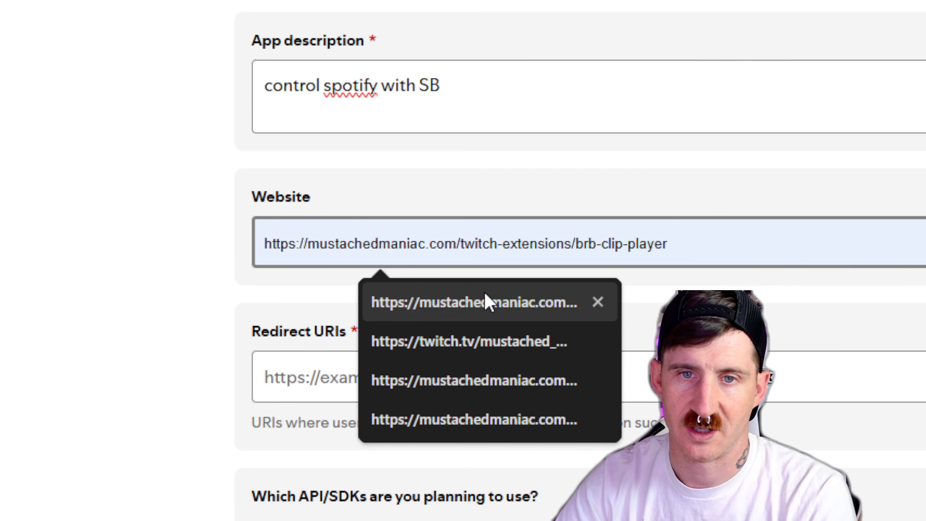
pyautogui.click(483, 302)
pyautogui.moveTo(812, 247); pyautogui.dragTo(512, 242)
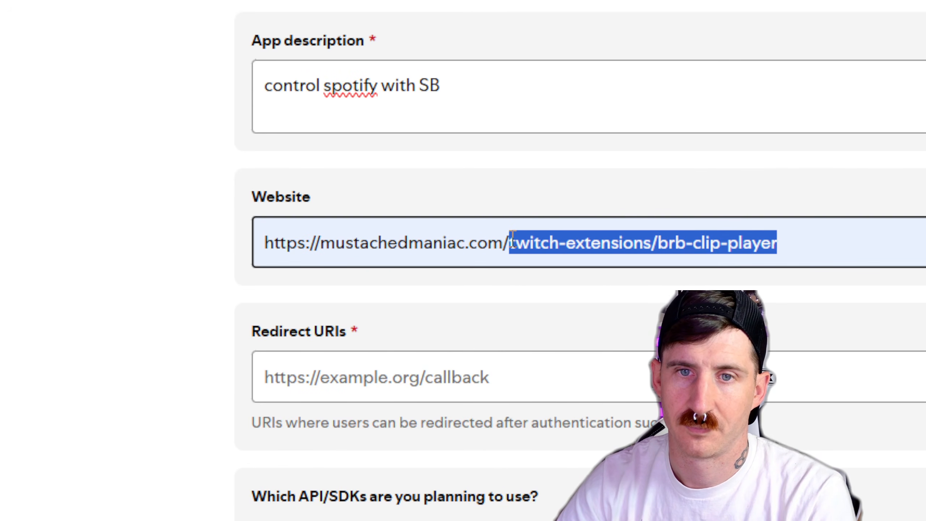
pyautogui.press('BackSpace')
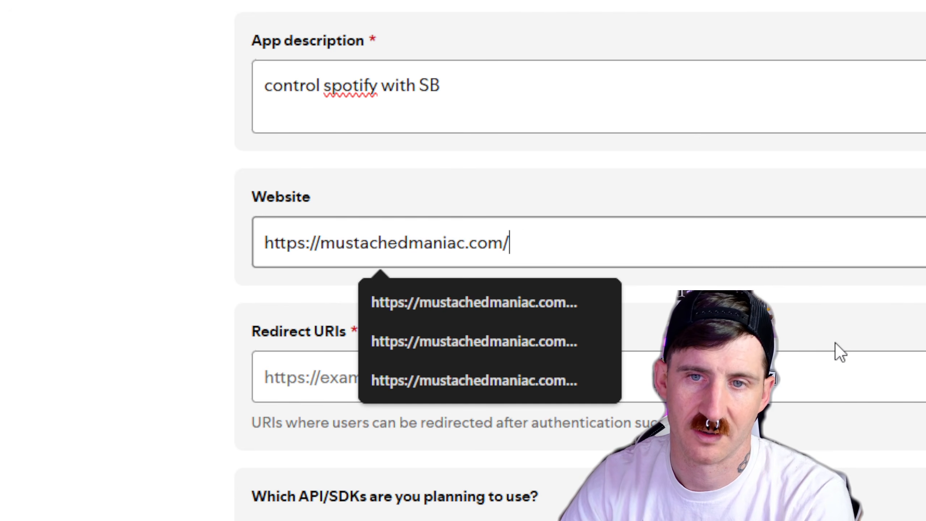
pyautogui.click(827, 379)
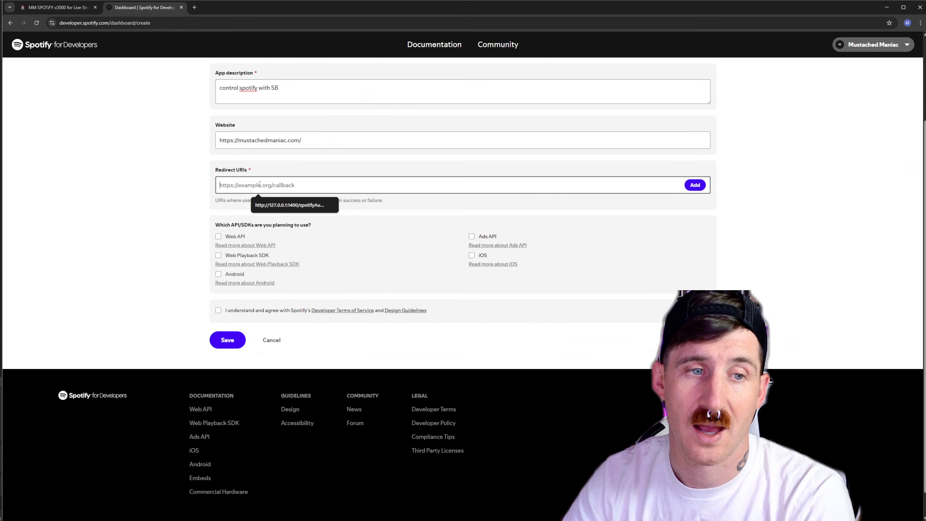
pyautogui.click(69, 8)
pyautogui.scroll(-10, 493, 174)
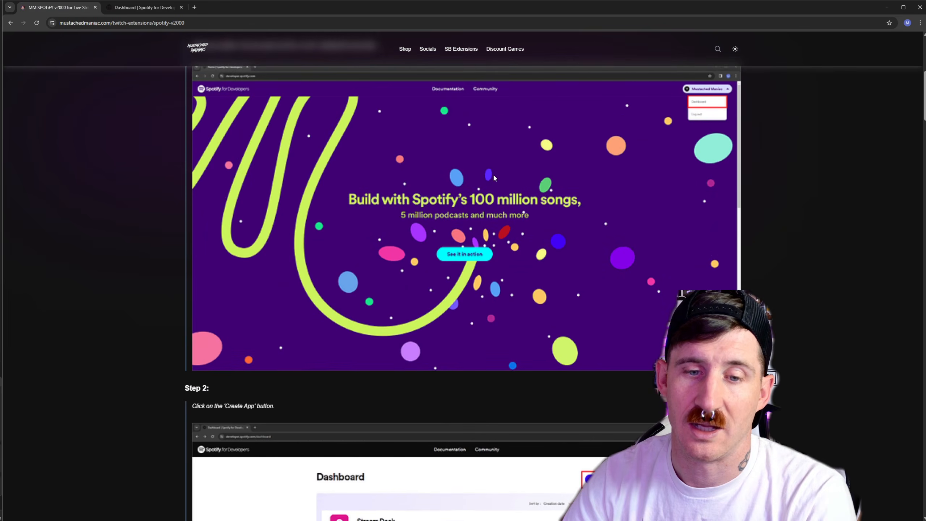
pyautogui.scroll(-5, 504, 172)
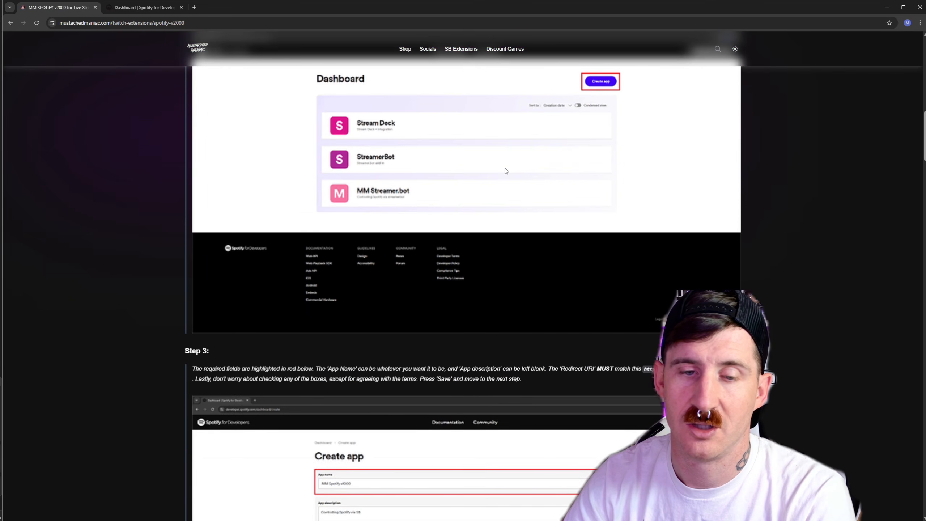
pyautogui.scroll(-2, 505, 170)
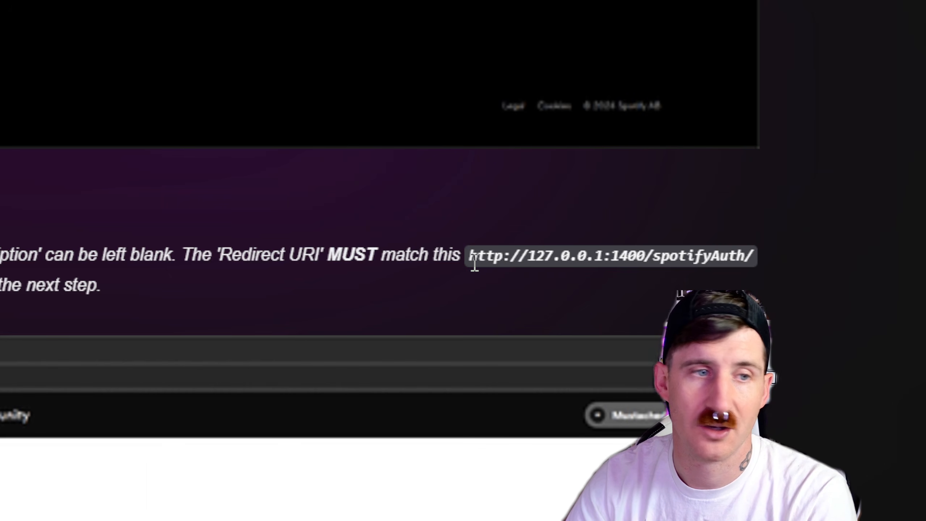
pyautogui.moveTo(466, 252); pyautogui.dragTo(754, 268)
pyautogui.hotkey('ctrl', 'c')
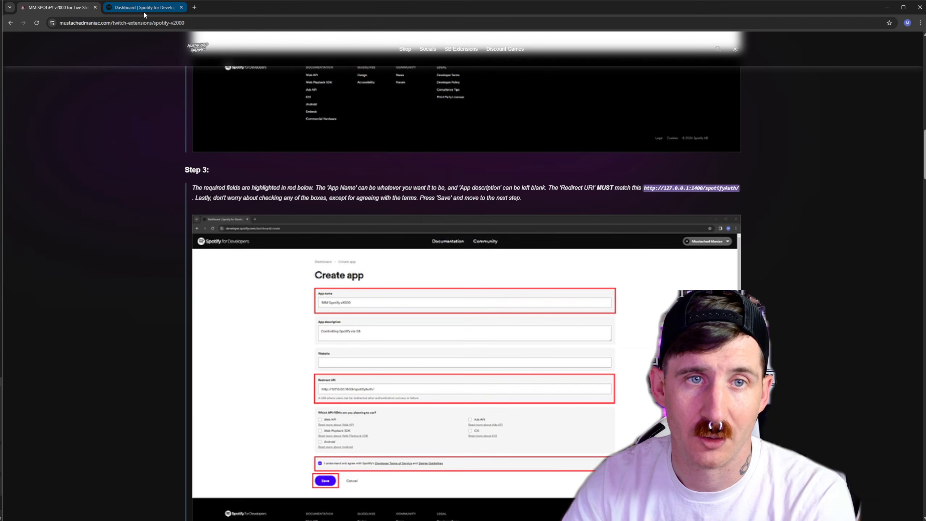
pyautogui.click(143, 7)
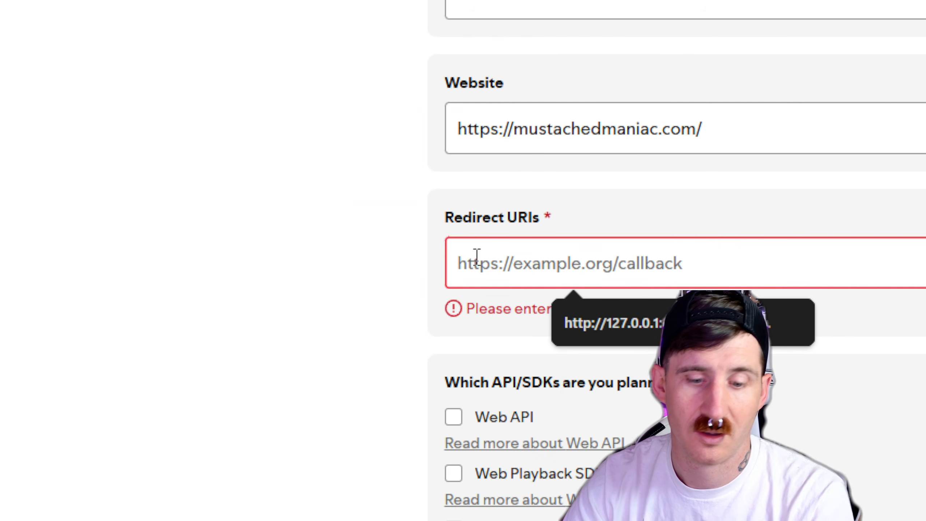
pyautogui.click(477, 255)
pyautogui.hotkey('ctrl', 'v')
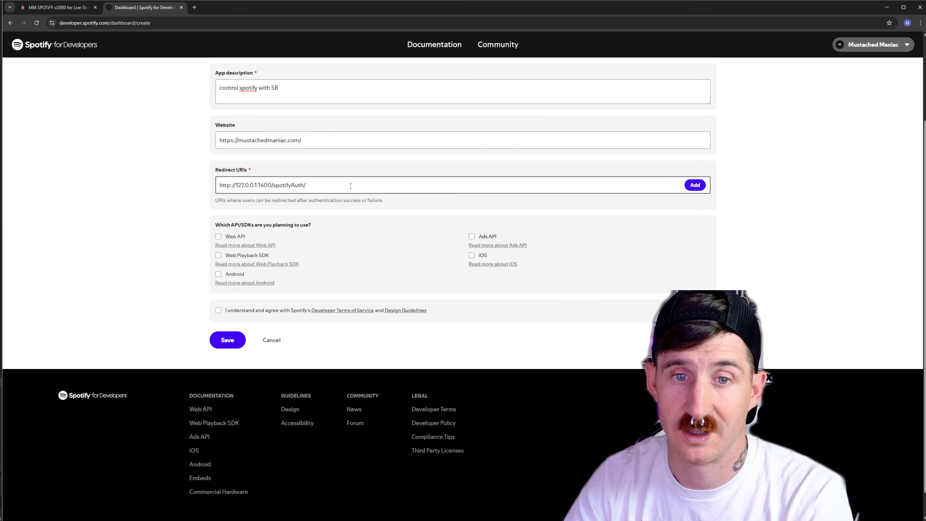
pyautogui.click(361, 185)
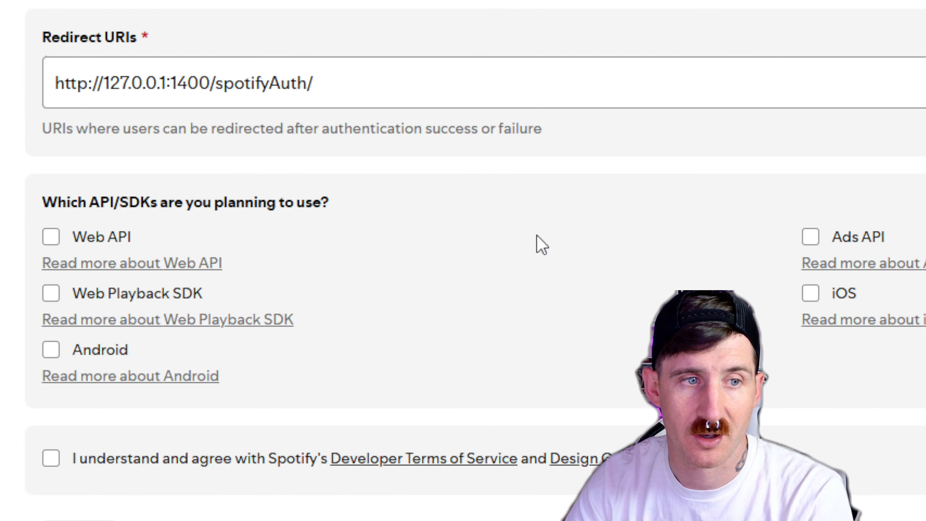
# - Agree to Spotify's Developer Terms of Service and Design Guidelines, and save the new app
pyautogui.click(51, 458)
pyautogui.click(72, 464)
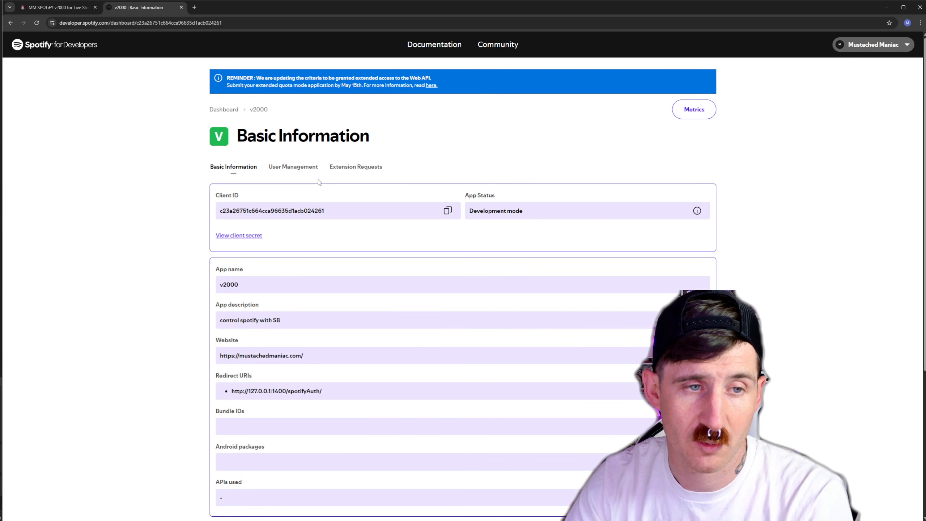
# - Switch to Streamer.bot and check which Twitch accounts are connected
pyautogui.click(887, 8)
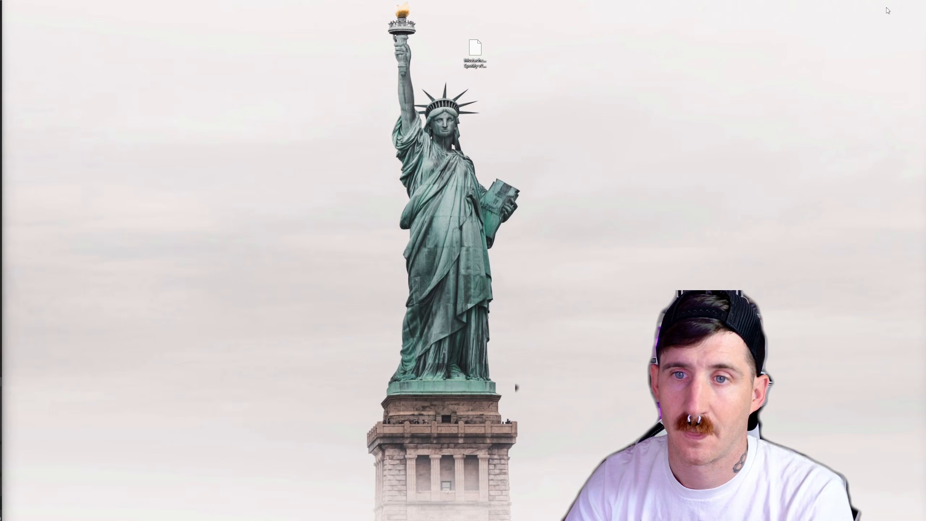
pyautogui.moveTo(524, 517)
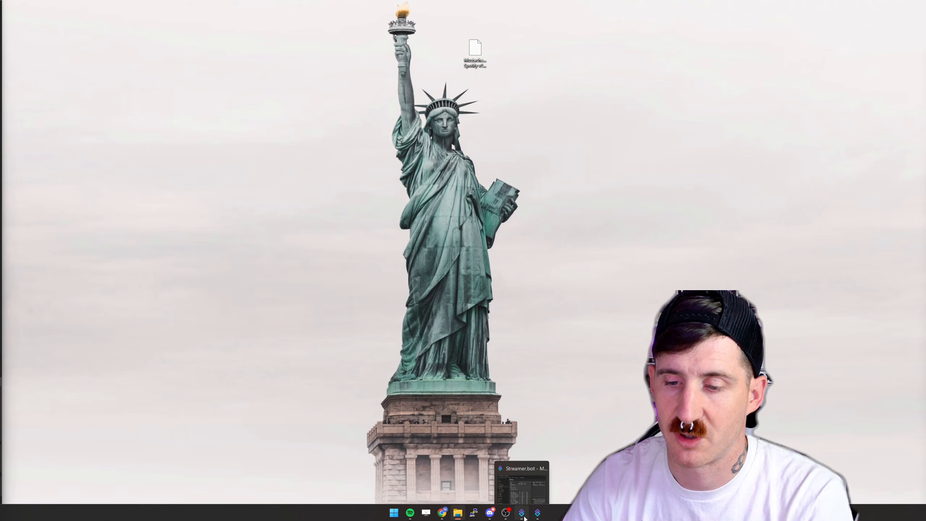
pyautogui.click(501, 474)
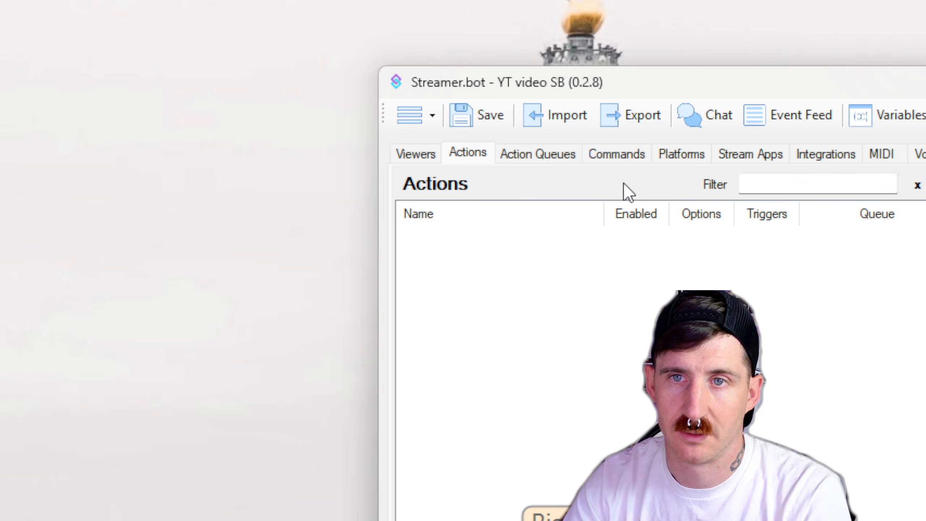
pyautogui.click(671, 160)
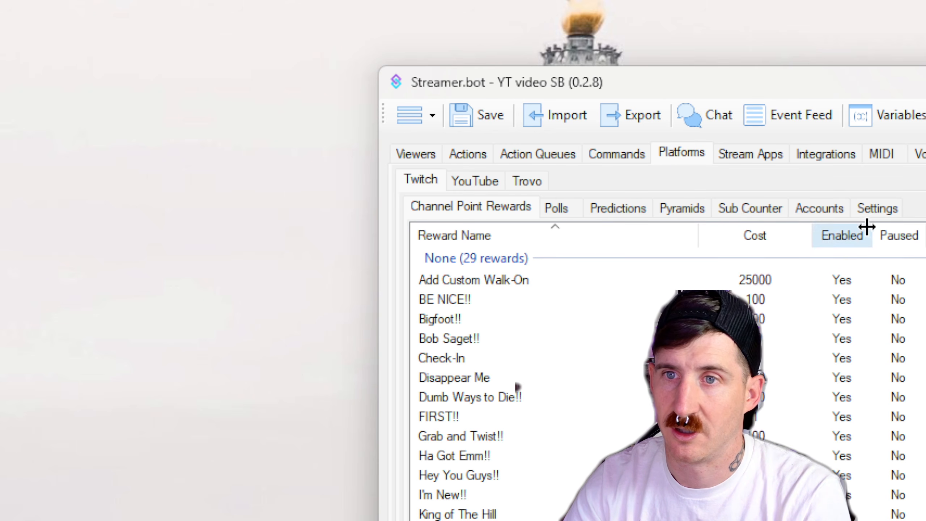
pyautogui.click(832, 214)
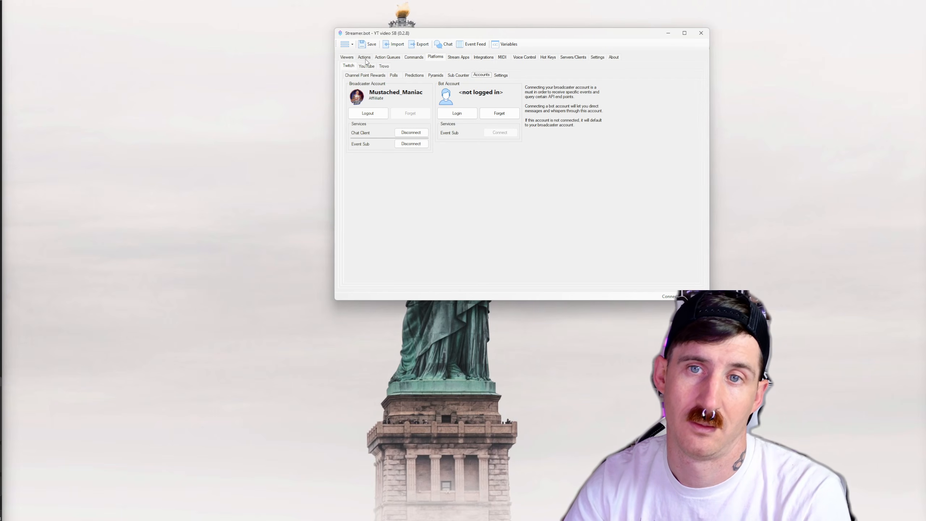
# - Import the SPOTiFY v2000 extension into Streamer.bot from the Spotify file on the desktop and acknowledge the command import notice
pyautogui.click(364, 58)
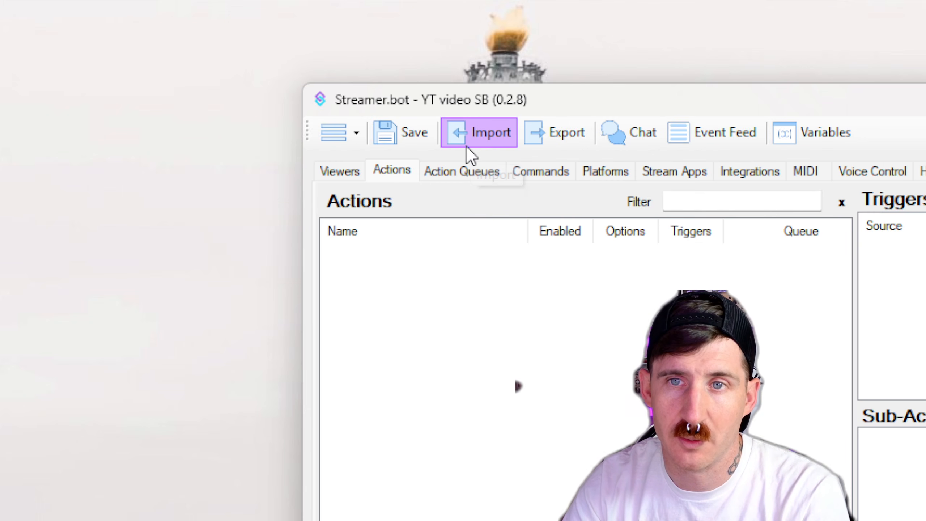
pyautogui.moveTo(616, 102); pyautogui.dragTo(610, 364)
pyautogui.click(459, 395)
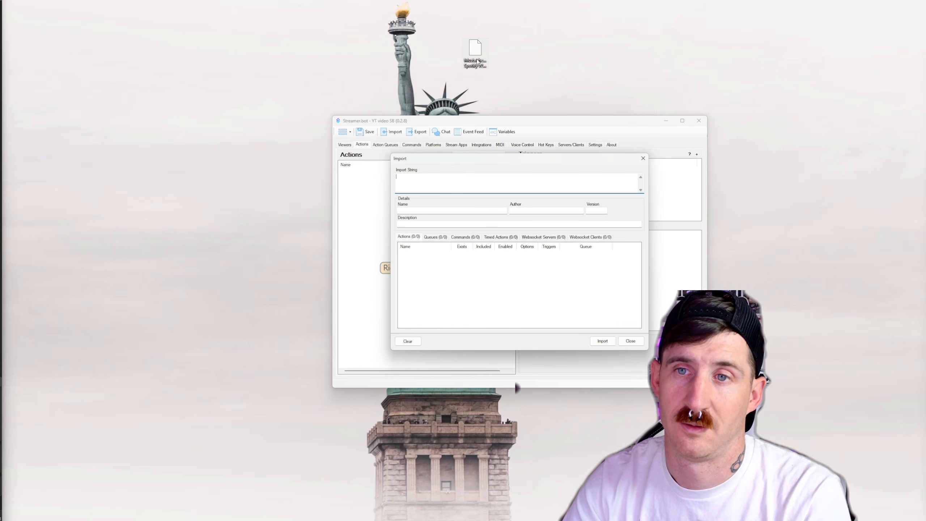
pyautogui.moveTo(477, 60); pyautogui.dragTo(424, 187)
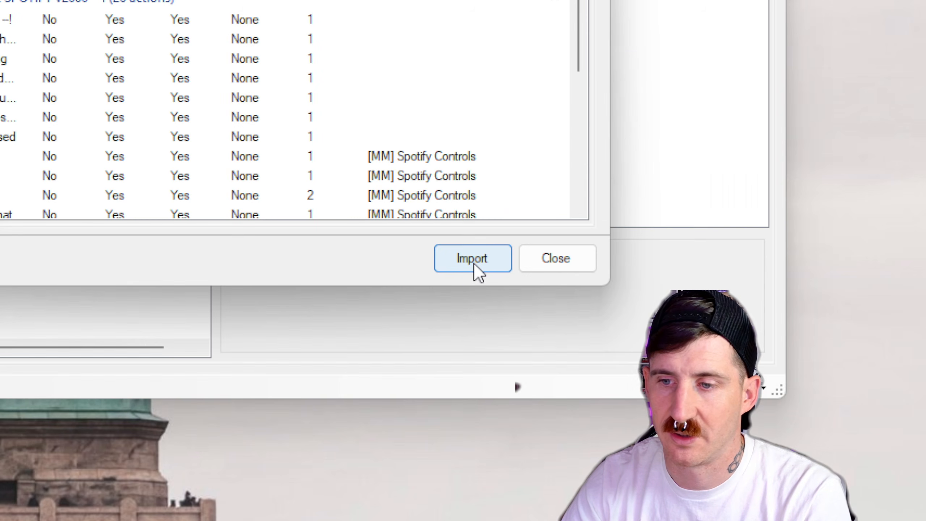
pyautogui.click(474, 263)
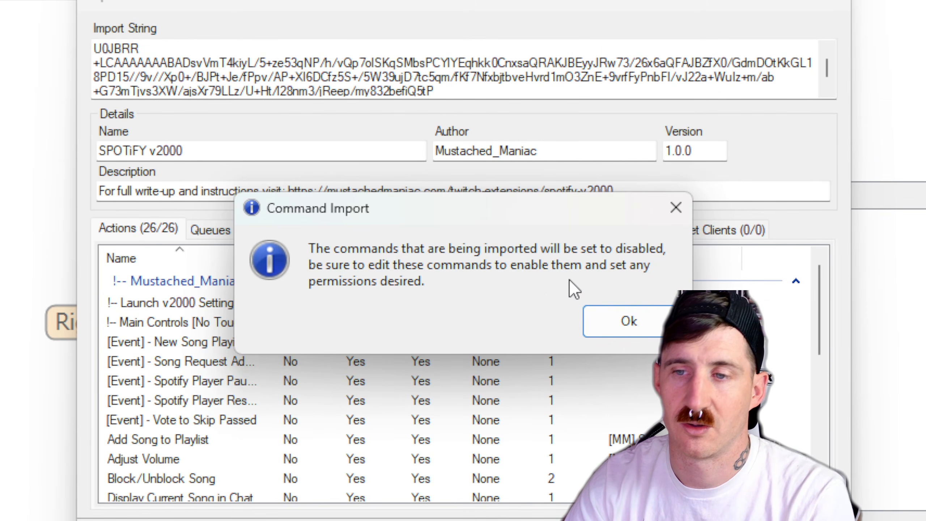
pyautogui.click(633, 327)
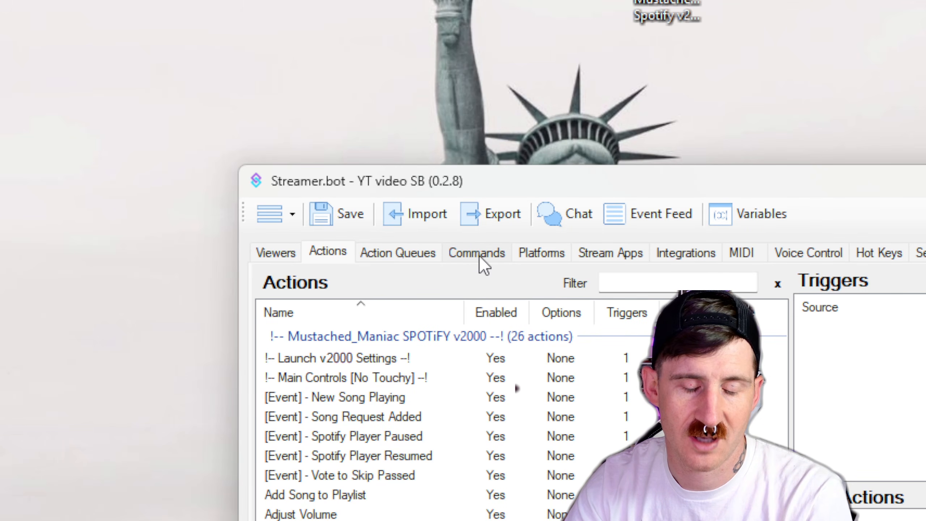
# - Enable all commands in the Mustached_Maniac SPOTiFY v2000 command group
pyautogui.click(477, 255)
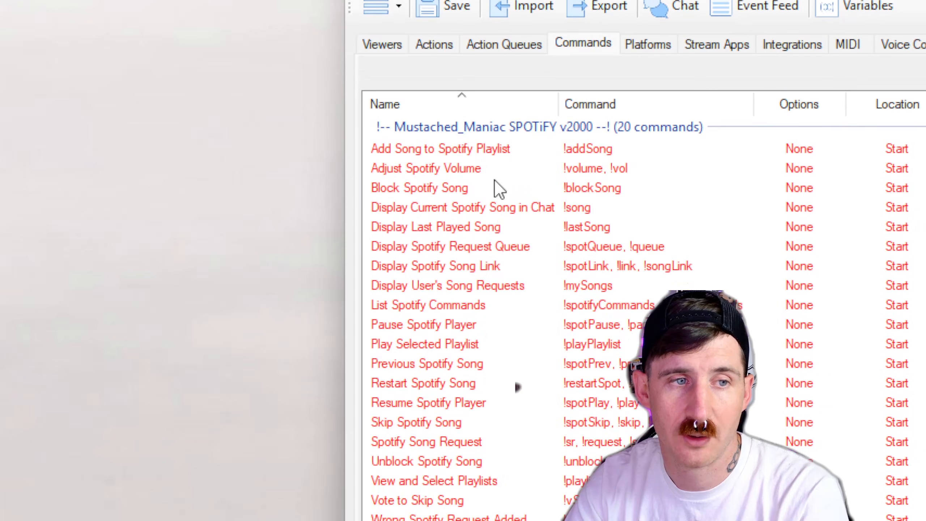
pyautogui.rightClick(473, 130)
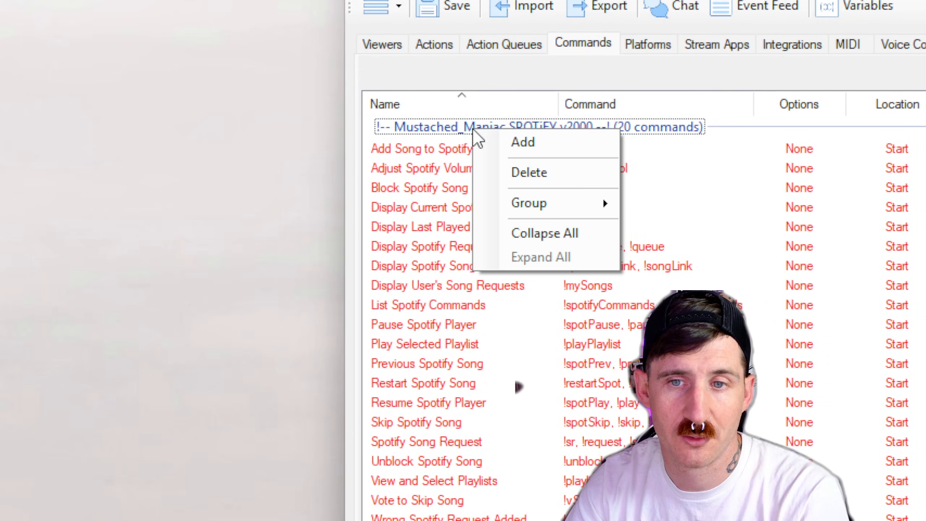
pyautogui.moveTo(562, 203)
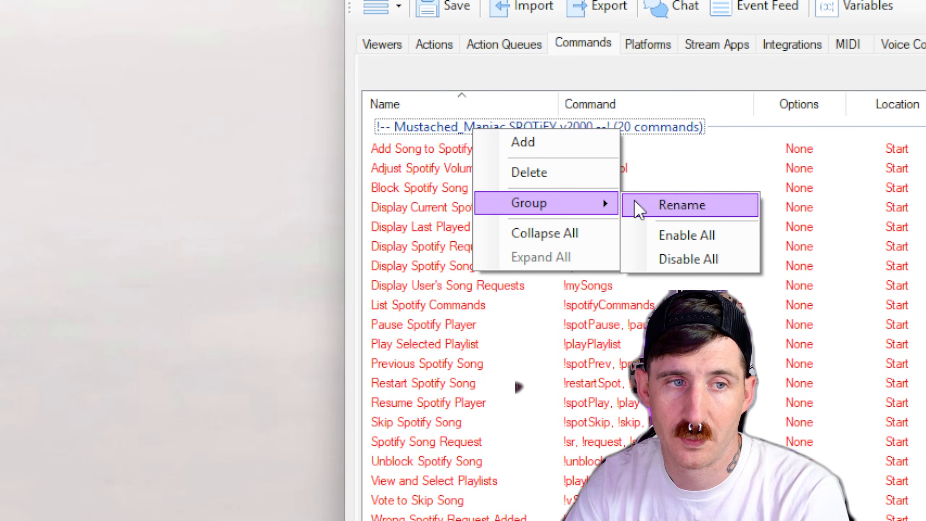
pyautogui.click(745, 237)
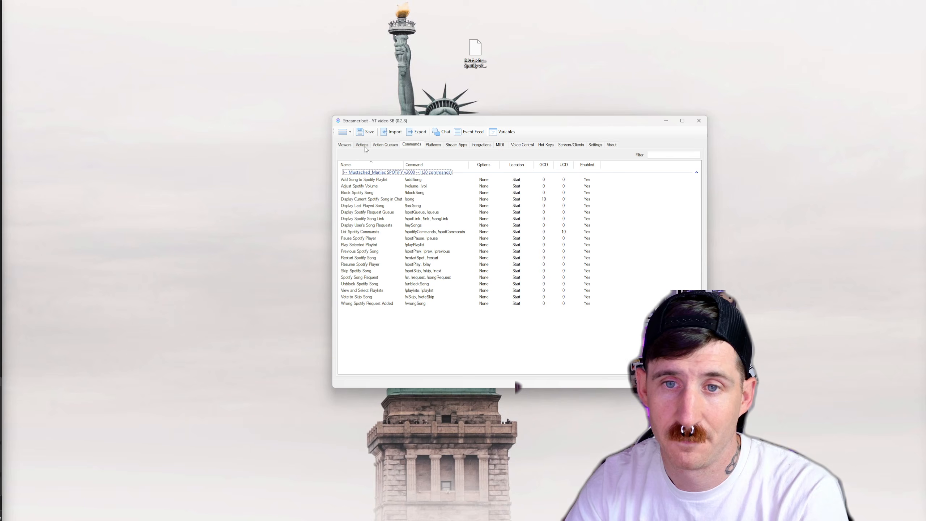
# - Launch the v2000 settings window by testing the Core Test trigger of the Launch v2000 Settings action
pyautogui.click(361, 144)
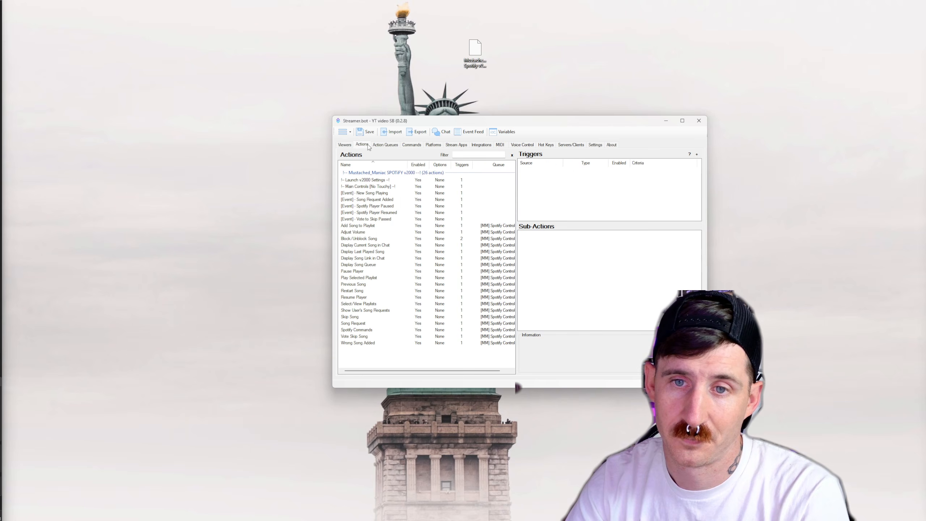
pyautogui.moveTo(332, 192); pyautogui.dragTo(287, 193)
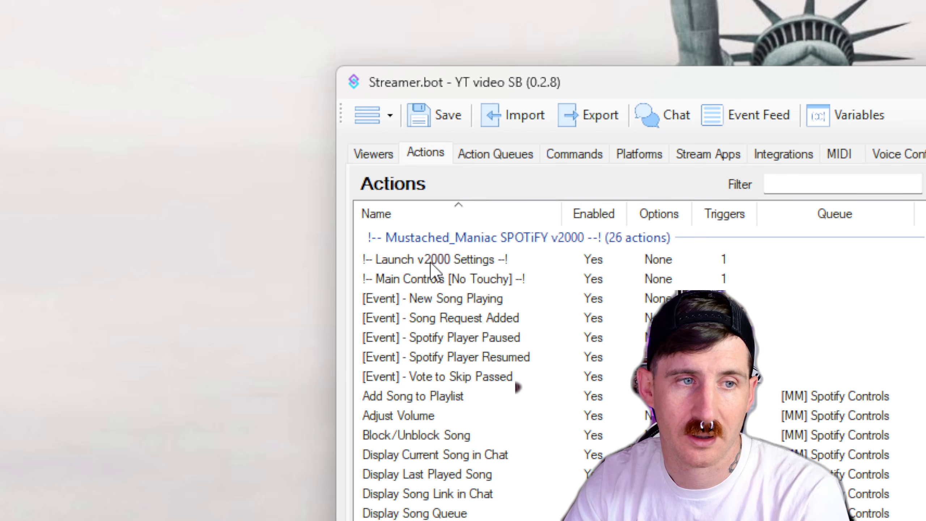
pyautogui.click(321, 180)
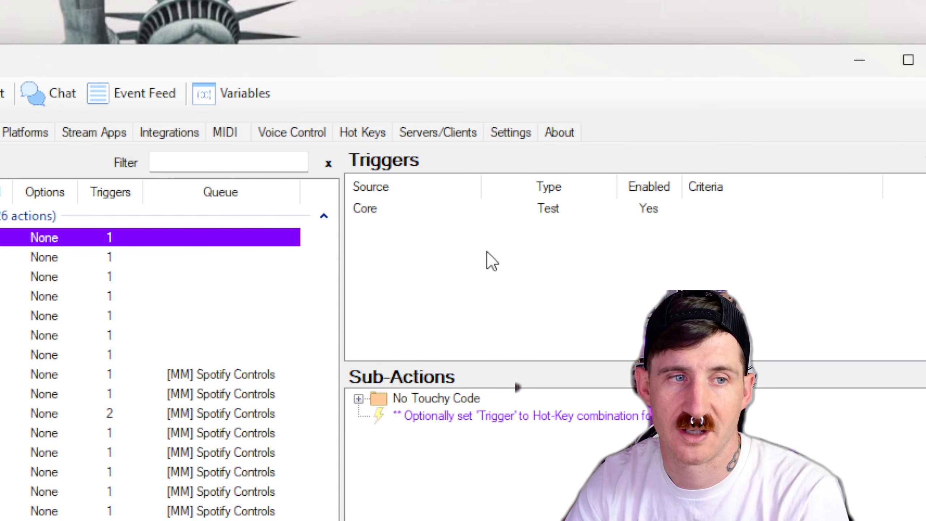
pyautogui.click(480, 209)
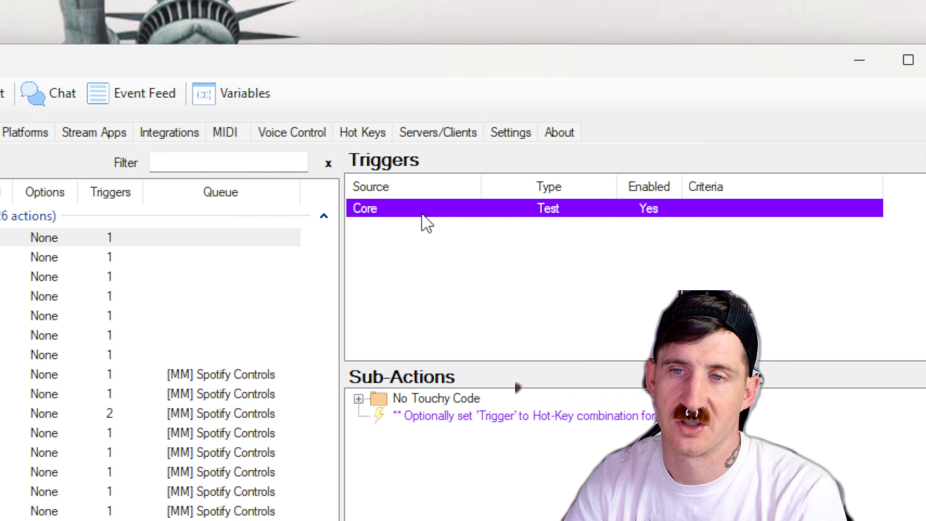
pyautogui.rightClick(441, 216)
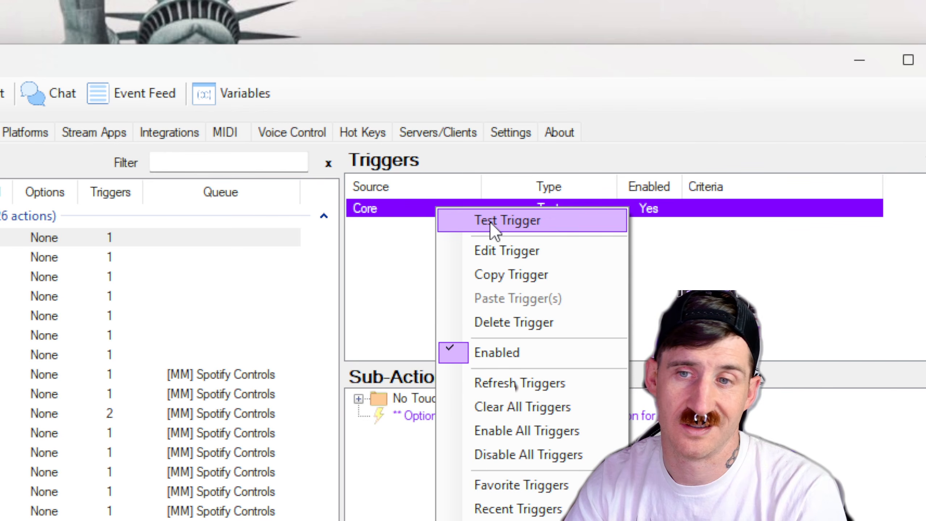
pyautogui.click(583, 223)
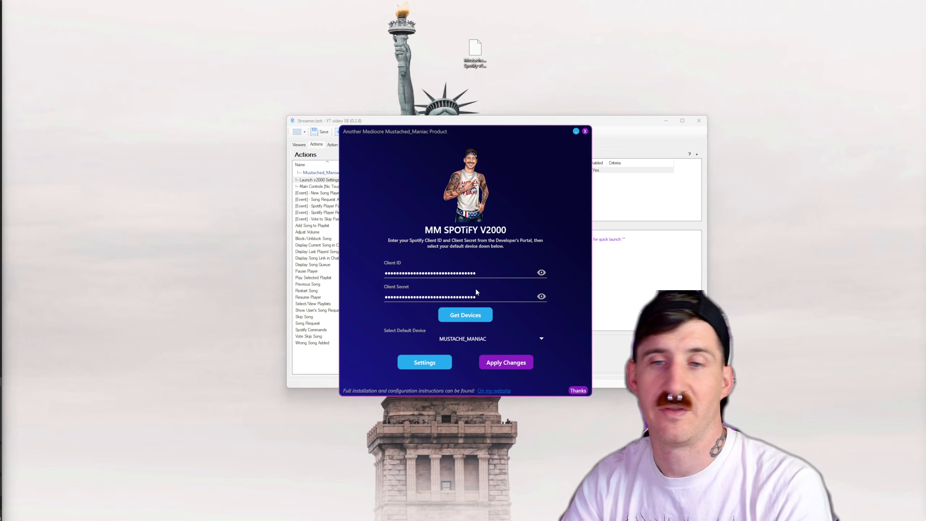
# - Clear the existing Client ID and Client Secret entries in the MM SPOTiFY V2000 window
pyautogui.moveTo(480, 273); pyautogui.dragTo(361, 270)
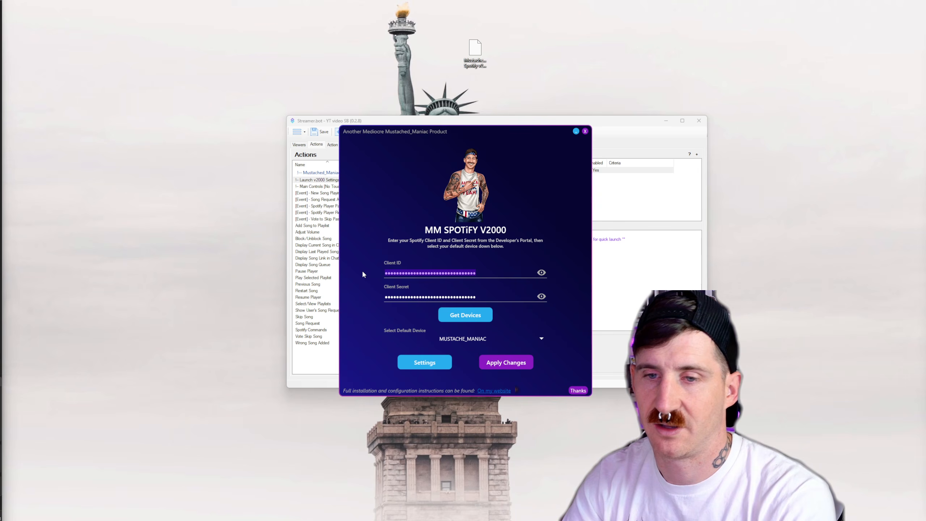
pyautogui.press('BackSpace')
pyautogui.moveTo(476, 296); pyautogui.dragTo(369, 299)
pyautogui.press('BackSpace')
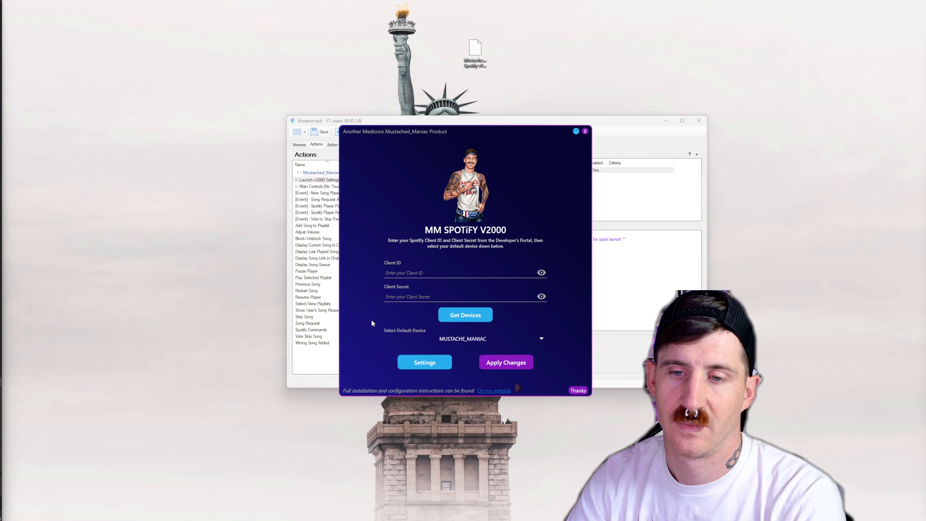
# - Copy the app's client ID from the Spotify developer dashboard, paste it into the Client ID field and check the entry
pyautogui.click(426, 275)
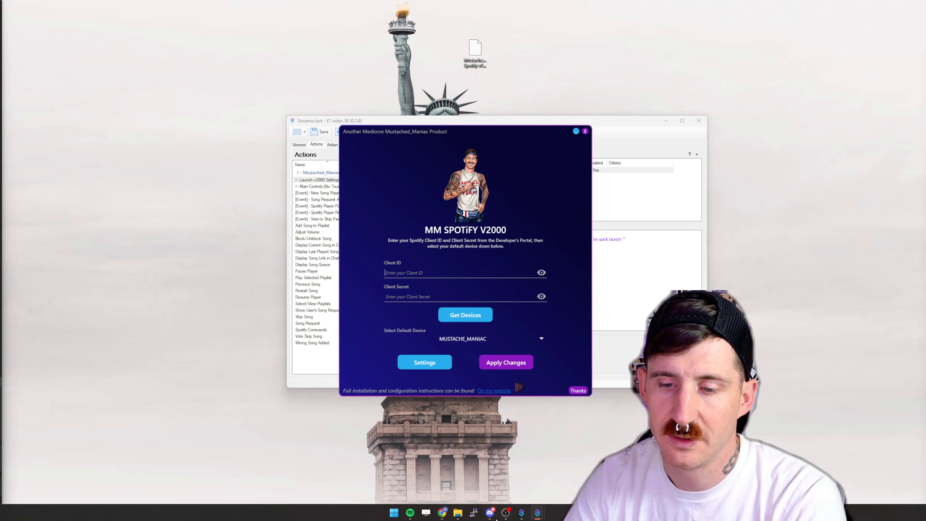
pyautogui.click(446, 510)
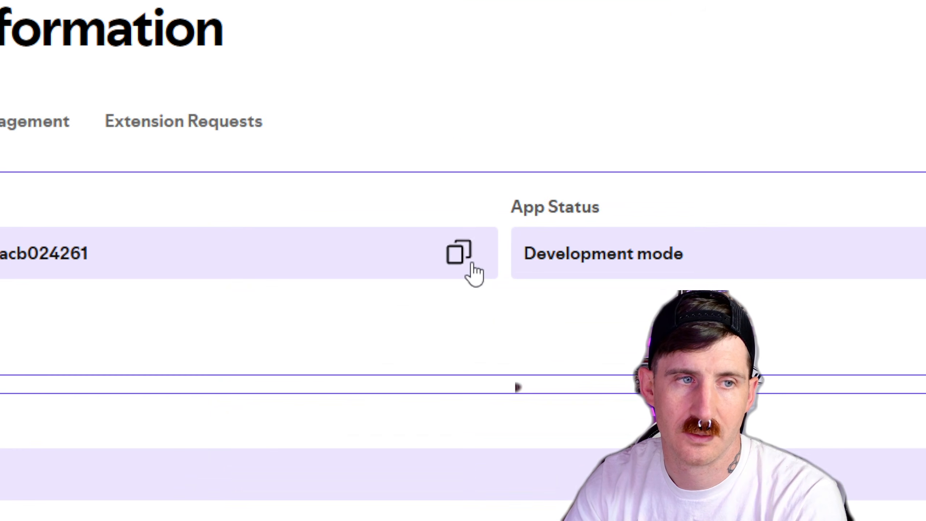
pyautogui.click(461, 260)
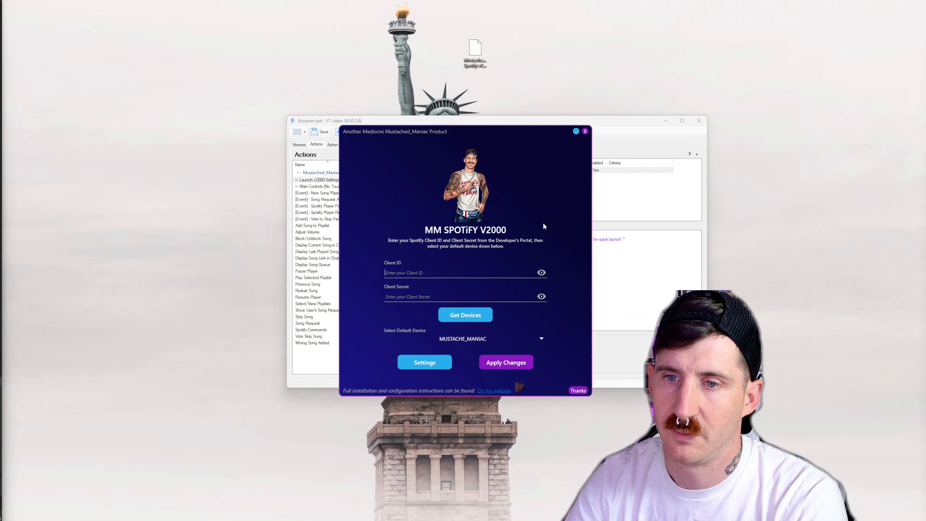
pyautogui.rightClick(398, 270)
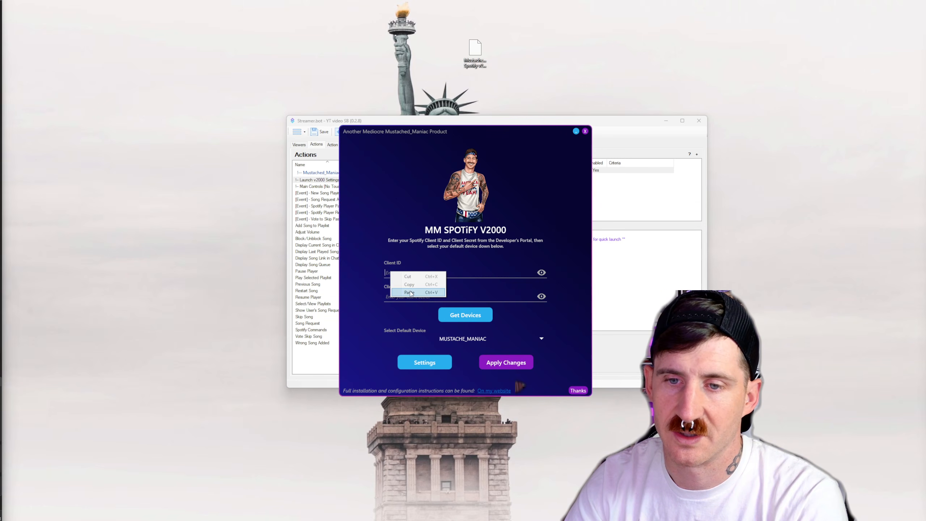
pyautogui.click(405, 293)
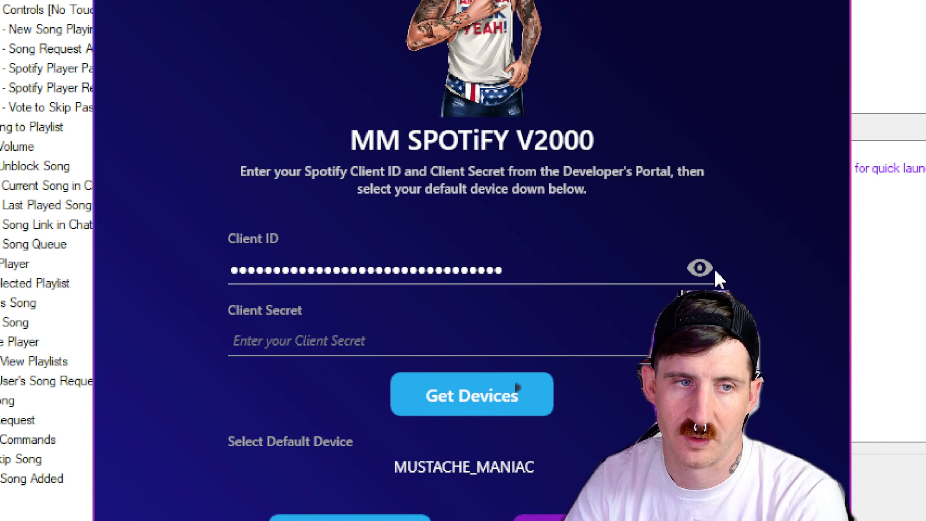
pyautogui.click(699, 269)
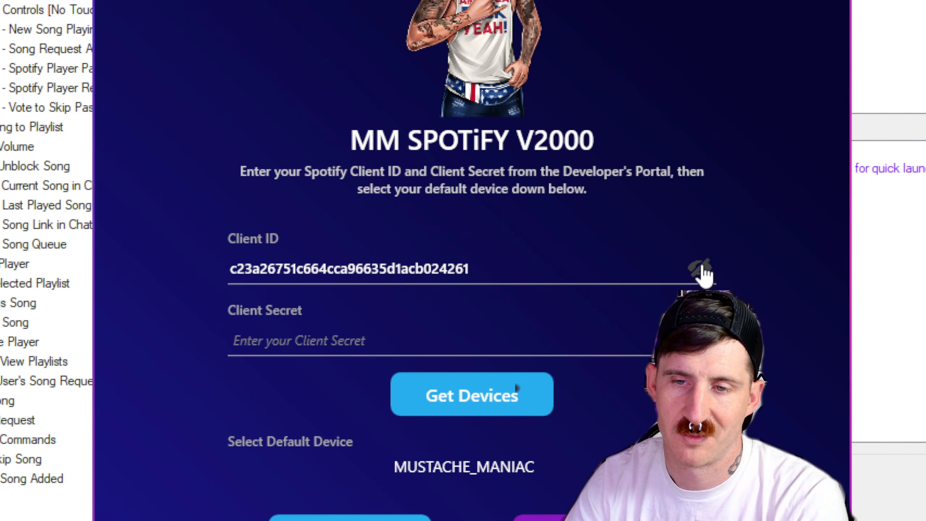
pyautogui.click(701, 270)
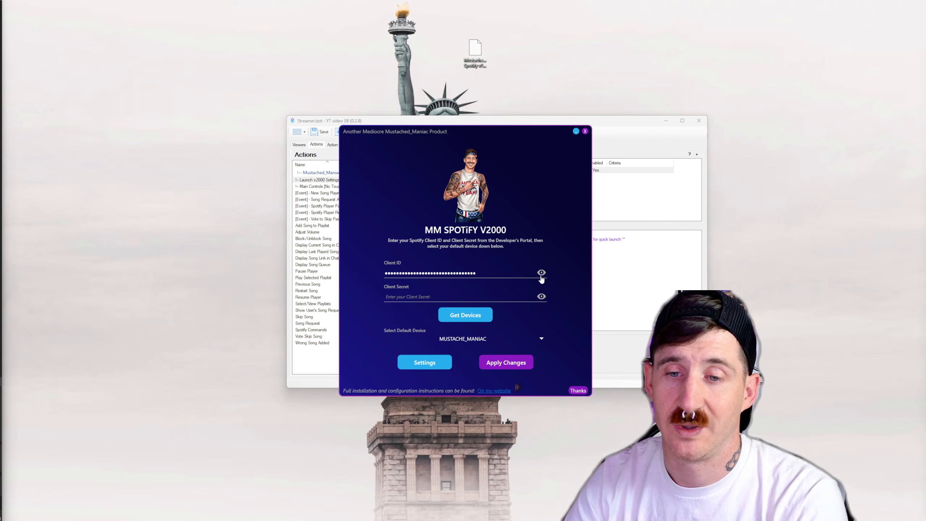
# - Switch to the Spotify developer dashboard, reveal the v2000 app's client secret and view the option for rotating it
pyautogui.click(442, 511)
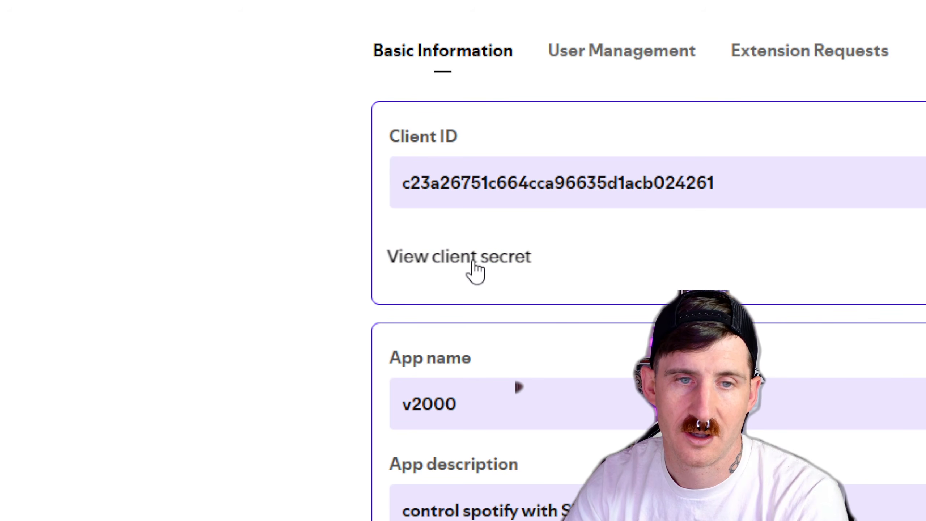
pyautogui.click(474, 270)
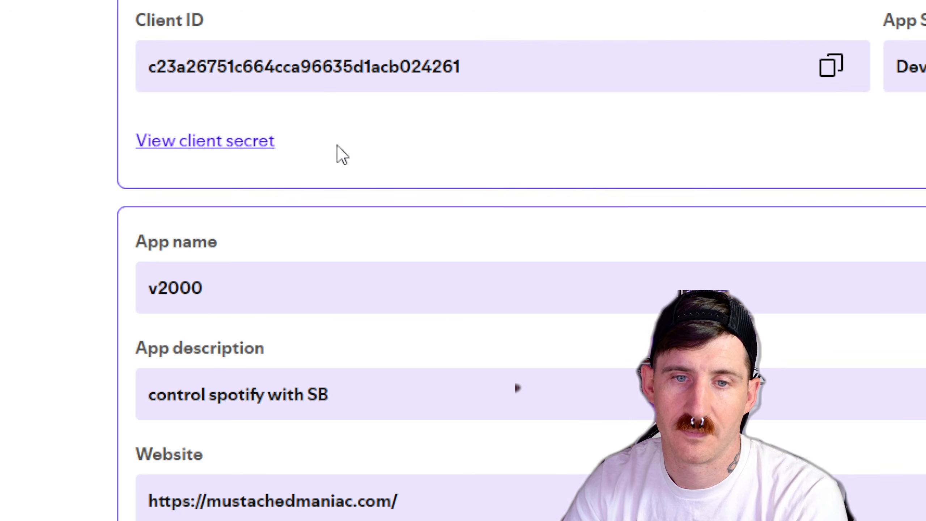
pyautogui.click(252, 143)
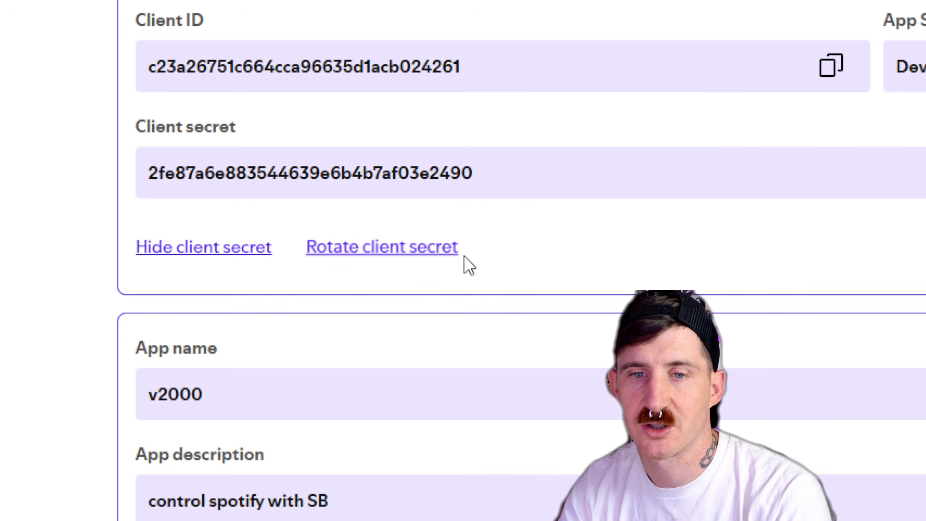
pyautogui.click(401, 252)
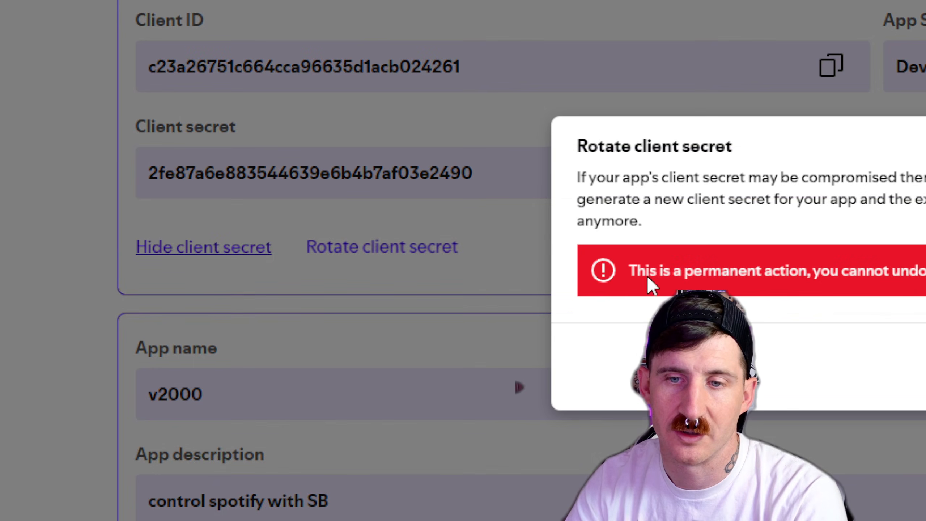
pyautogui.click(923, 366)
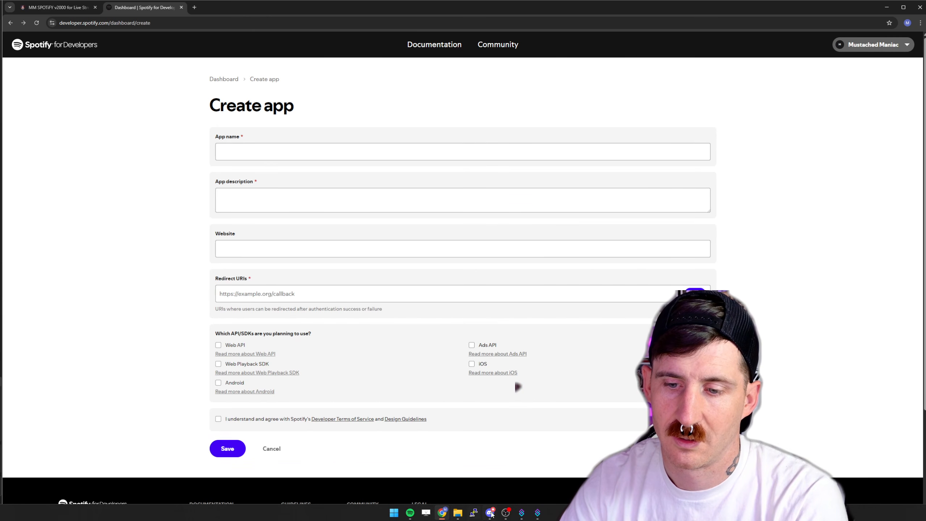
# - Switch back to the MM SPOTiFY V2000 window and paste the client secret into the Client Secret field
pyautogui.moveTo(537, 515)
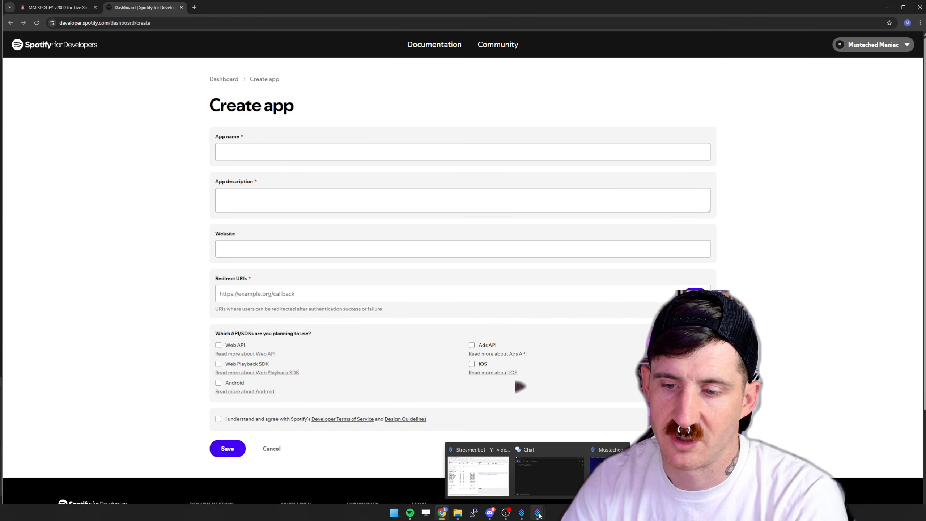
pyautogui.click(608, 478)
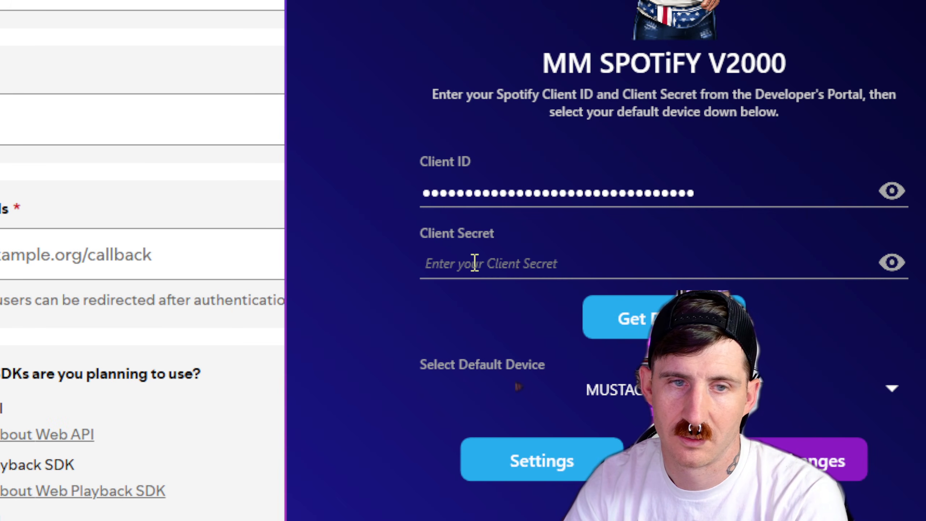
pyautogui.rightClick(474, 262)
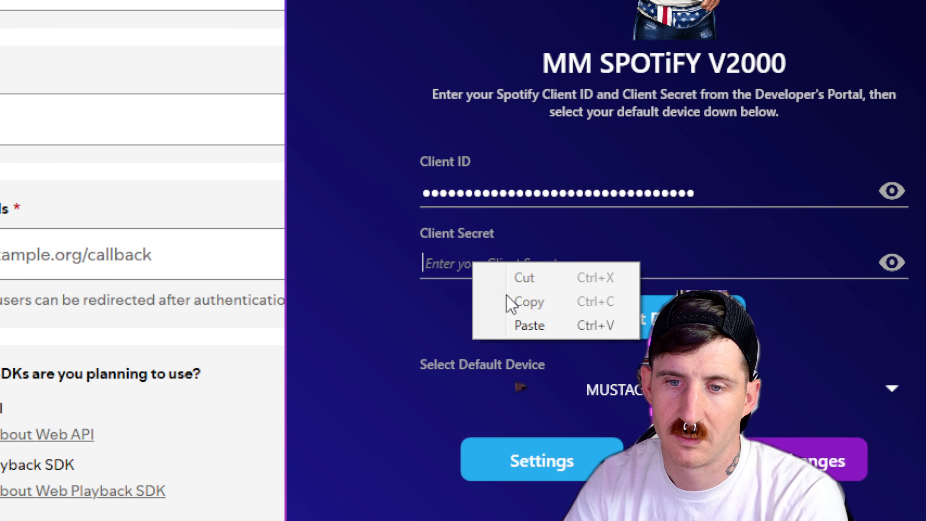
pyautogui.click(531, 325)
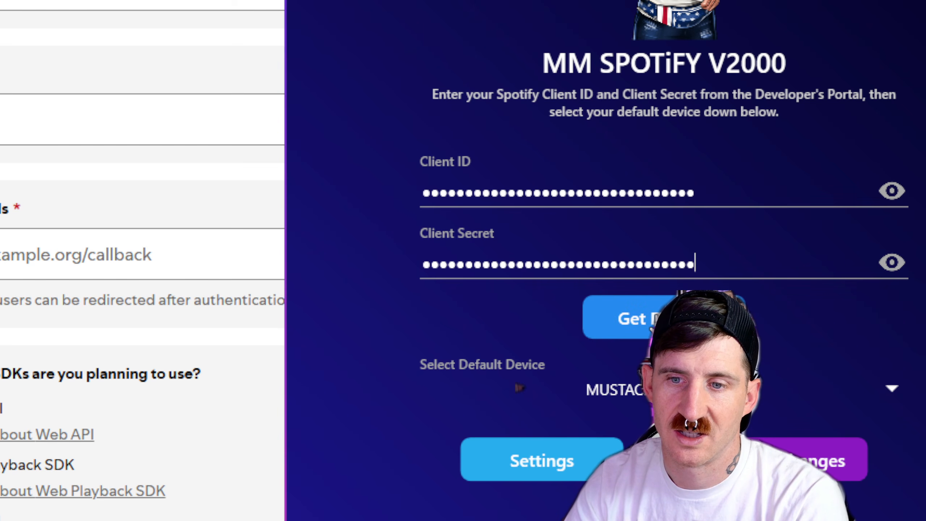
# - Get the Spotify devices, agree to v2000's access to the Spotify account, and close the leftover browser pages
pyautogui.click(650, 325)
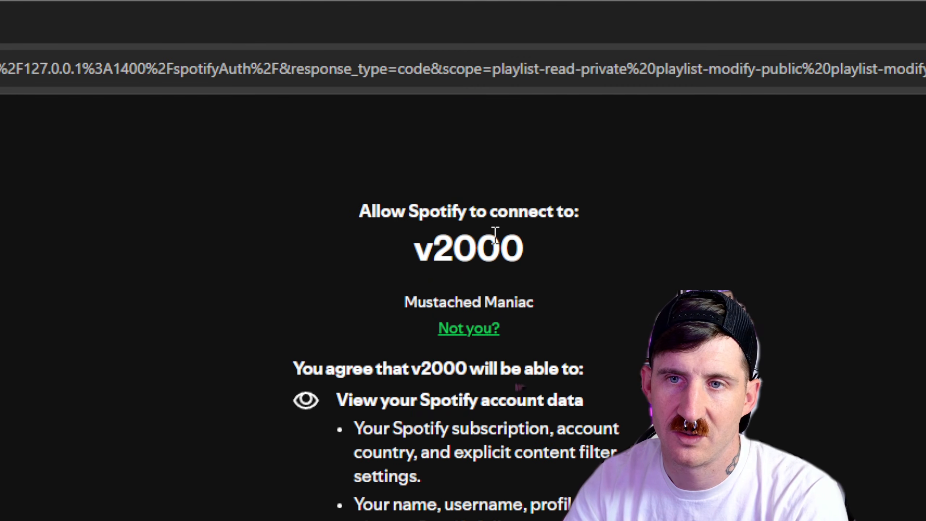
pyautogui.moveTo(507, 252); pyautogui.dragTo(424, 243)
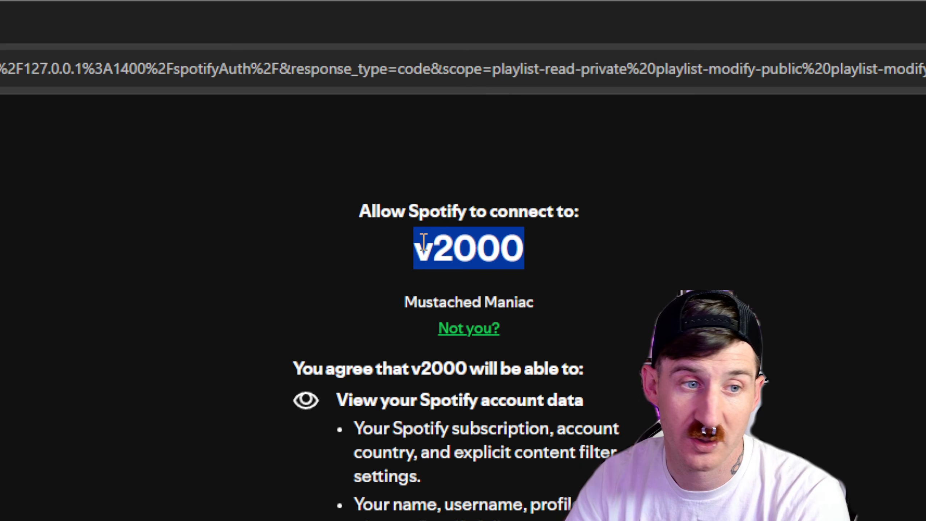
pyautogui.click(525, 263)
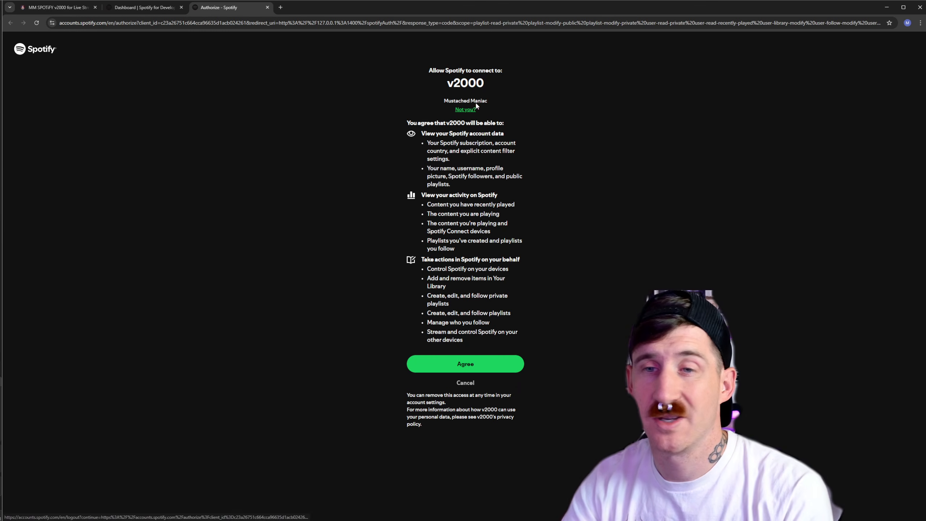
pyautogui.moveTo(407, 124); pyautogui.dragTo(490, 343)
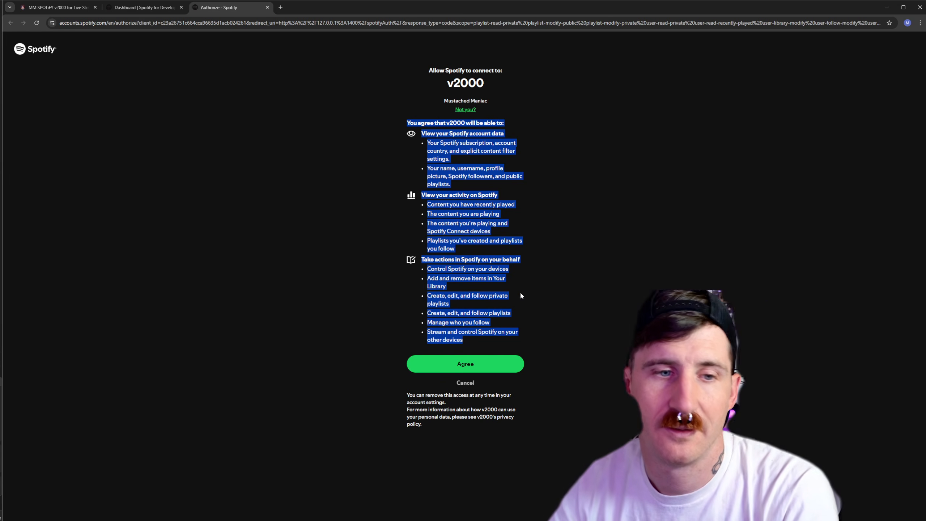
pyautogui.click(465, 363)
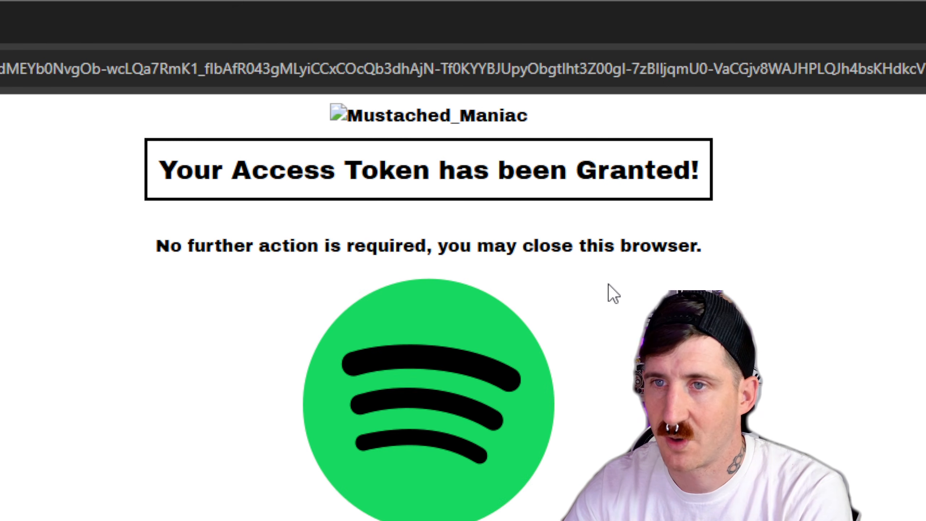
pyautogui.click(464, 22)
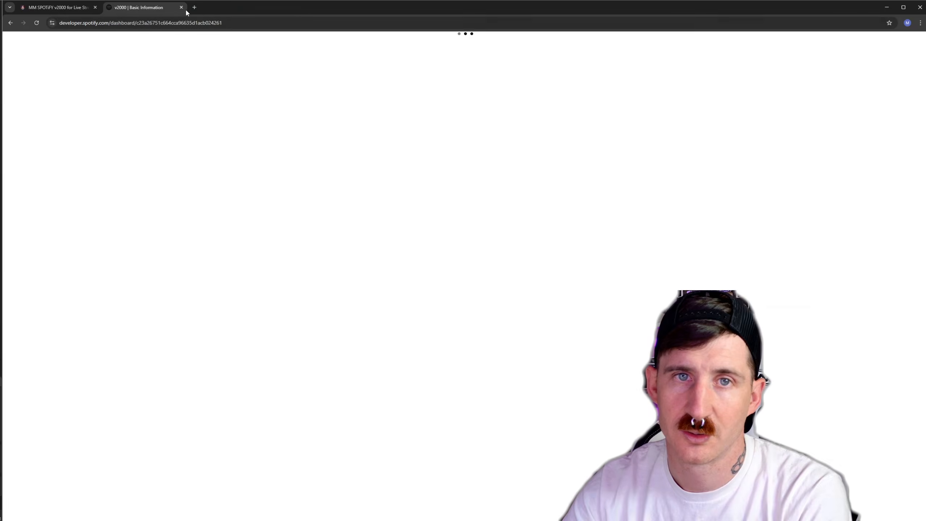
pyautogui.click(181, 7)
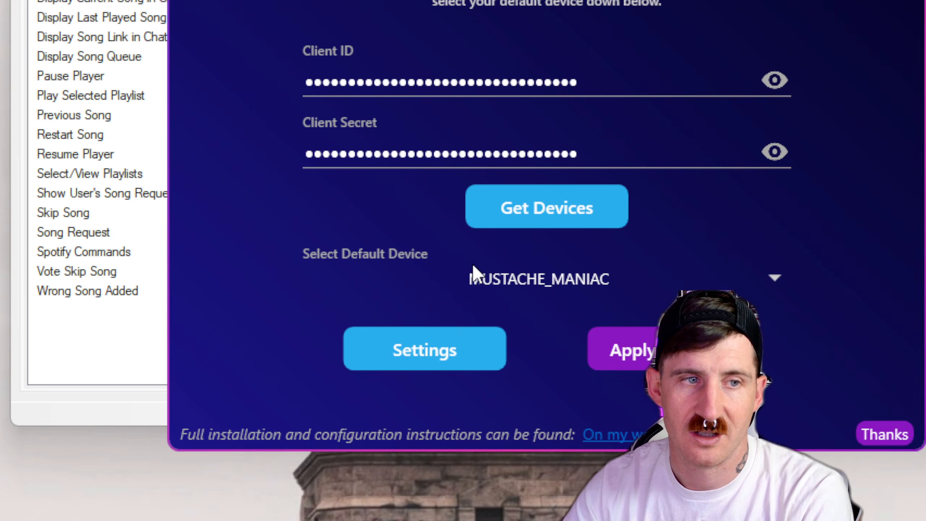
# - Keep MUSTACHE_MANIAC as the default device and open the v2000 Settings page, moving its window higher on the desktop
pyautogui.click(542, 338)
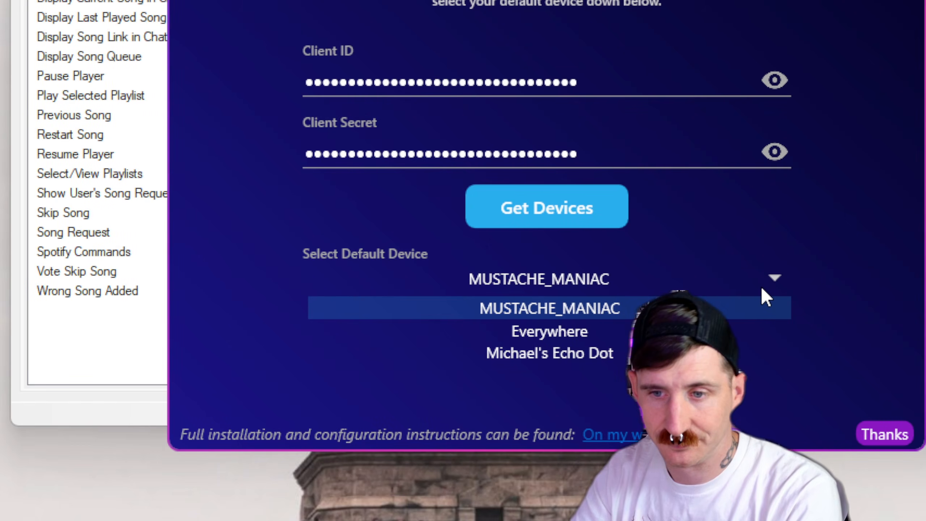
pyautogui.click(866, 256)
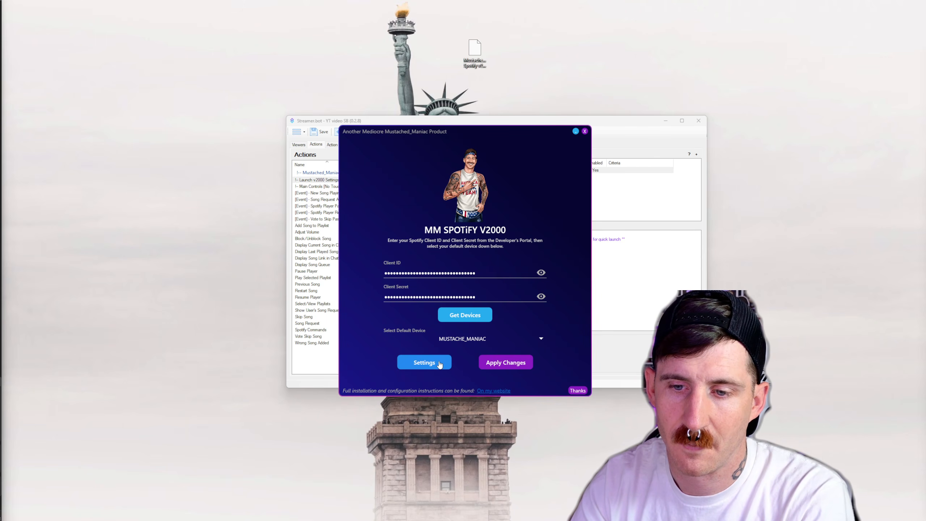
pyautogui.click(451, 367)
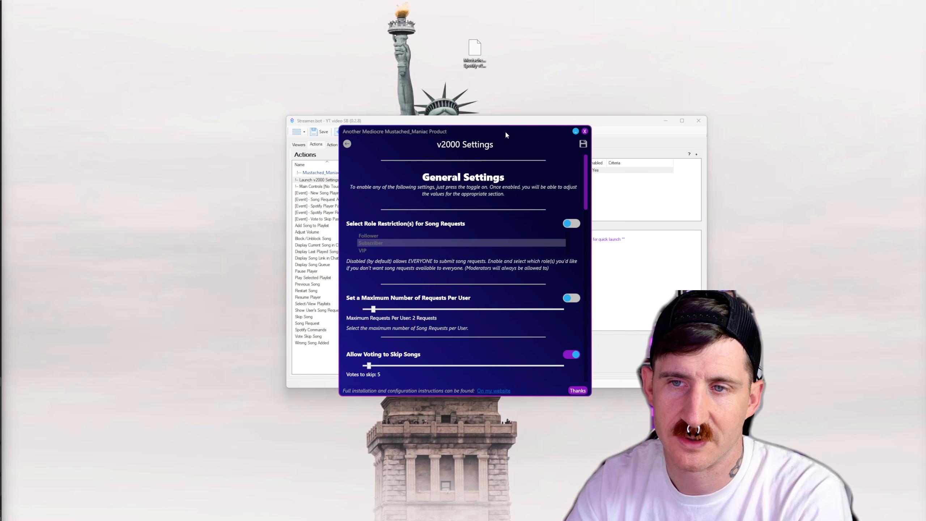
pyautogui.moveTo(505, 133); pyautogui.dragTo(527, 32)
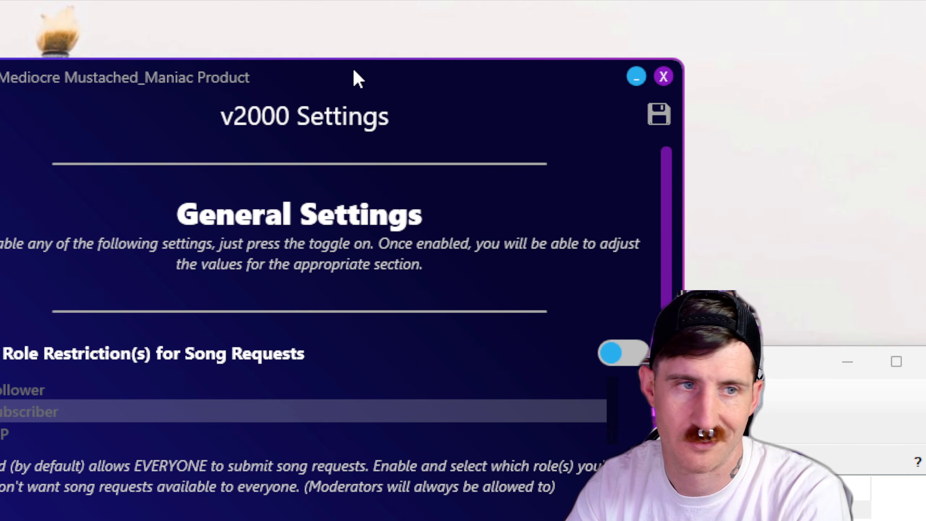
# - Try restricting song requests to the Follower, Subscriber and VIP roles, and turn the role restriction off again
pyautogui.moveTo(354, 72); pyautogui.dragTo(459, 31)
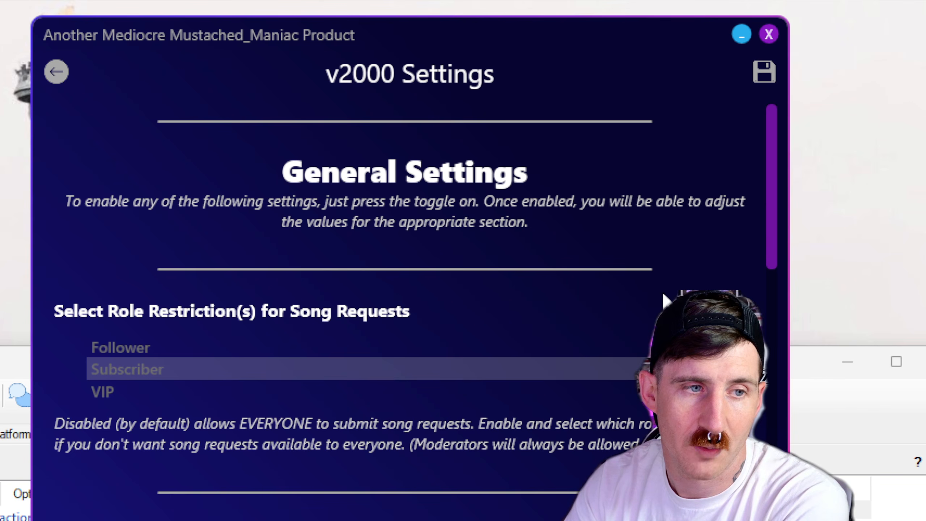
pyautogui.scroll(-1, 772, 217)
pyautogui.moveTo(772, 217); pyautogui.dragTo(776, 233)
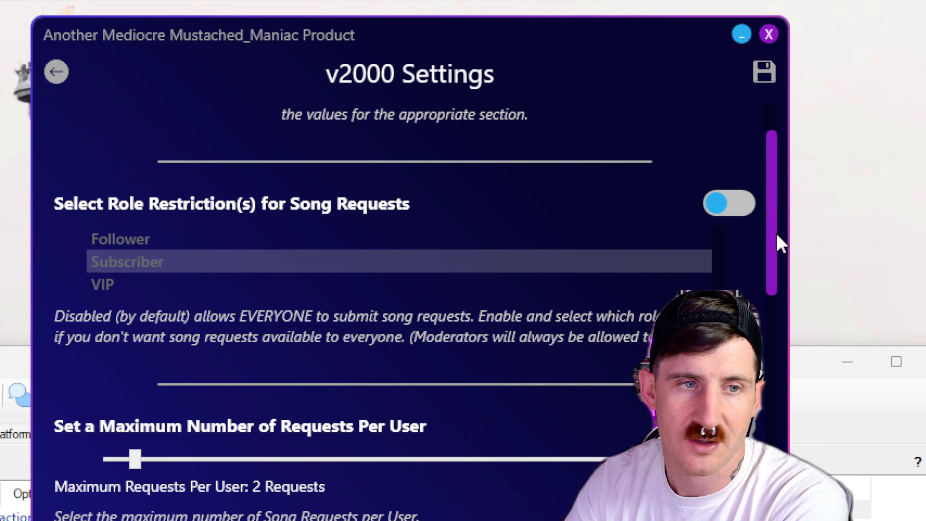
pyautogui.click(724, 213)
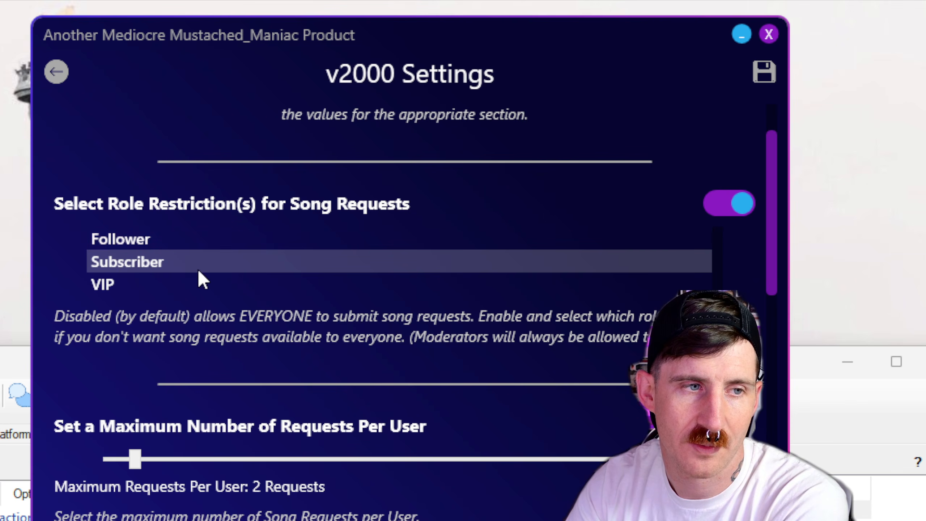
pyautogui.click(146, 237)
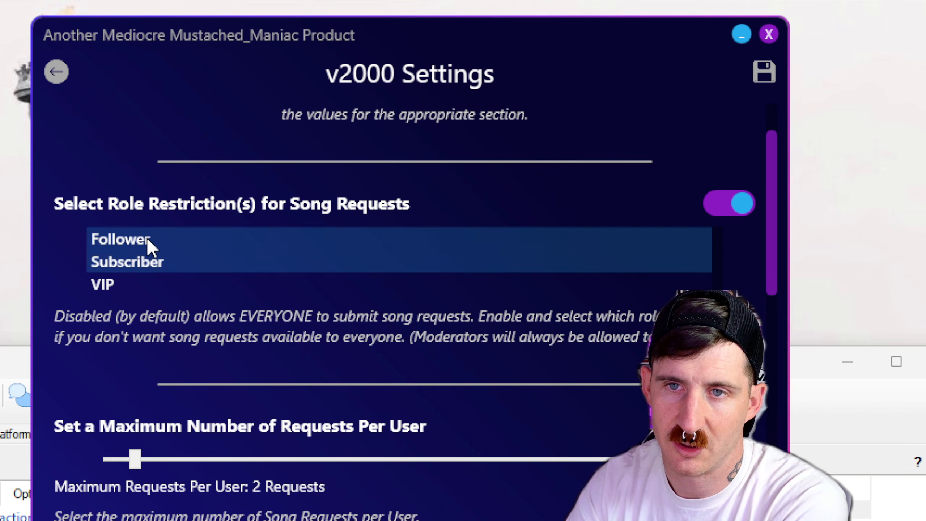
pyautogui.click(175, 291)
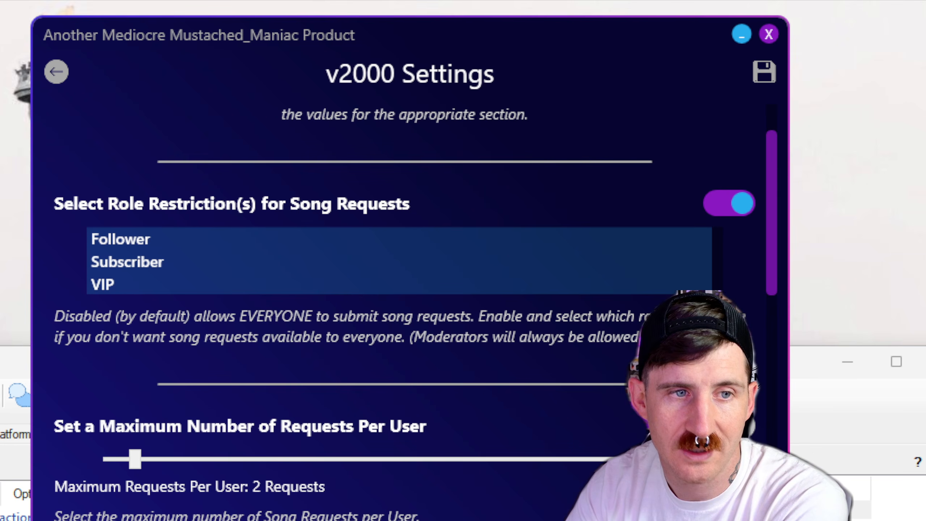
pyautogui.click(741, 205)
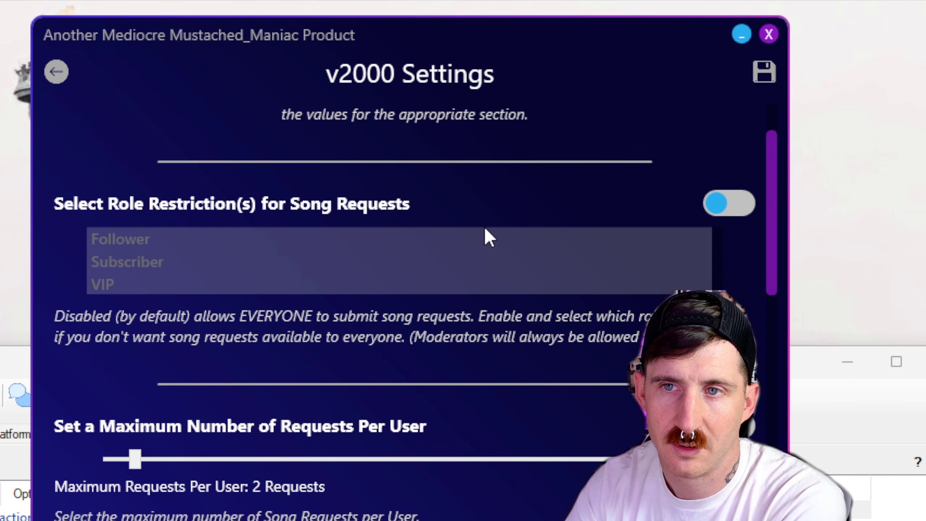
# - Switch the song request role restriction on again, reduce its selection to Follower only, and disable the restriction
pyautogui.click(728, 204)
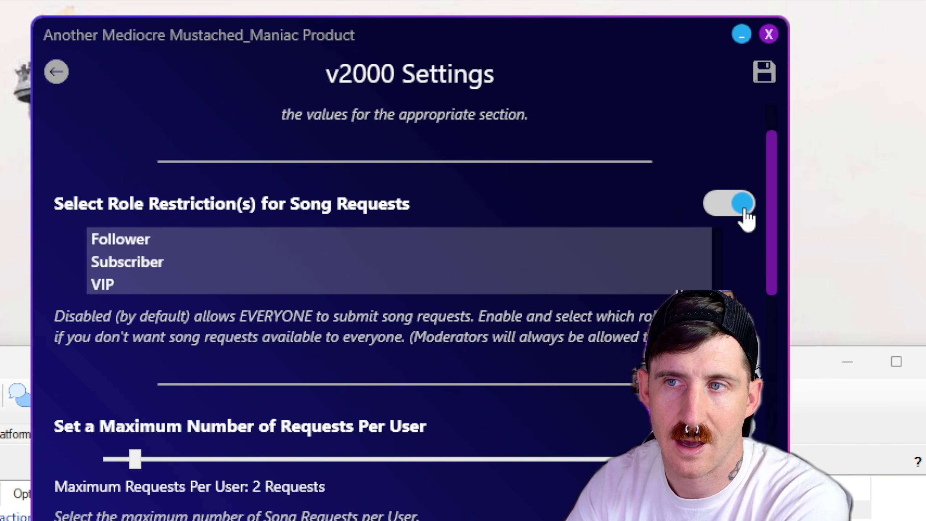
pyautogui.click(724, 211)
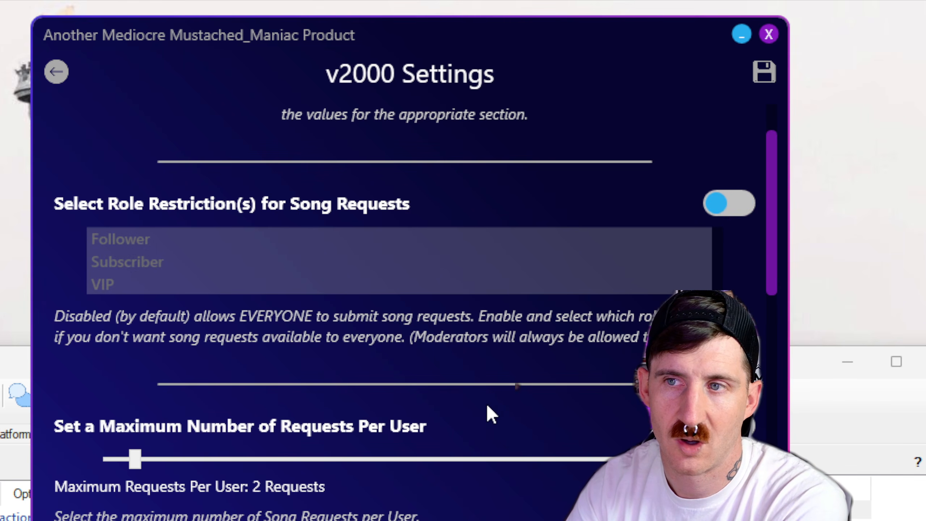
pyautogui.click(727, 205)
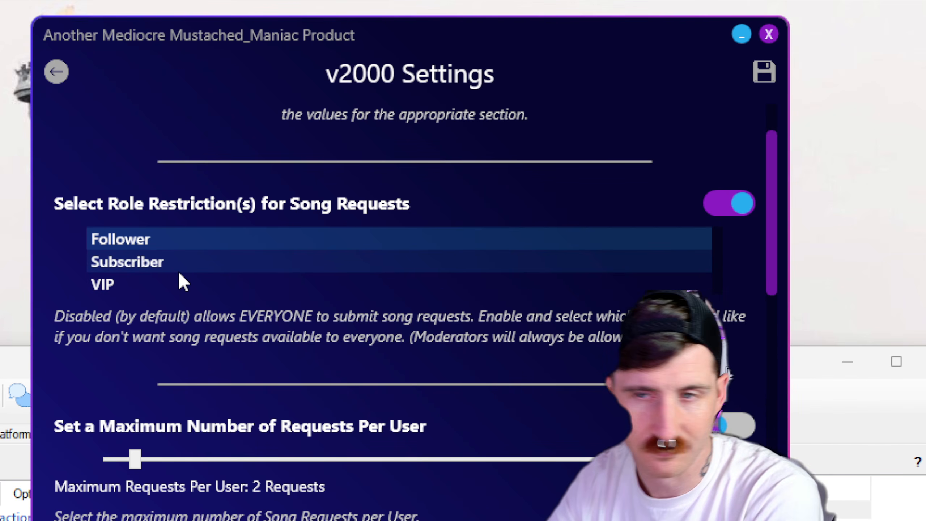
pyautogui.click(697, 205)
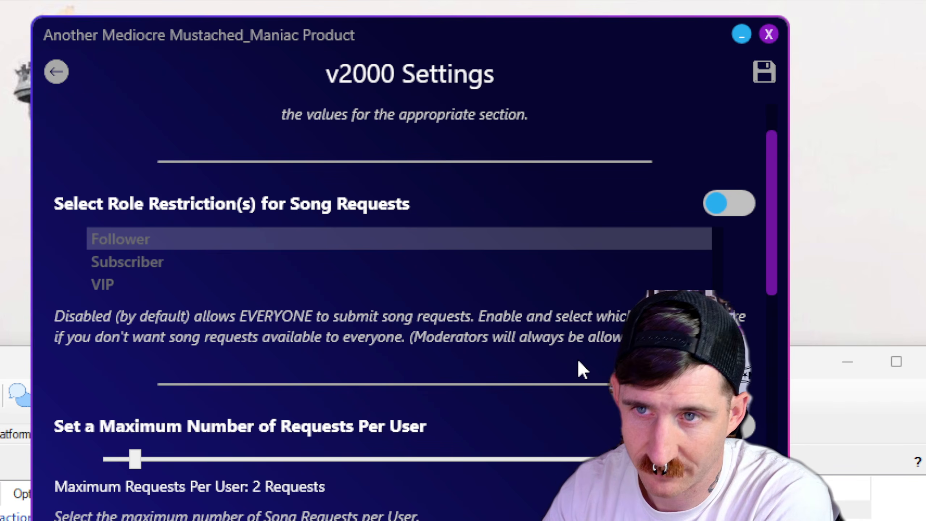
# - Enable the maximum number of requests per user and set it to 3 requests
pyautogui.moveTo(770, 240); pyautogui.dragTo(769, 296)
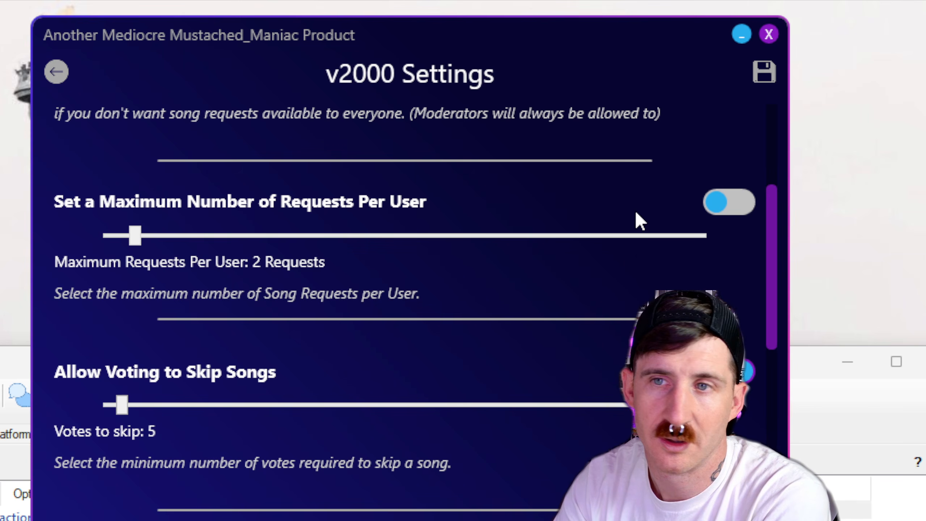
pyautogui.click(724, 204)
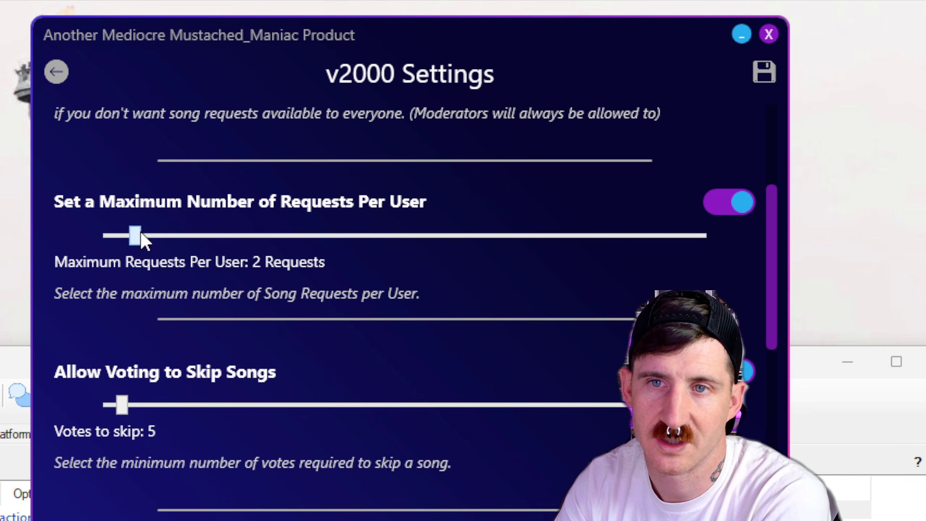
pyautogui.moveTo(141, 233); pyautogui.dragTo(167, 239)
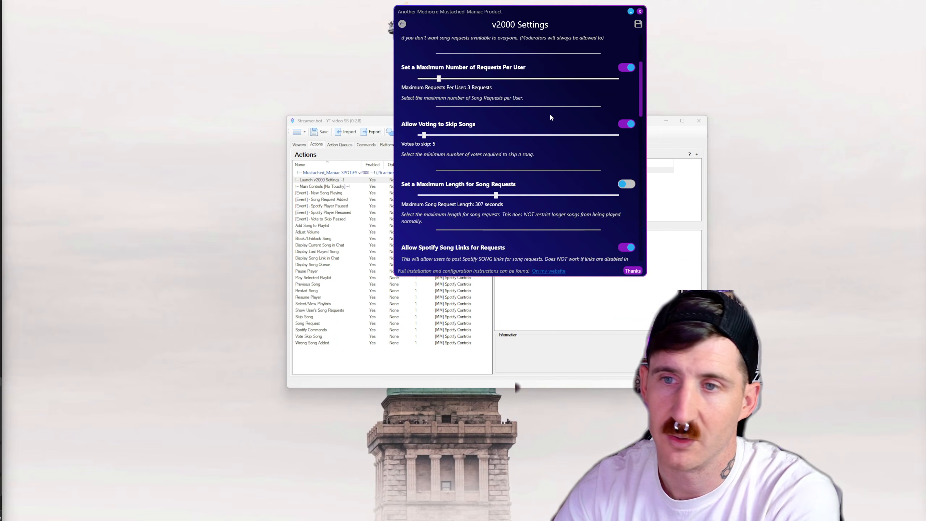
# - Keep voting to skip songs enabled after toggling it off and on, and set the votes to skip to 2
pyautogui.moveTo(641, 92); pyautogui.dragTo(641, 102)
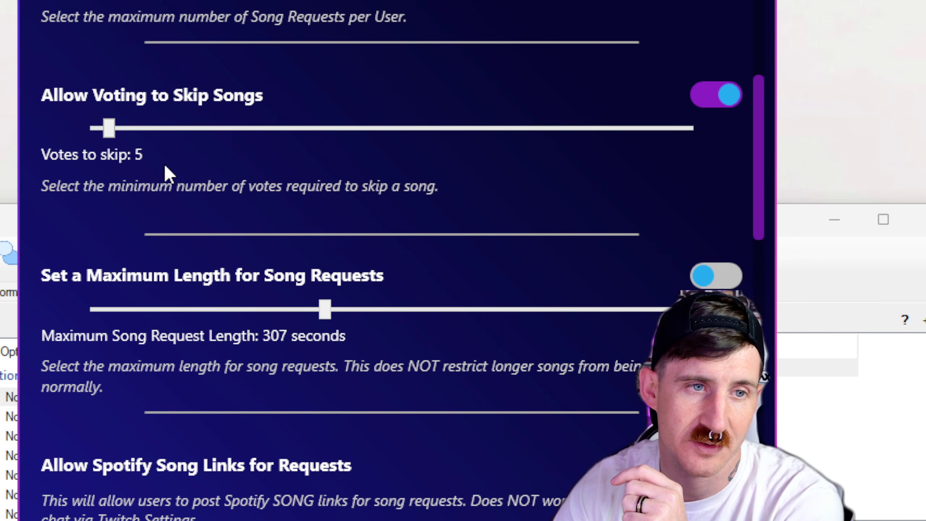
pyautogui.click(733, 96)
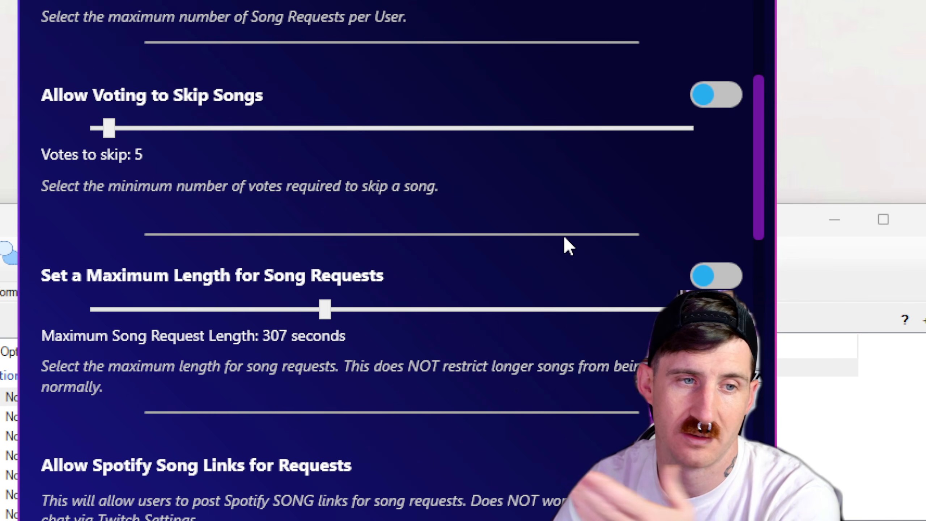
pyautogui.click(716, 96)
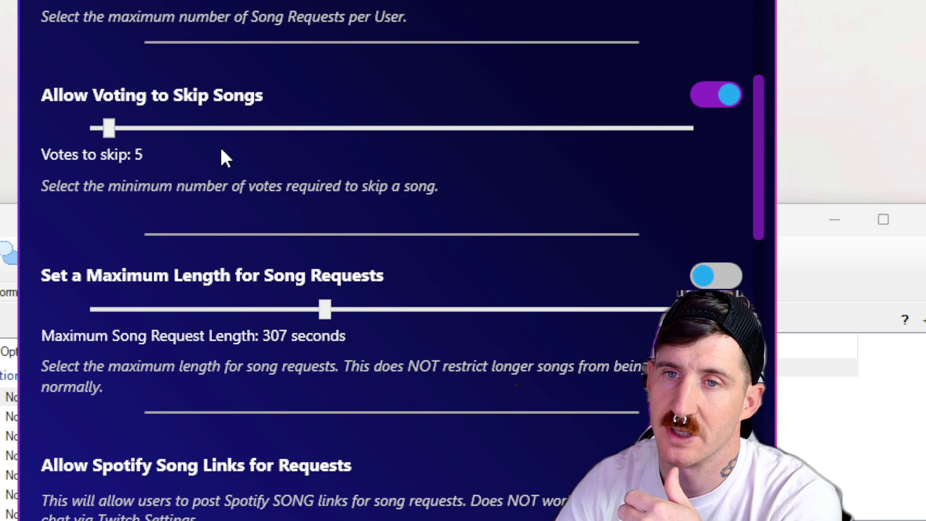
pyautogui.moveTo(217, 142); pyautogui.dragTo(94, 144)
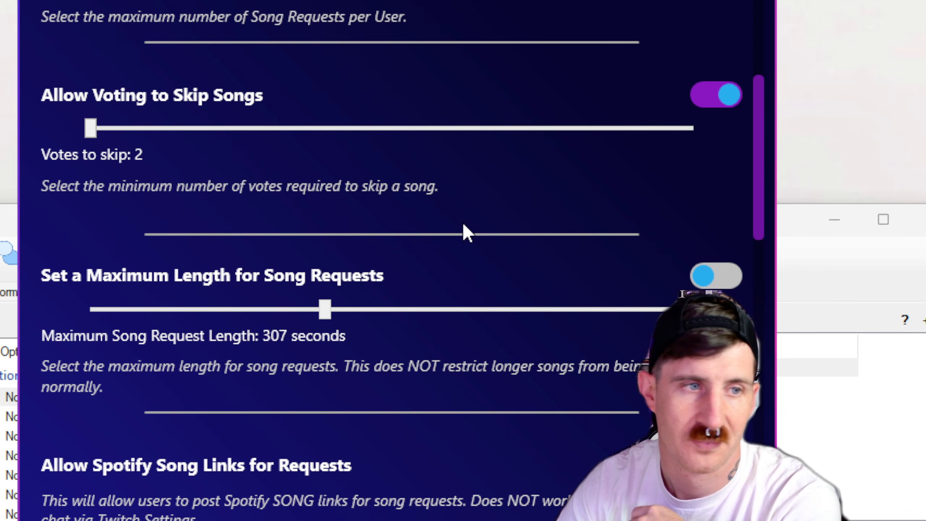
# - Enable the maximum length for song requests and set it to 300 seconds
pyautogui.scroll(-4, 467, 233)
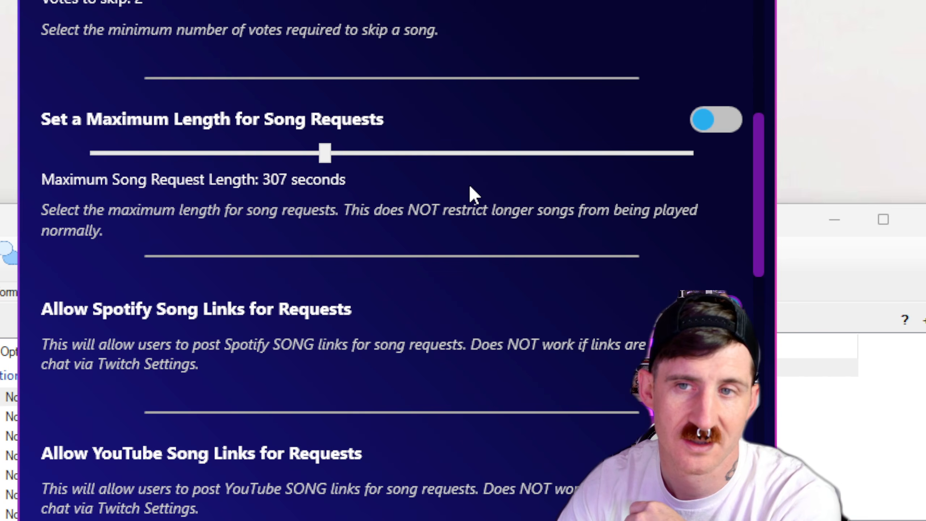
pyautogui.click(717, 122)
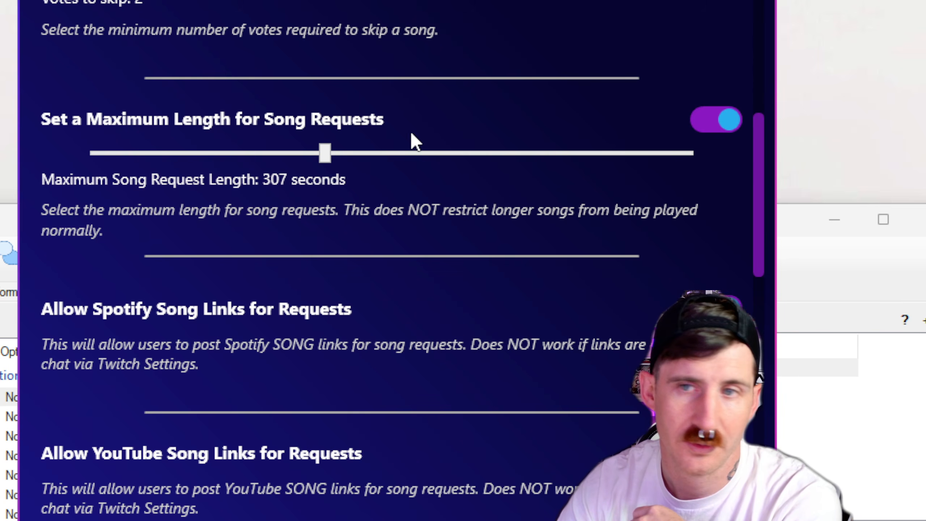
pyautogui.moveTo(324, 153); pyautogui.dragTo(91, 153)
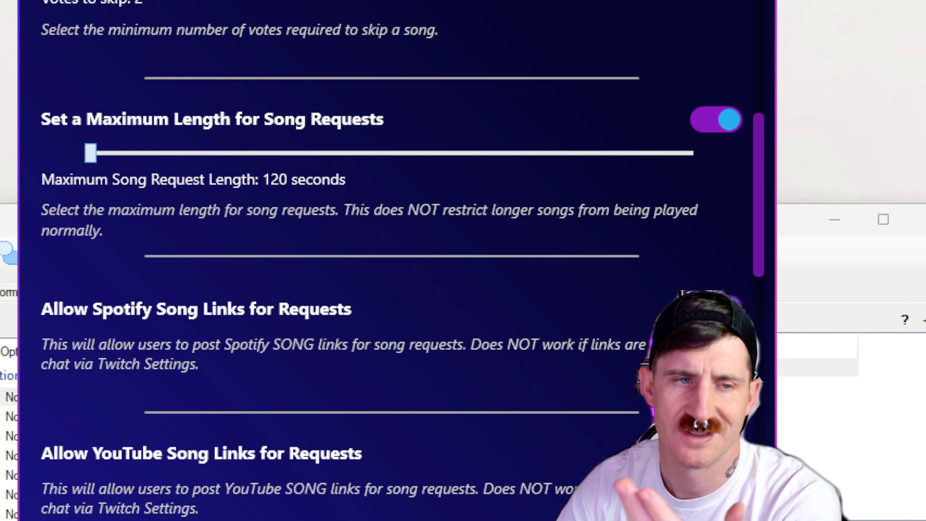
pyautogui.moveTo(91, 154); pyautogui.dragTo(317, 158)
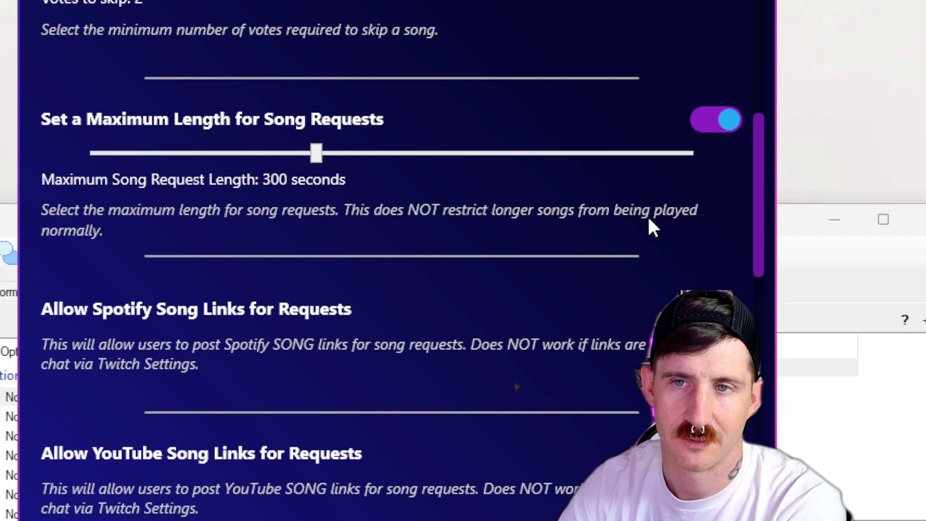
# - Review the Spotify and YouTube song link options, and switch all chat messages off and back on
pyautogui.moveTo(757, 186); pyautogui.dragTo(766, 228)
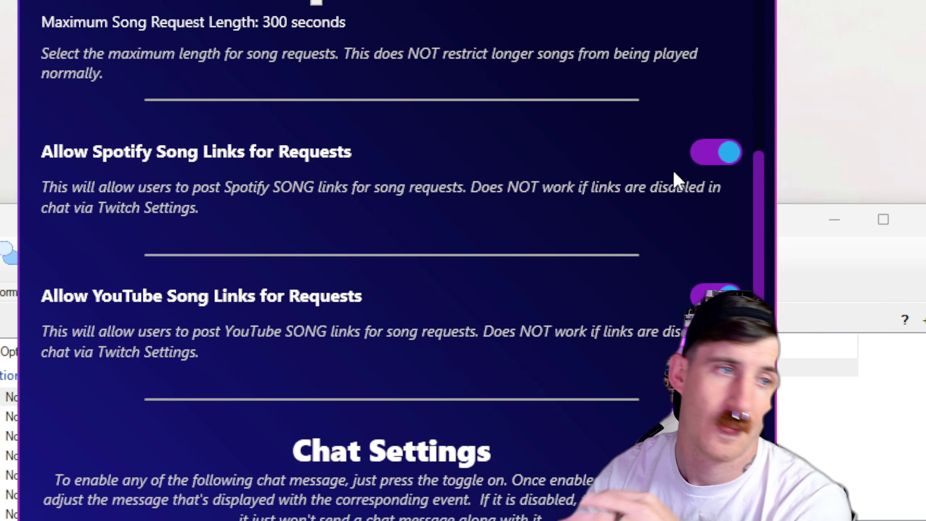
pyautogui.scroll(-3, 674, 179)
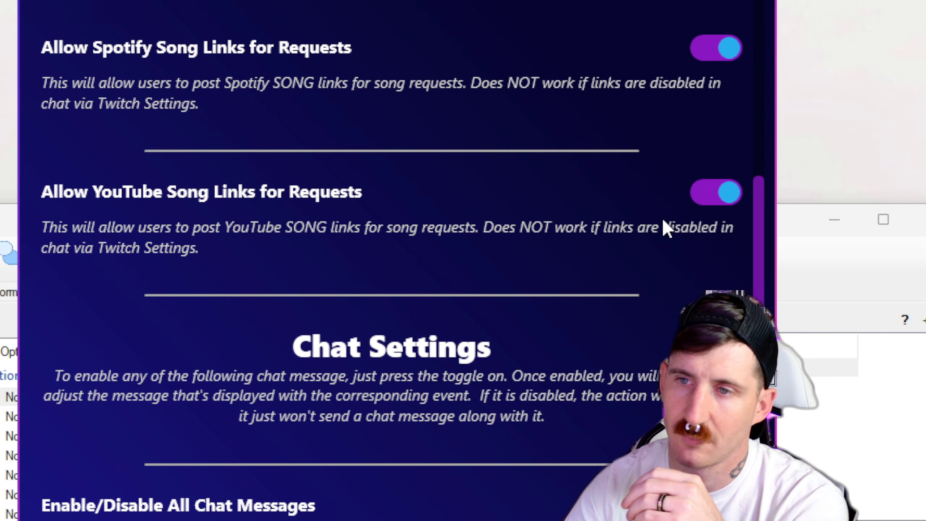
pyautogui.scroll(-2, 551, 341)
pyautogui.scroll(-2, 558, 328)
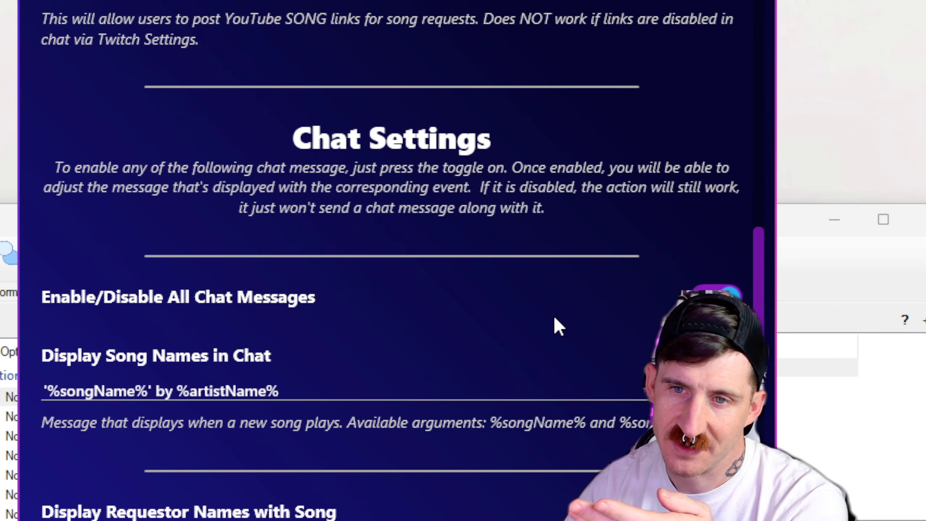
pyautogui.scroll(-3, 477, 226)
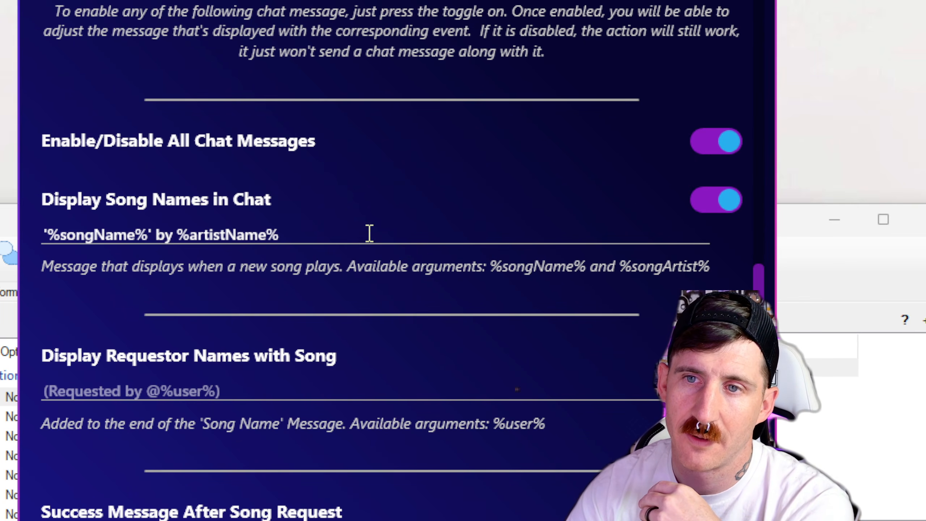
pyautogui.click(717, 145)
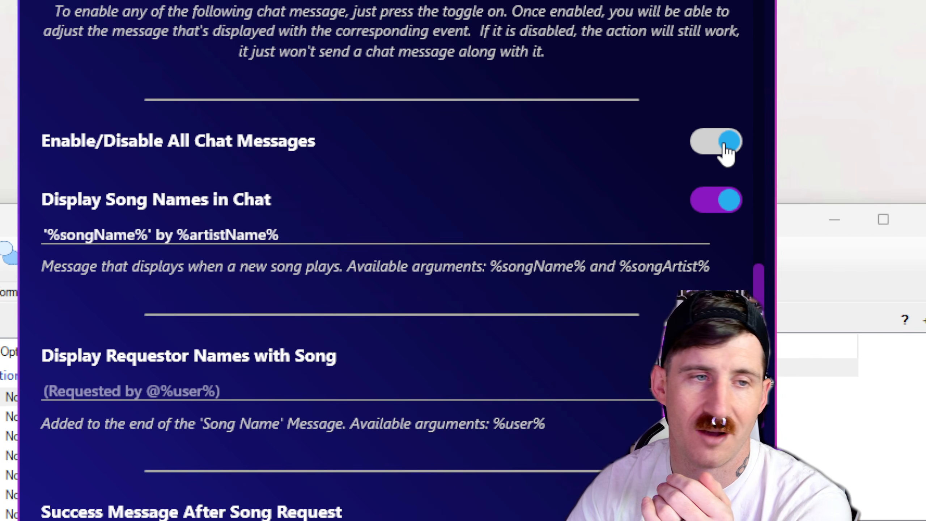
pyautogui.click(726, 147)
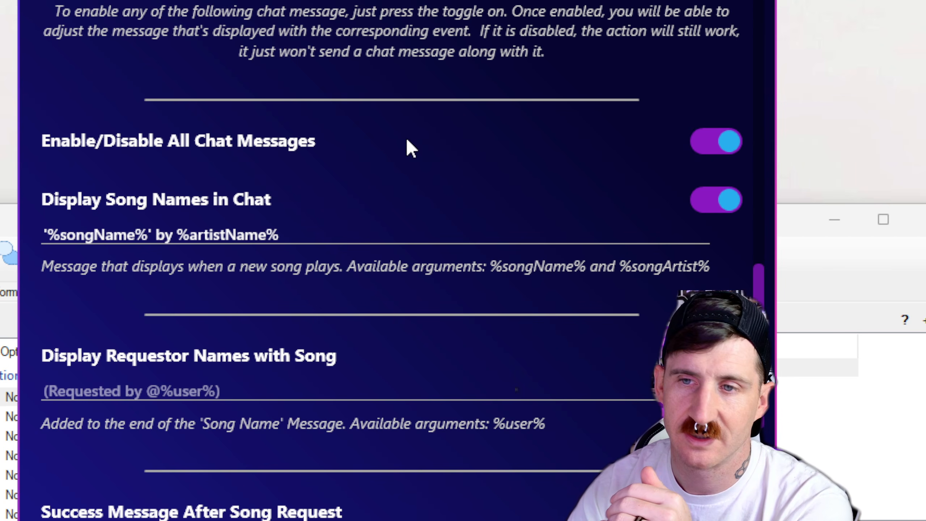
# - Append "your message is stupid" to the Display Song Names in Chat message
pyautogui.scroll(-15, 441, 304)
pyautogui.scroll(13, 497, 264)
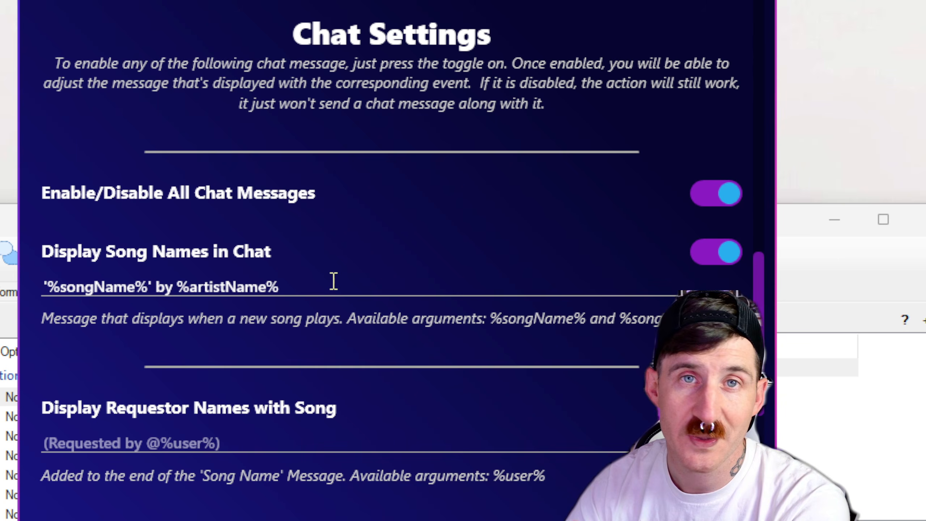
pyautogui.moveTo(334, 284); pyautogui.dragTo(293, 309)
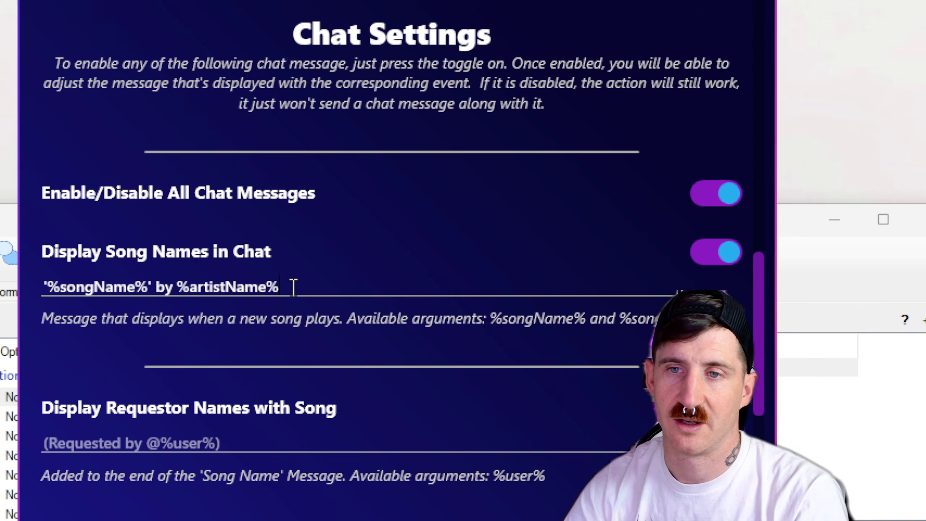
pyautogui.write('your mess')
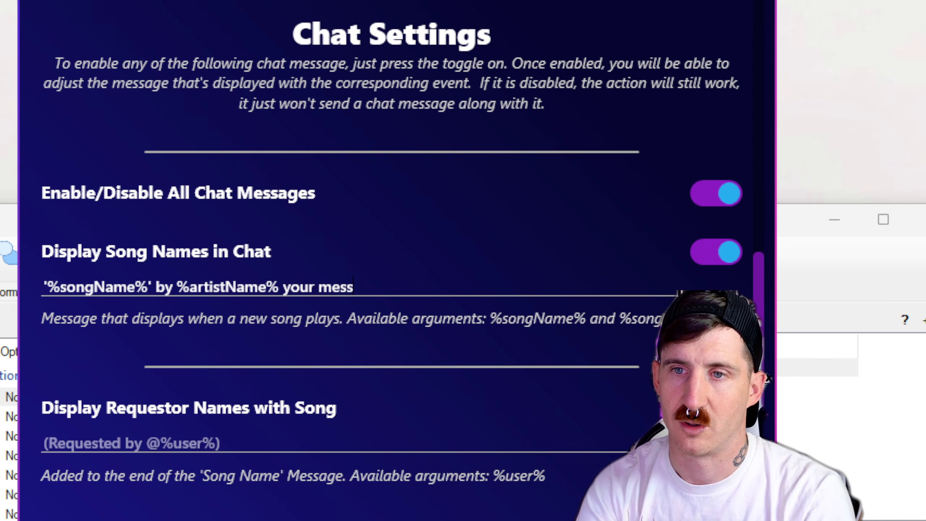
pyautogui.write('age is stupid')
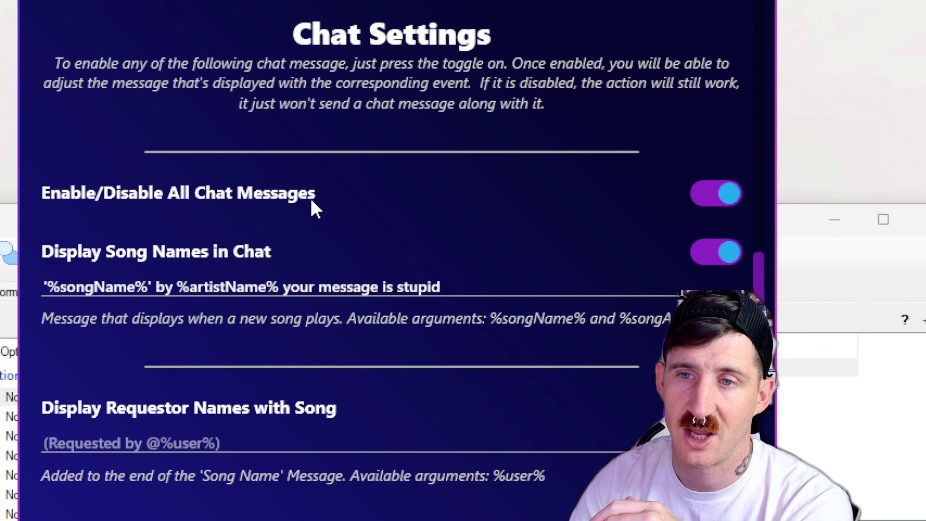
# - Enable Display Requestor Names with Song and look through the chat message options that follow it
pyautogui.scroll(-3, 488, 387)
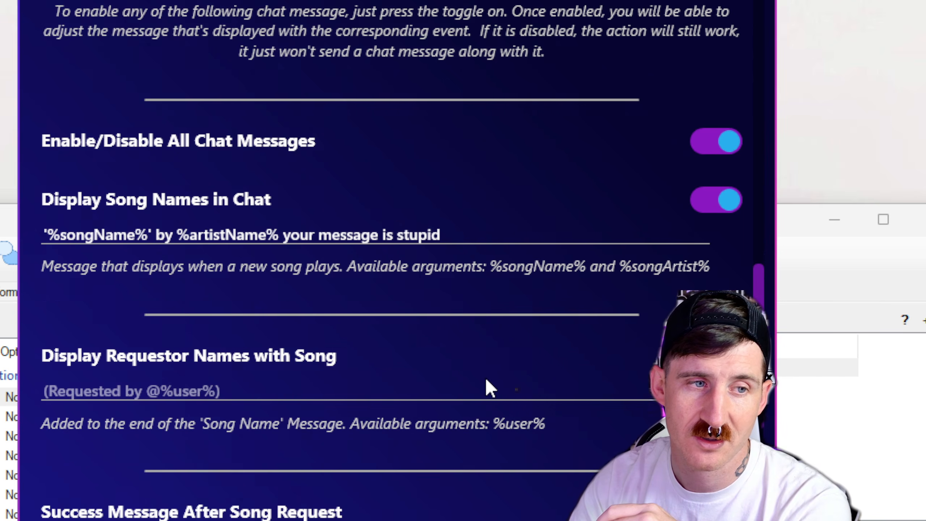
pyautogui.scroll(-3, 489, 384)
pyautogui.click(709, 210)
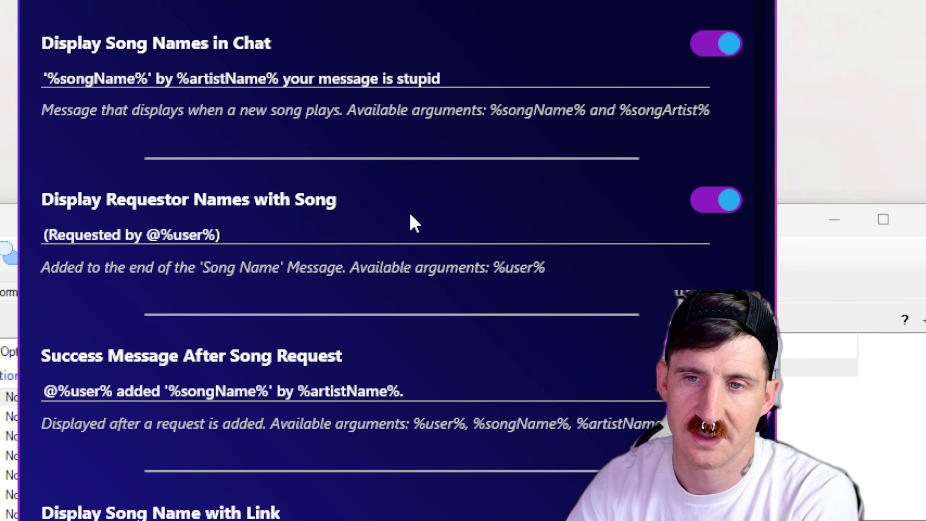
pyautogui.scroll(-5, 489, 293)
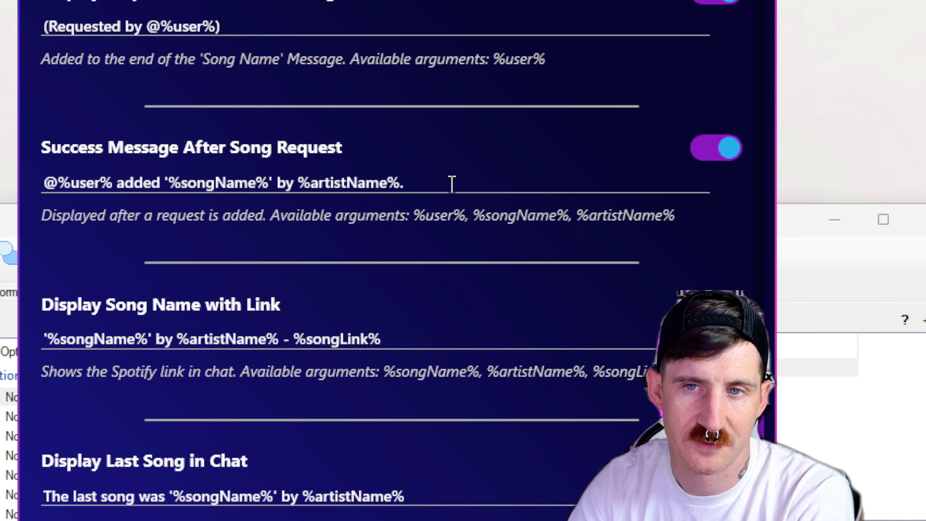
pyautogui.scroll(-4, 541, 188)
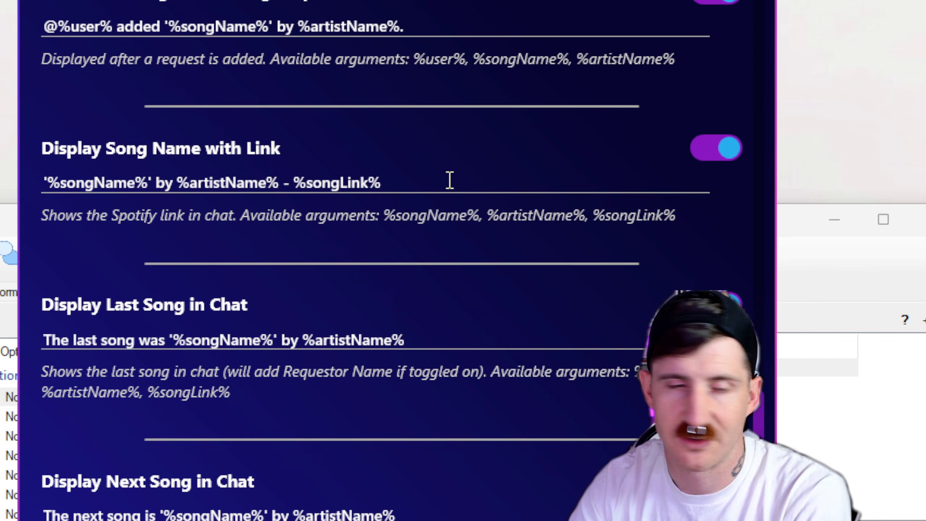
# - Review the last song, next song and queued songs chat messages, and return from the settings to the extension's main page
pyautogui.scroll(-4, 448, 178)
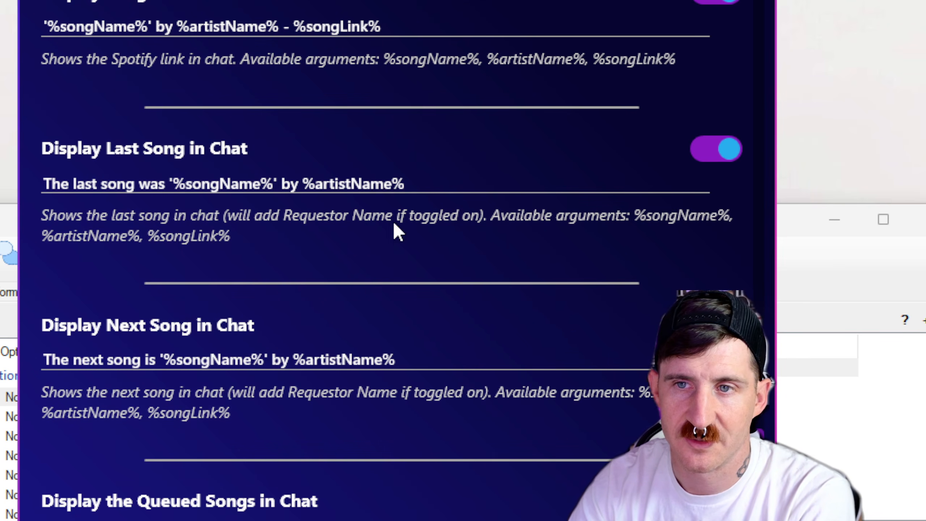
pyautogui.scroll(-5, 475, 221)
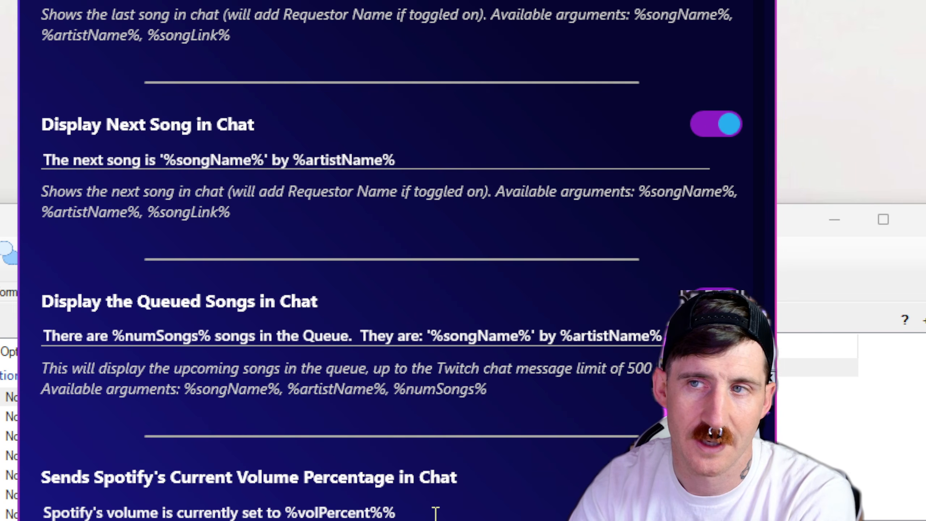
pyautogui.scroll(20, 460, 489)
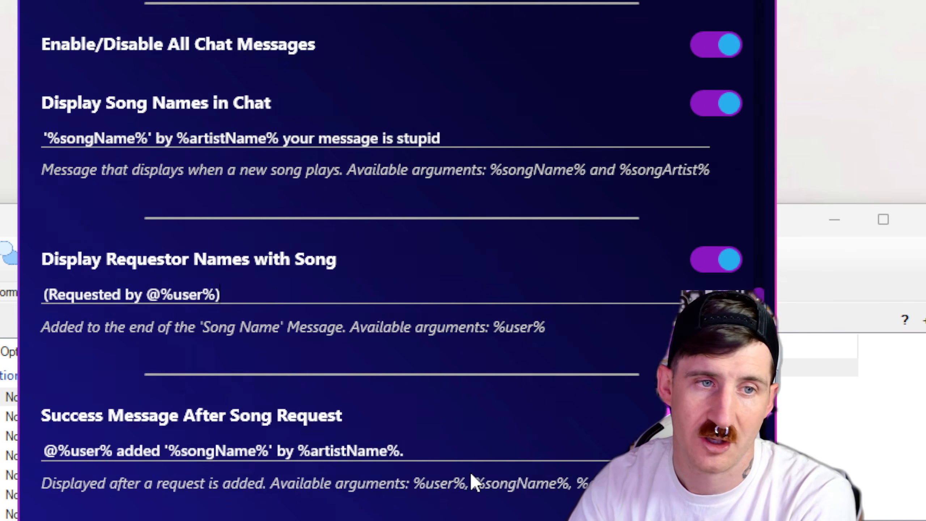
pyautogui.scroll(6, 470, 472)
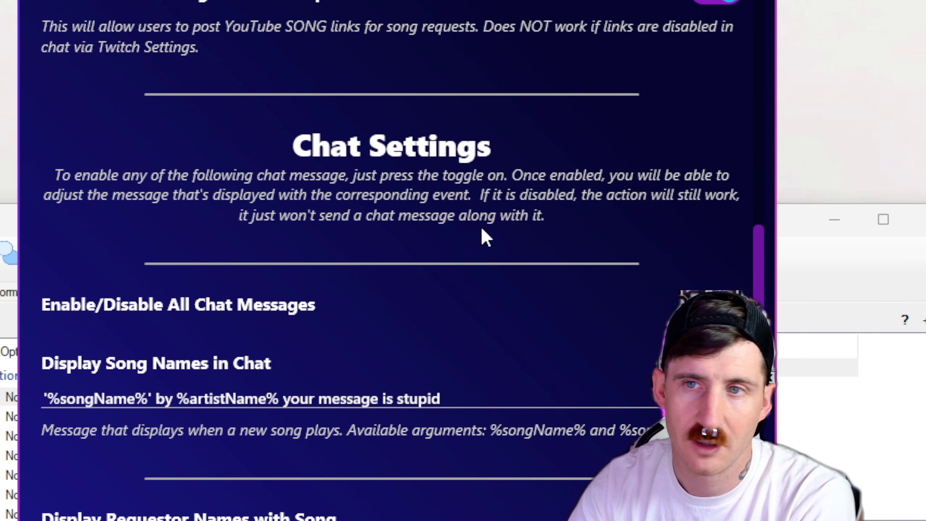
pyautogui.scroll(20, 481, 234)
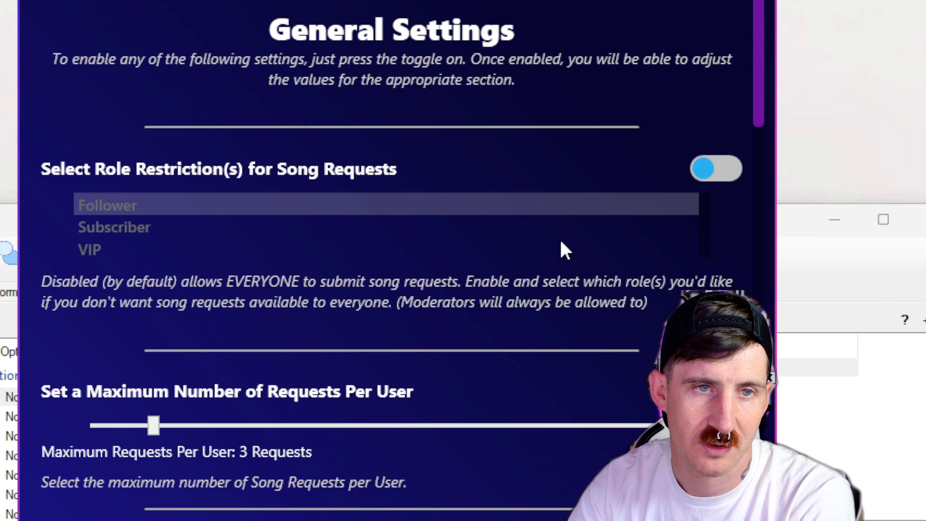
pyautogui.moveTo(474, 0); pyautogui.dragTo(481, 28)
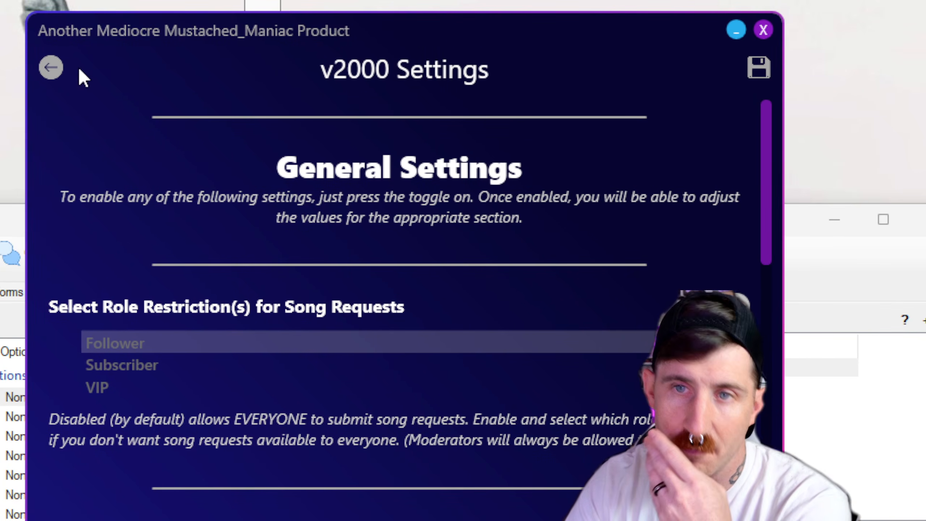
pyautogui.click(50, 70)
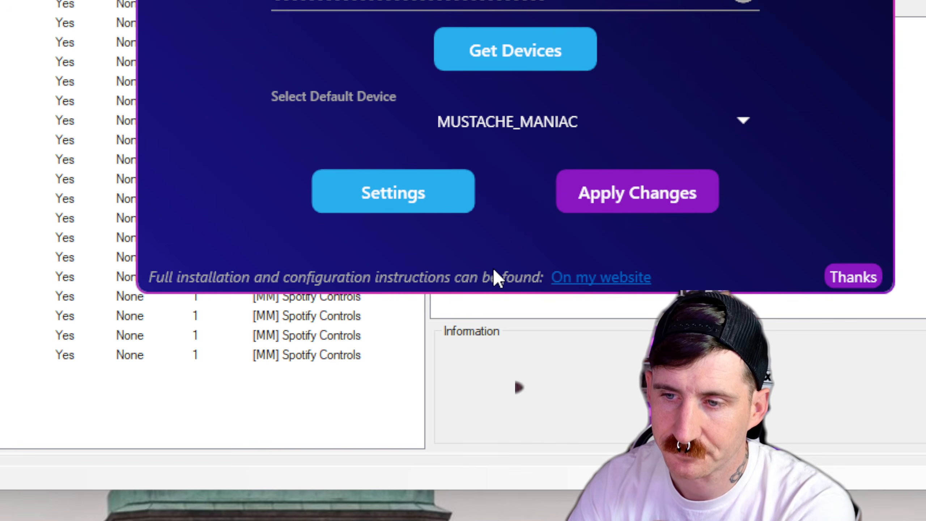
# - View the monthly supporters thanks page, return to the main page, and apply the extension's changes
pyautogui.click(860, 281)
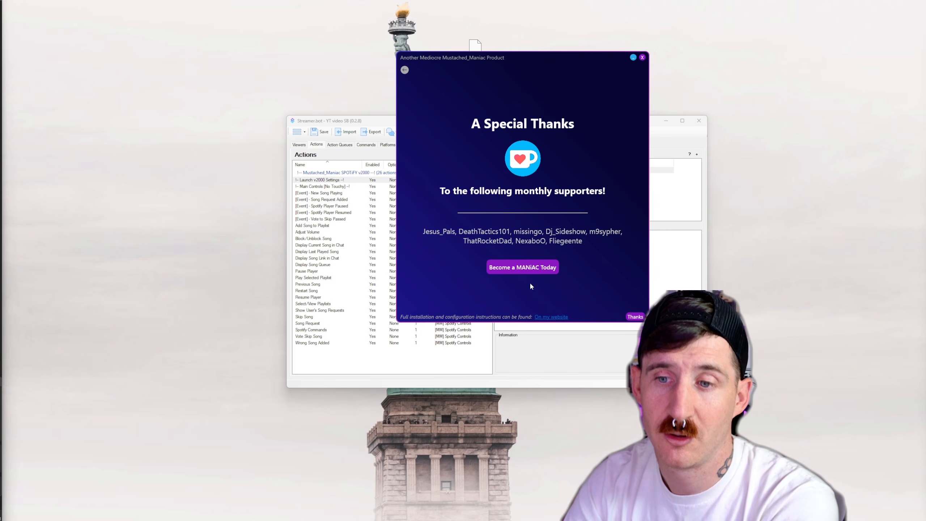
pyautogui.click(405, 70)
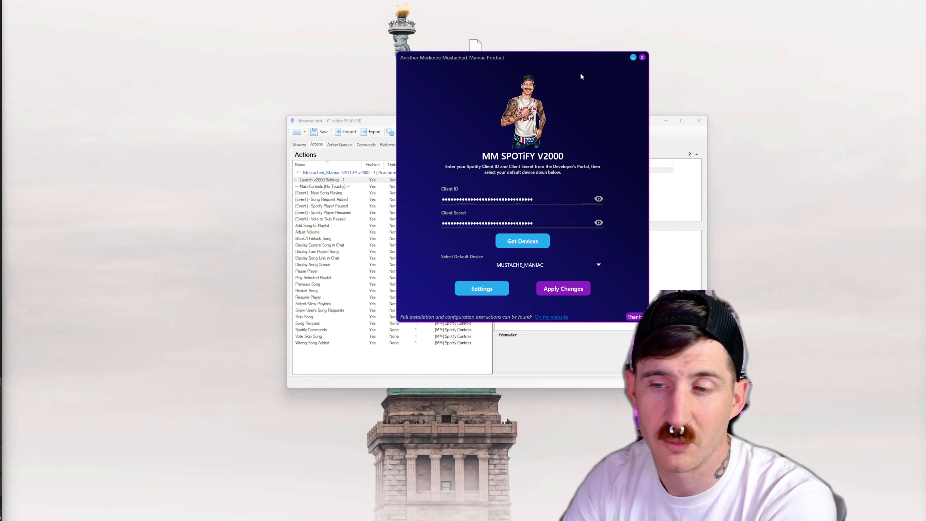
pyautogui.click(560, 290)
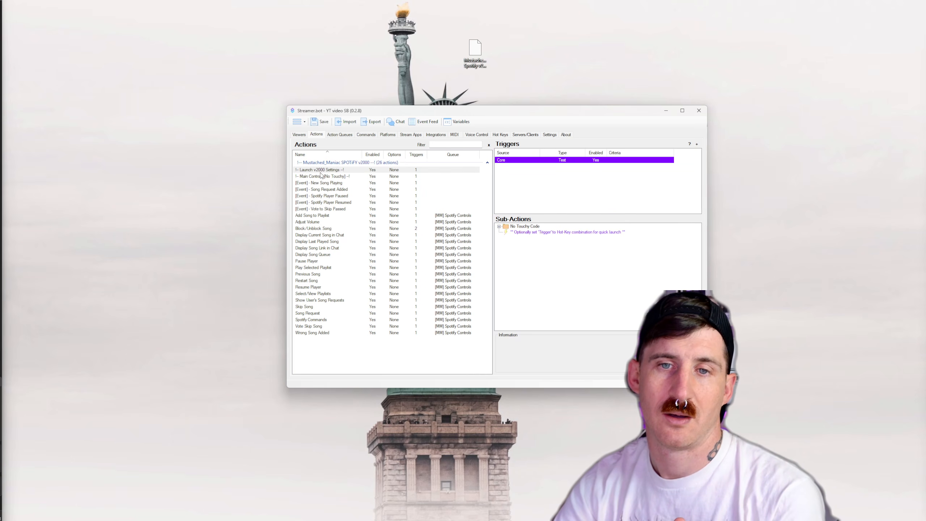
# - Test the Streamer.bot Started trigger of the Main Controls [No Touchy] action
pyautogui.click(345, 170)
pyautogui.click(317, 177)
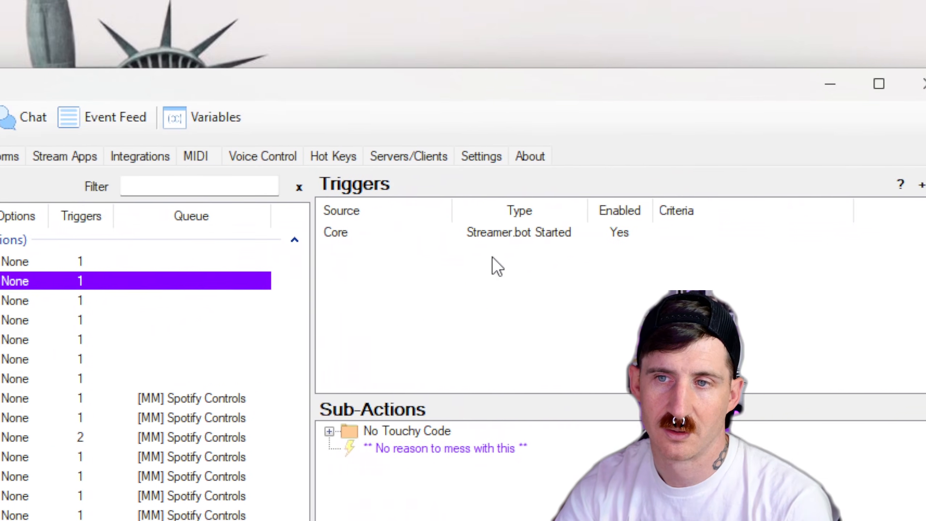
pyautogui.click(470, 248)
pyautogui.rightClick(346, 244)
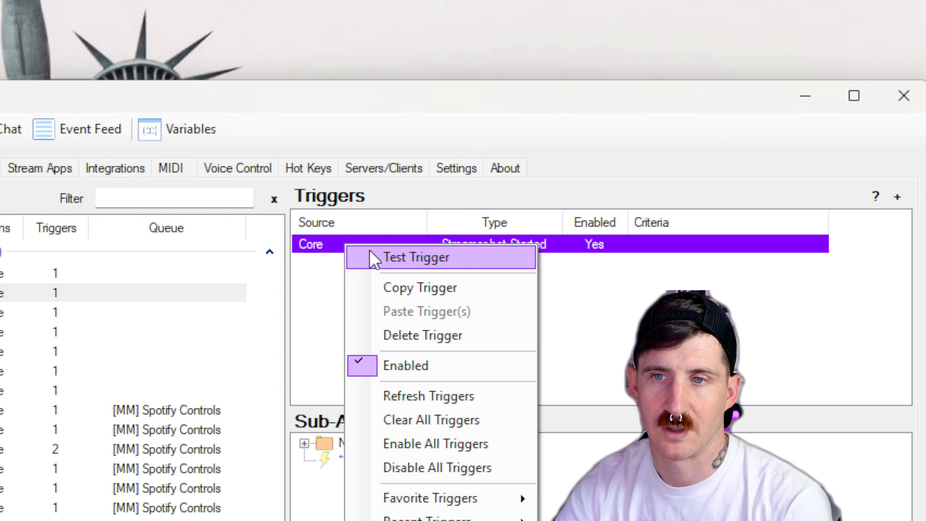
pyautogui.click(406, 258)
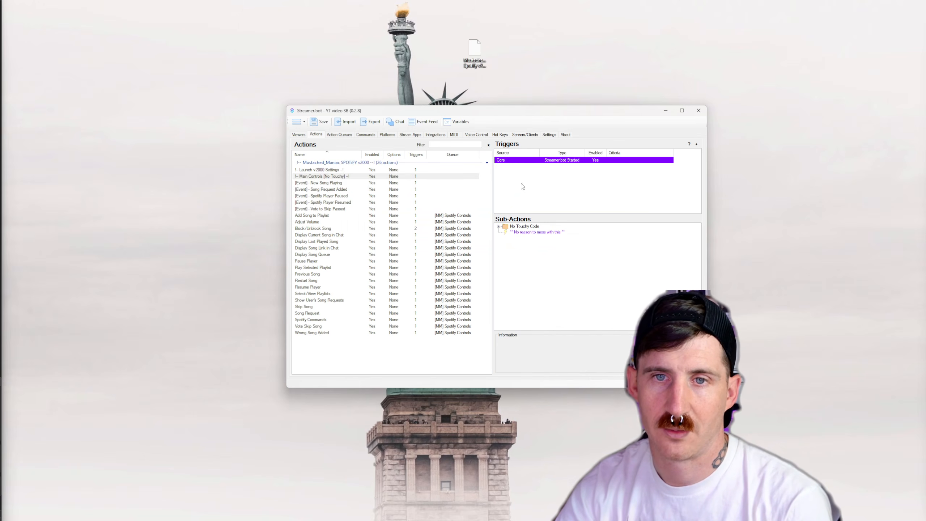
# - Check the action history for the Main Controls run, and return to the list of actions
pyautogui.click(345, 136)
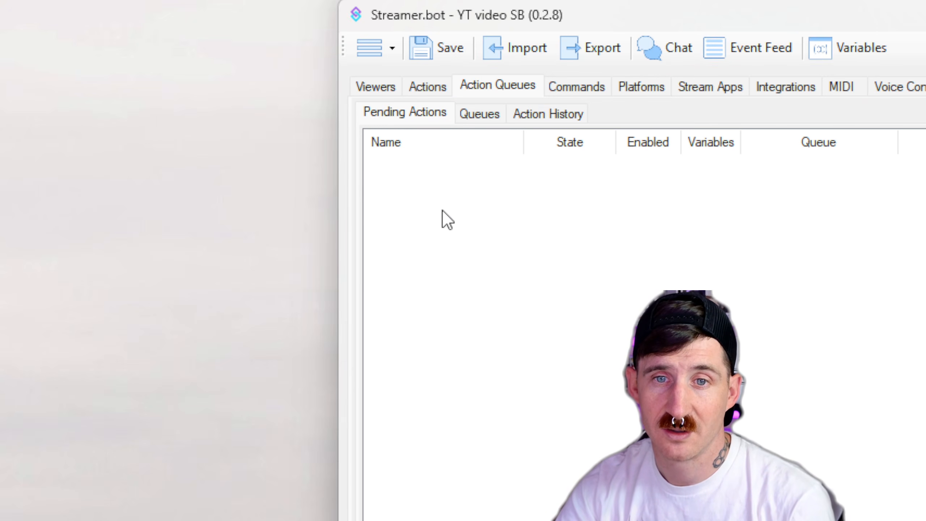
pyautogui.click(554, 116)
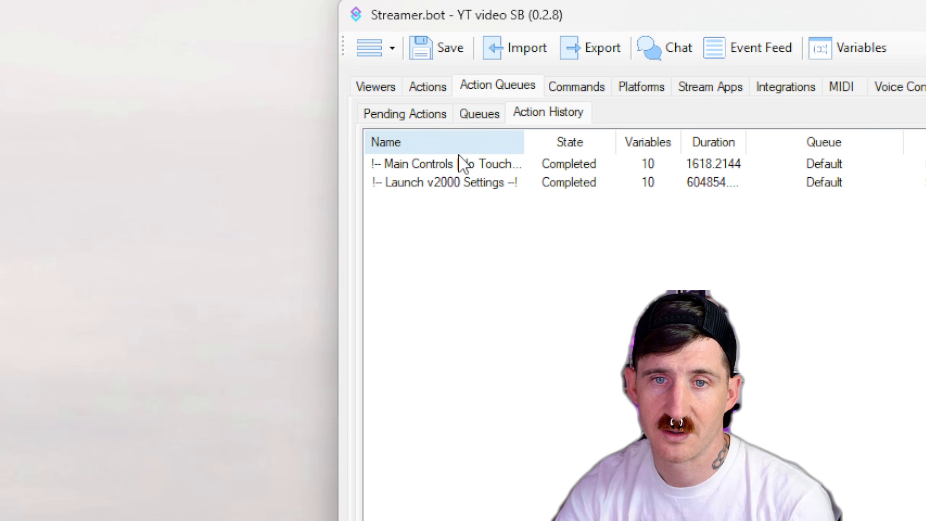
pyautogui.click(516, 163)
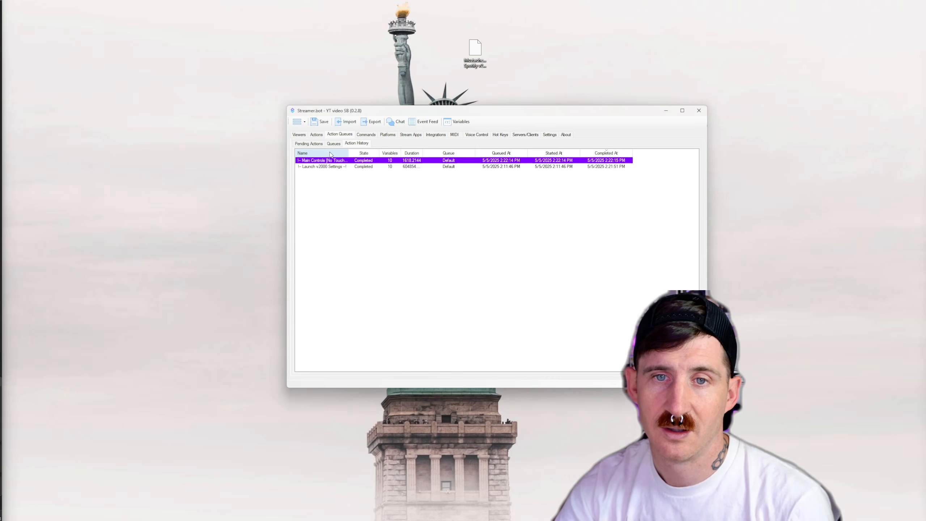
pyautogui.click(437, 116)
pyautogui.click(316, 134)
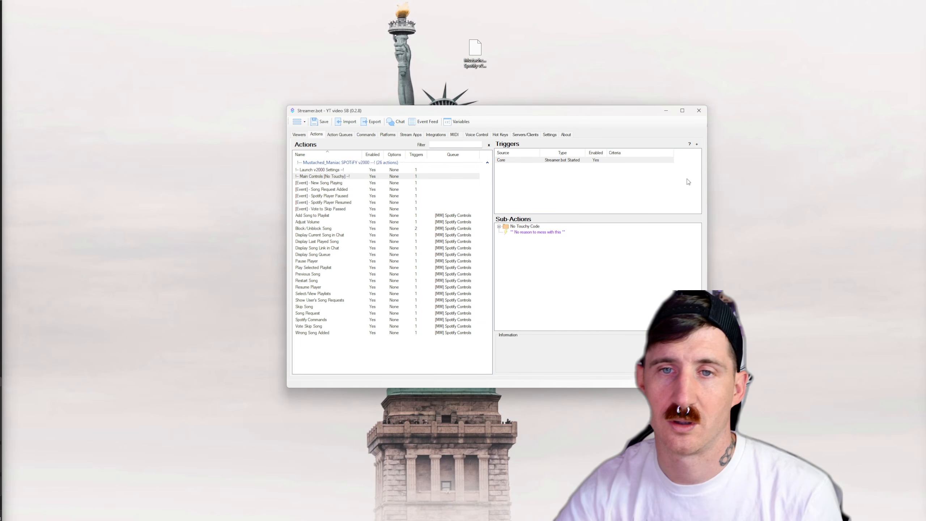
# - Bring up the Chat window, send the !spotifycommands command, and highlight the first entries in the reply
pyautogui.moveTo(517, 519)
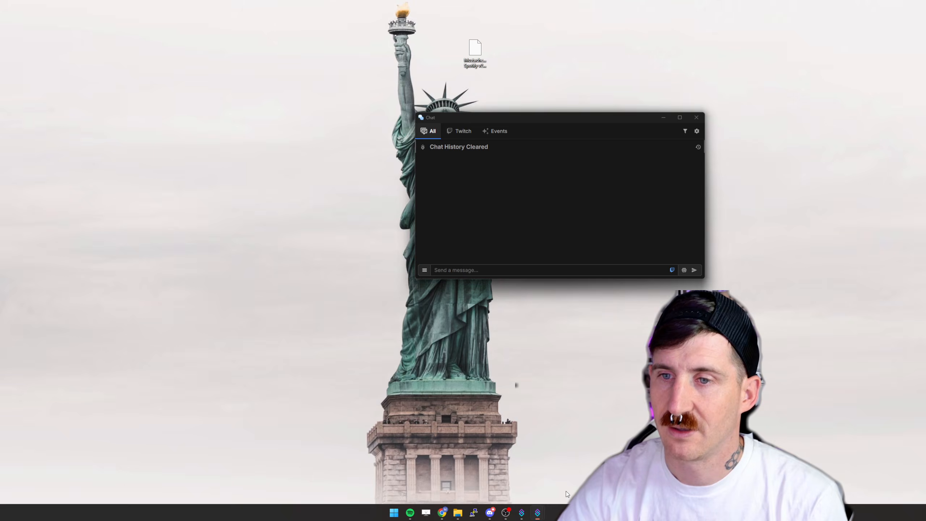
pyautogui.click(565, 474)
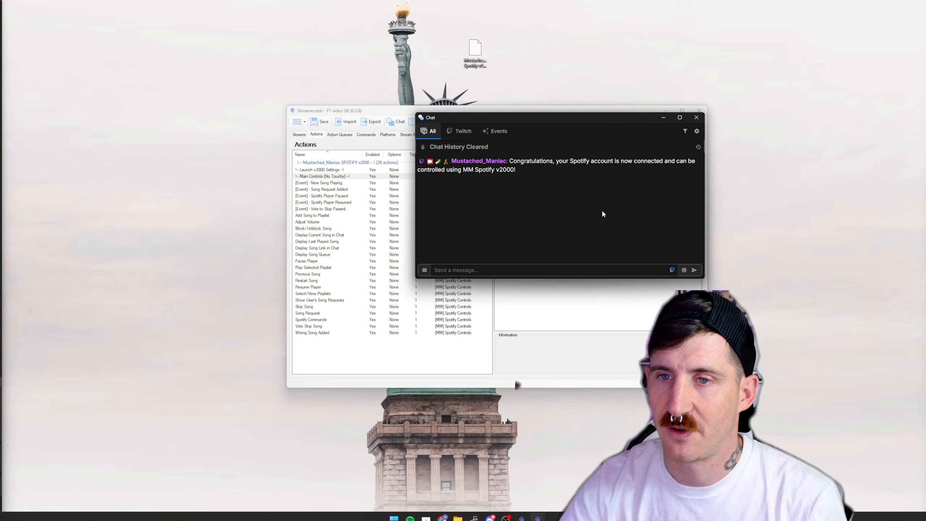
pyautogui.moveTo(541, 116); pyautogui.dragTo(481, 148)
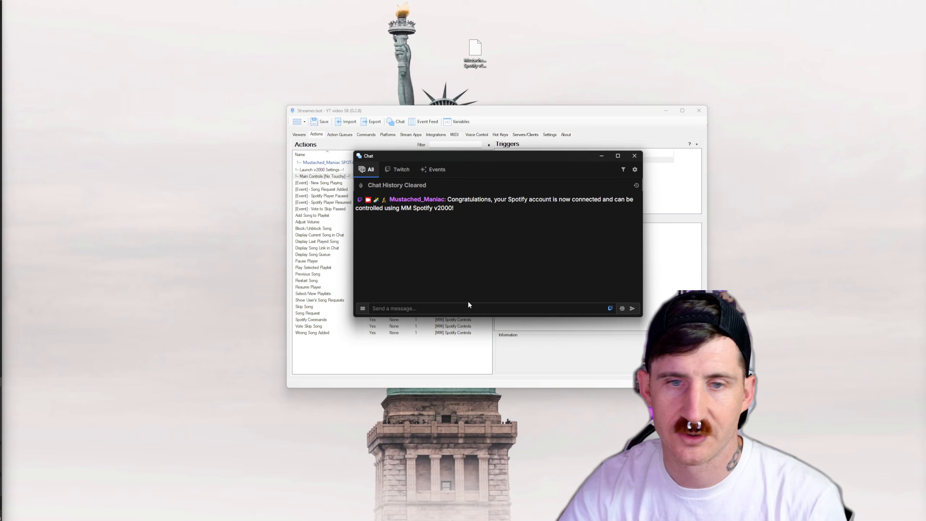
pyautogui.click(480, 308)
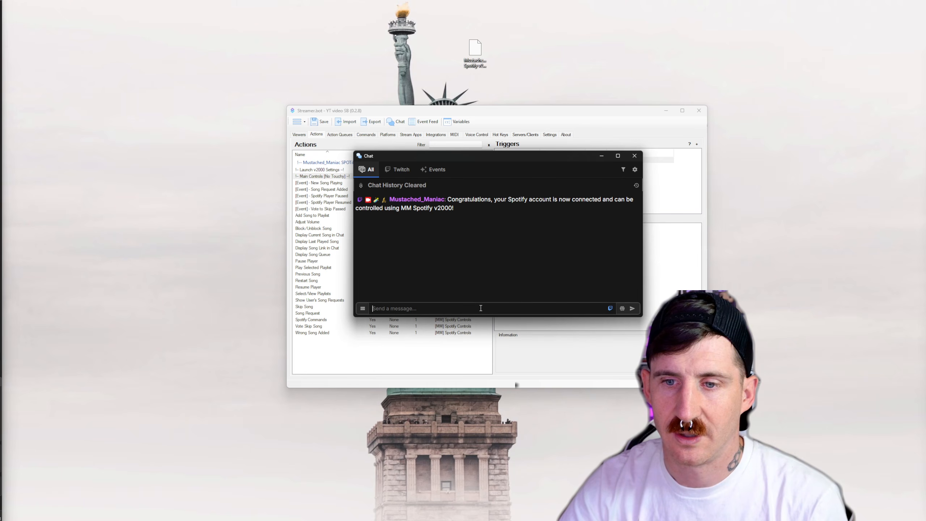
pyautogui.write('!spotify')
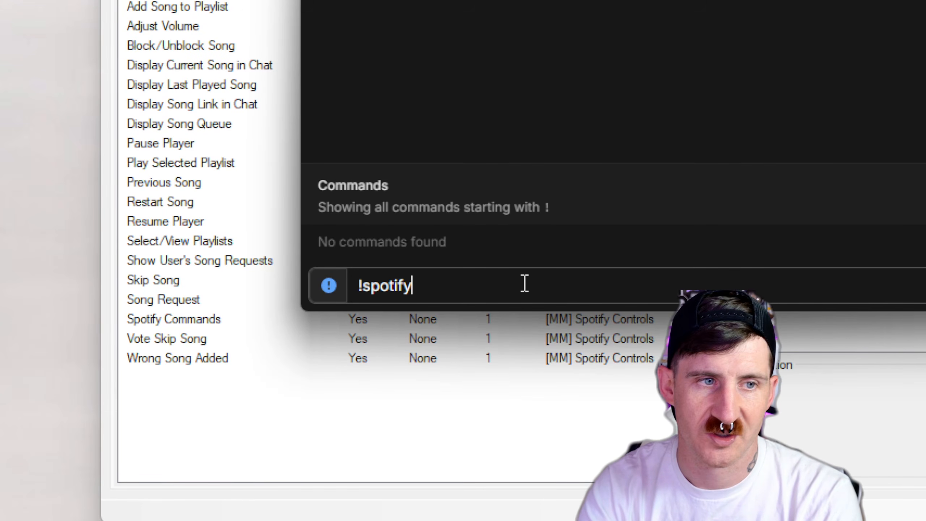
pyautogui.write('commands')
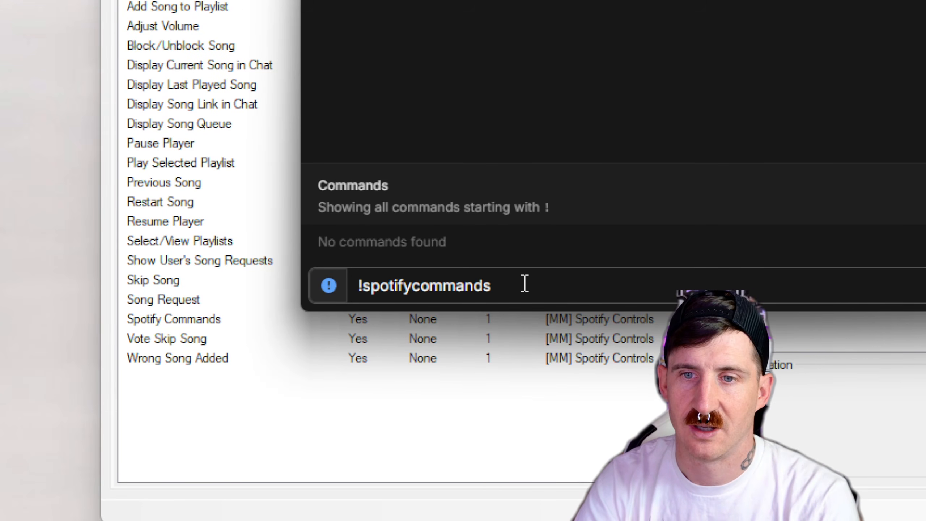
pyautogui.press('Return')
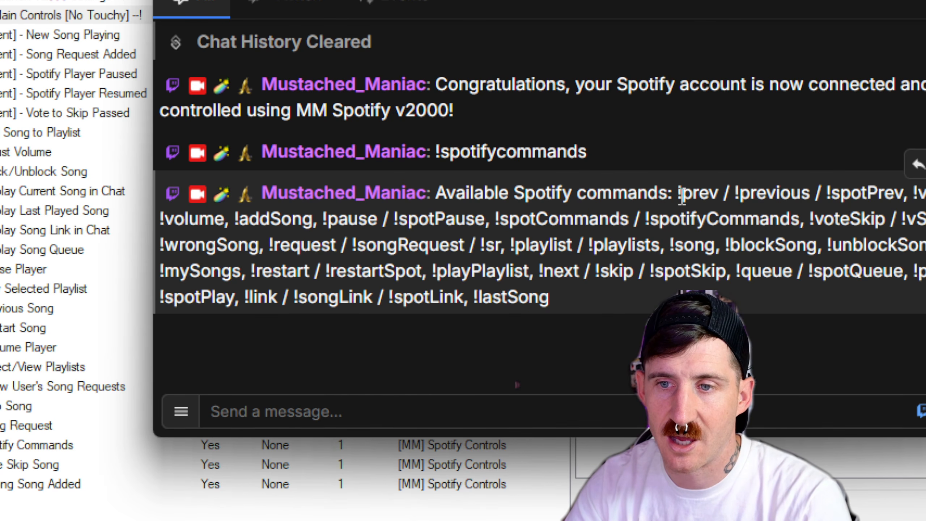
pyautogui.moveTo(679, 192); pyautogui.dragTo(905, 200)
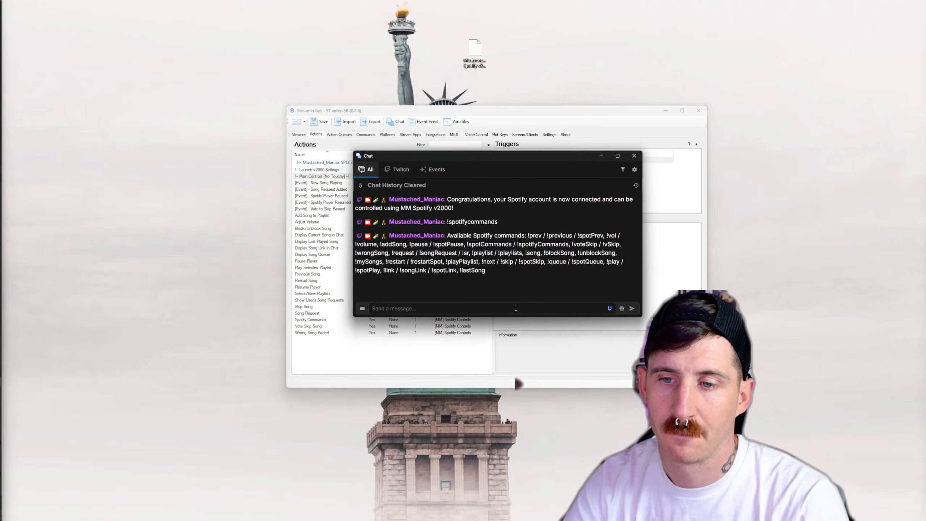
# - Switch to Spotify, place the Chat window so the player stays visible, and send the !play command in chat
pyautogui.click(541, 305)
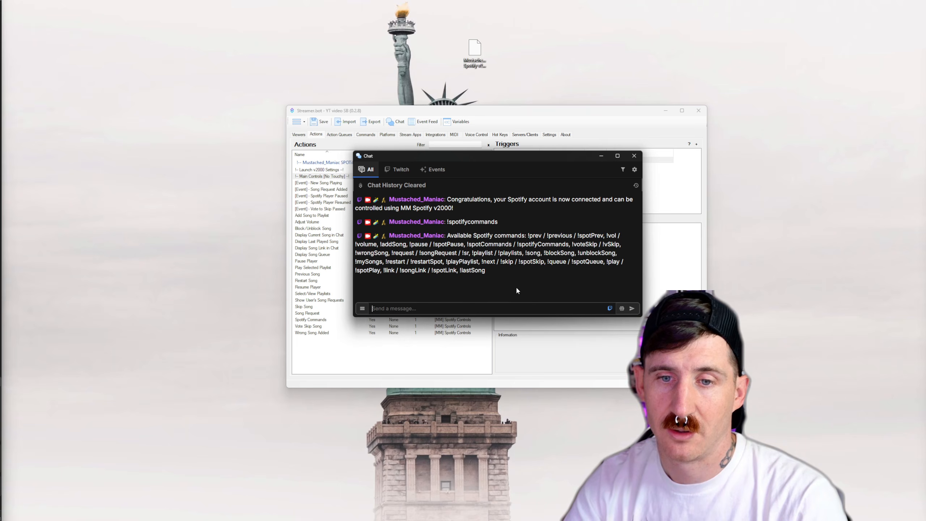
pyautogui.click(409, 512)
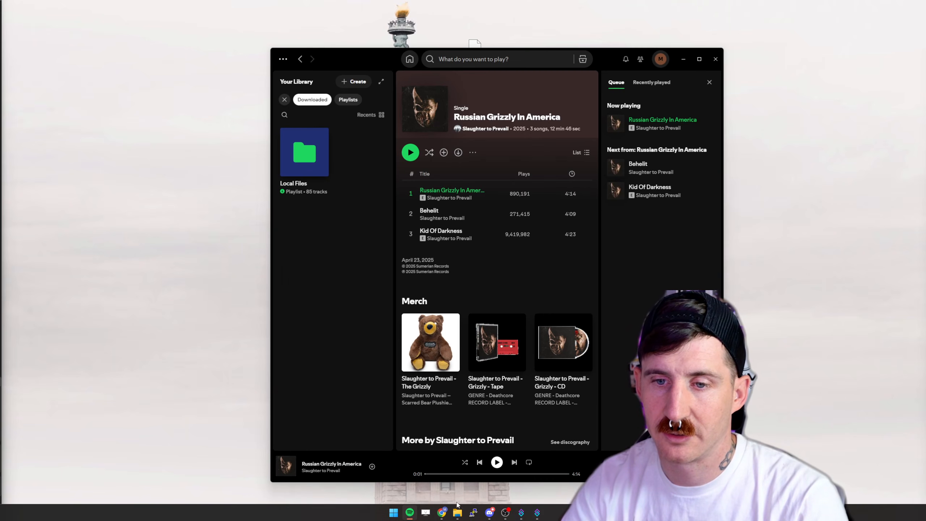
pyautogui.moveTo(538, 514)
pyautogui.click(559, 476)
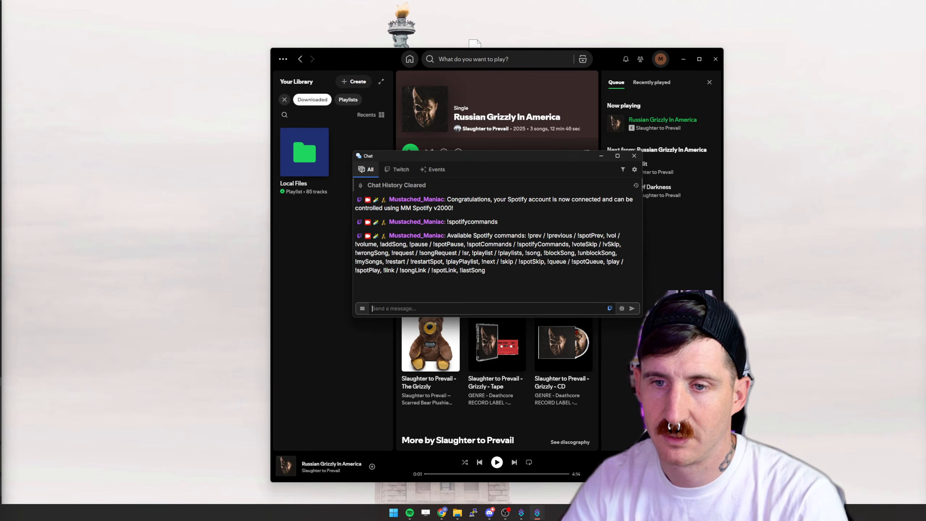
pyautogui.moveTo(527, 157); pyautogui.dragTo(767, 213)
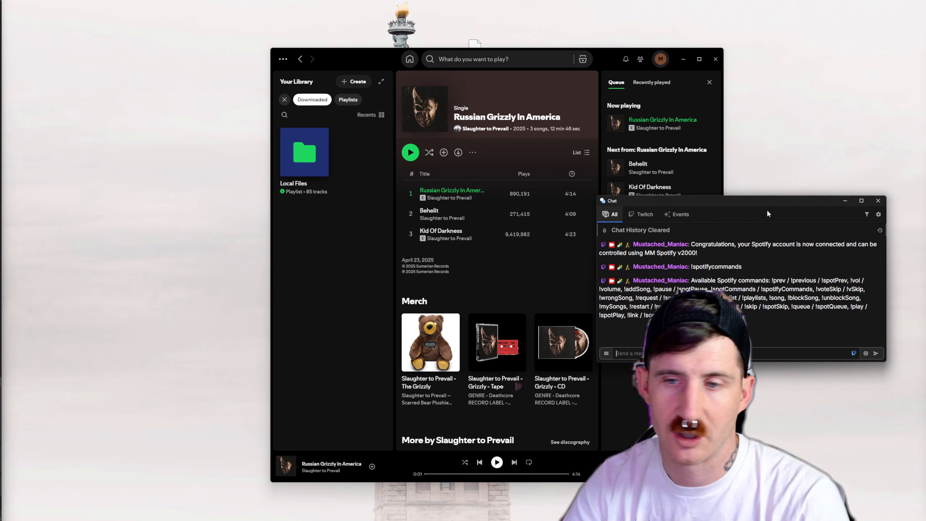
pyautogui.click(642, 352)
pyautogui.write('!play')
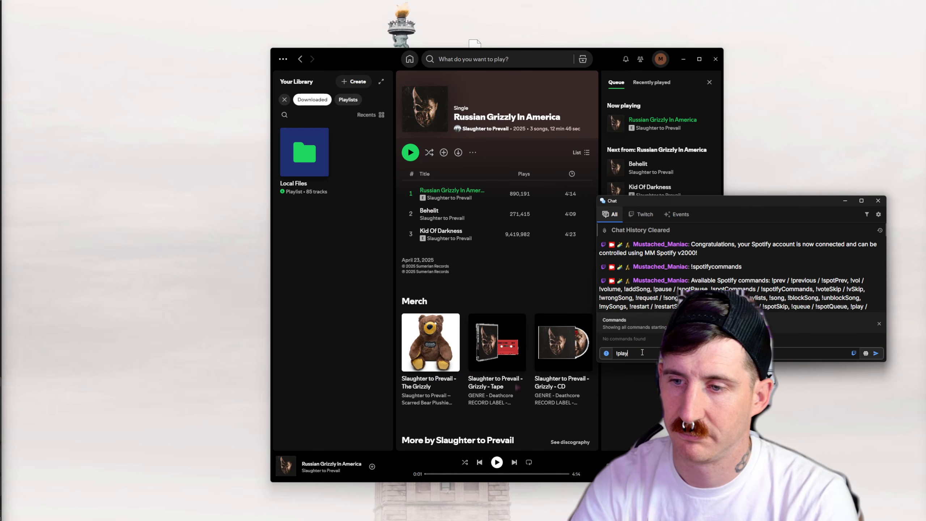
pyautogui.press('Return')
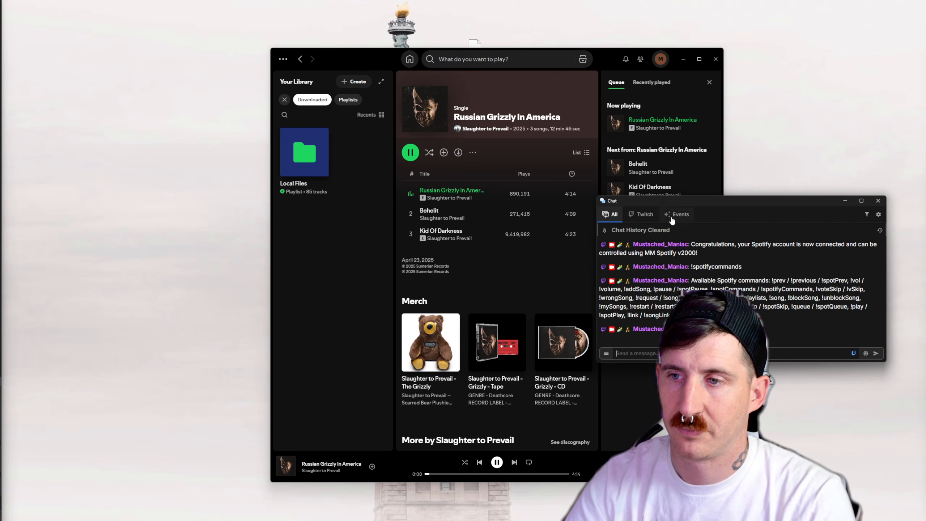
# - Shrink the Spotify window's height and place the Chat window over it, clear of the player bar, ready for a new message
pyautogui.moveTo(686, 201); pyautogui.dragTo(315, 71)
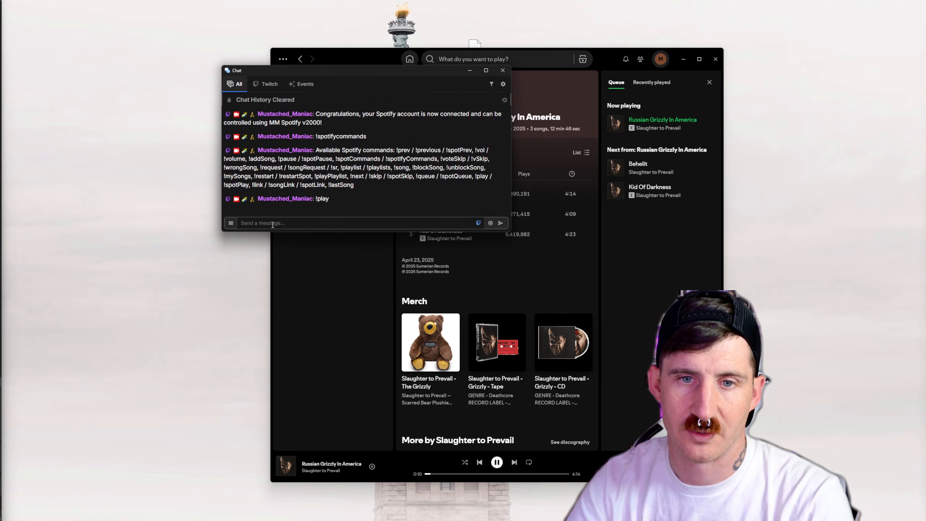
pyautogui.click(273, 224)
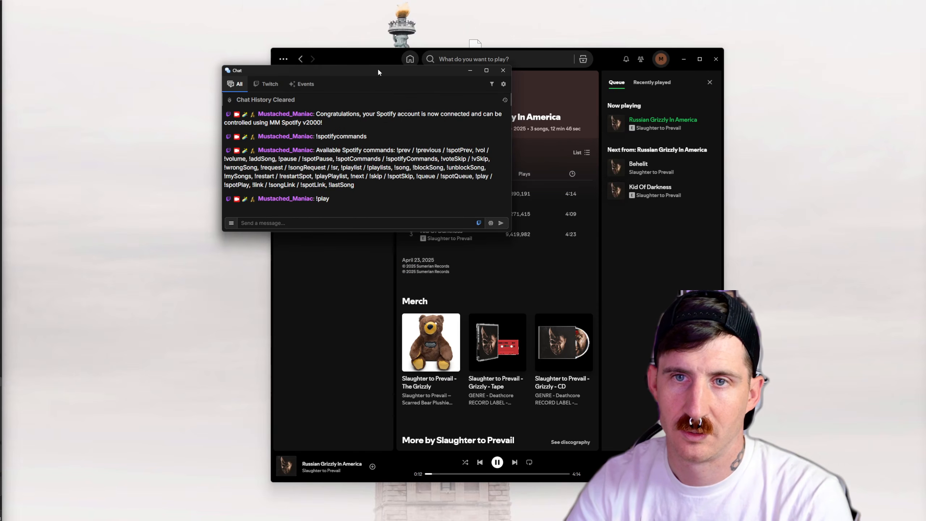
pyautogui.moveTo(584, 56); pyautogui.dragTo(618, 42)
pyautogui.click(255, 70)
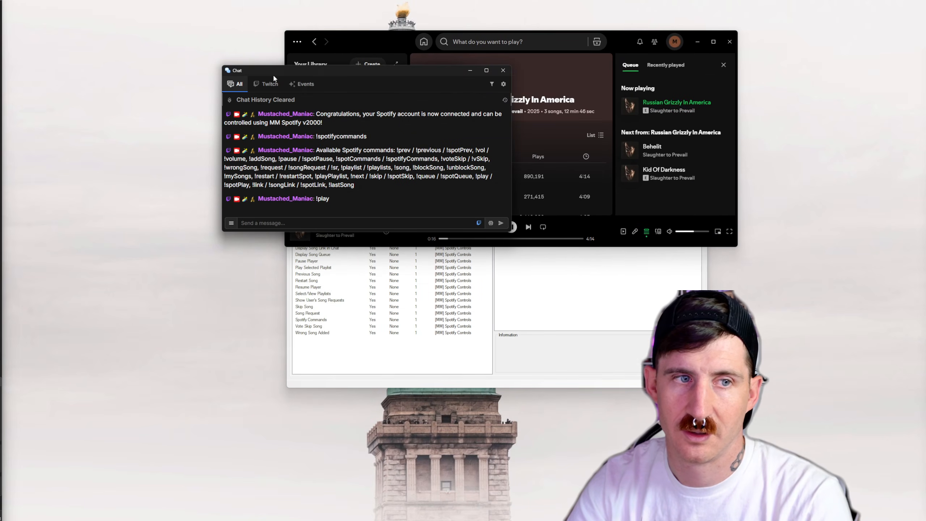
pyautogui.moveTo(403, 74); pyautogui.dragTo(539, 47)
pyautogui.click(445, 200)
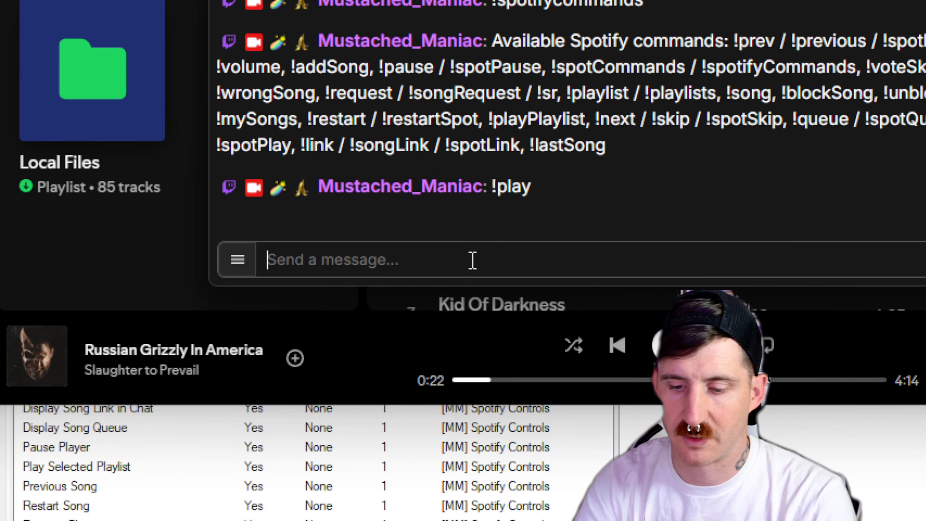
# - Send the !pause command in chat, followed by the !skip command, to test the playback controls
pyautogui.write('!pause')
pyautogui.press('Return')
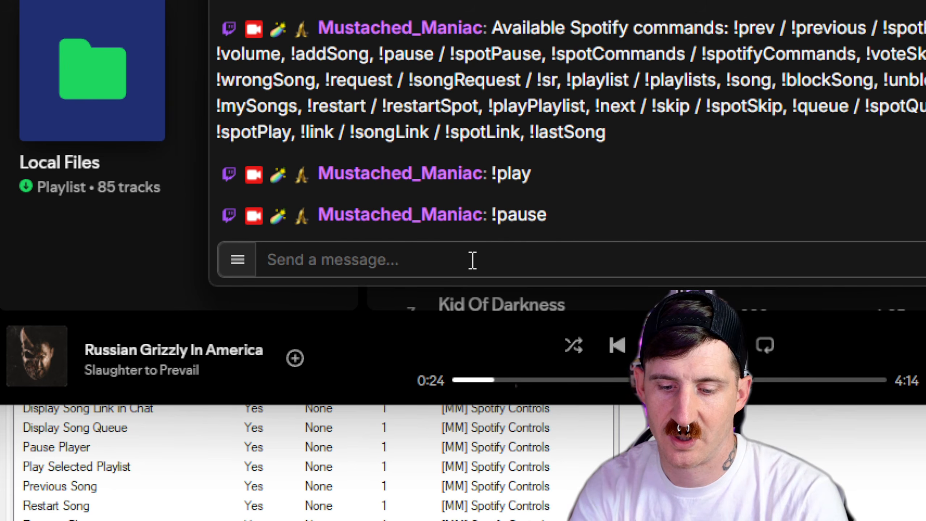
pyautogui.write('!skip')
pyautogui.press('Return')
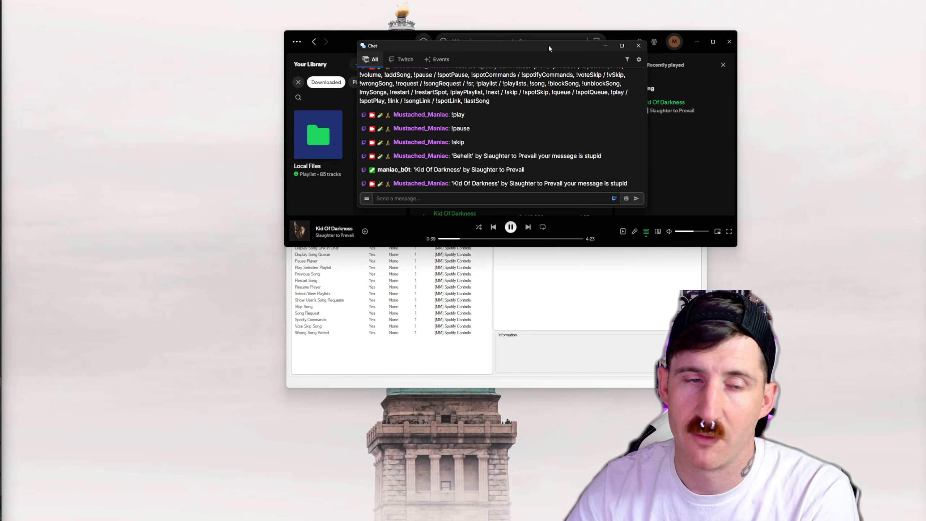
# - Move the Chat window aside, switch to Chrome, and go to the Now Playing widget's URL options on the SPOTiFY v2000 page
pyautogui.moveTo(548, 43); pyautogui.dragTo(700, 42)
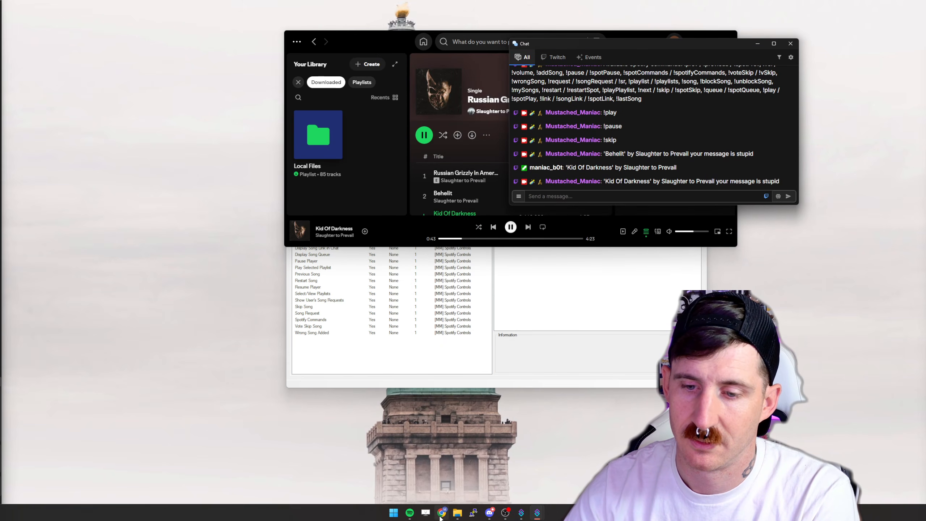
pyautogui.click(441, 513)
pyautogui.scroll(-6, 641, 192)
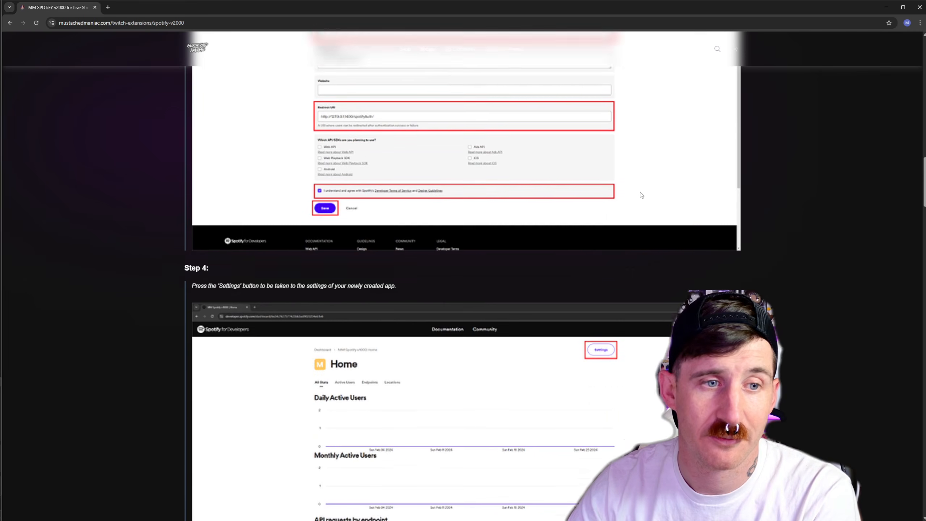
pyautogui.scroll(-15, 641, 195)
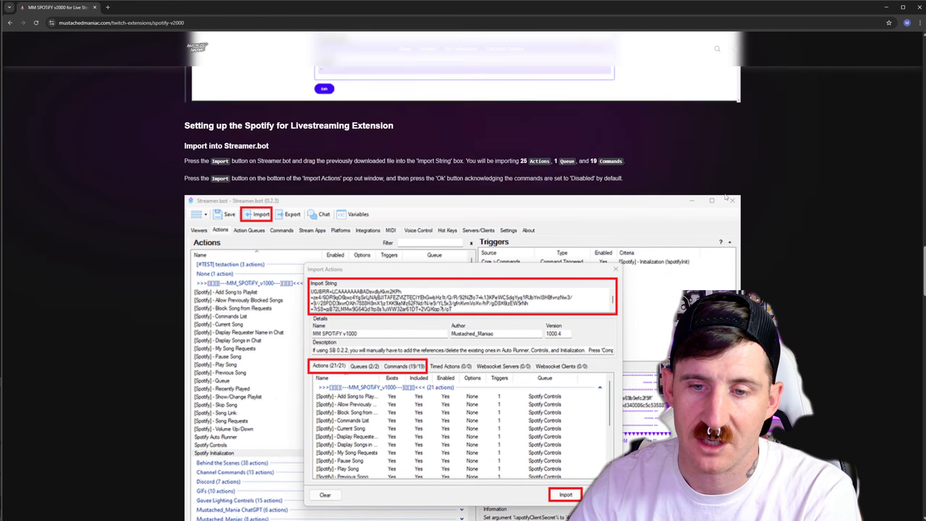
pyautogui.scroll(-20, 727, 197)
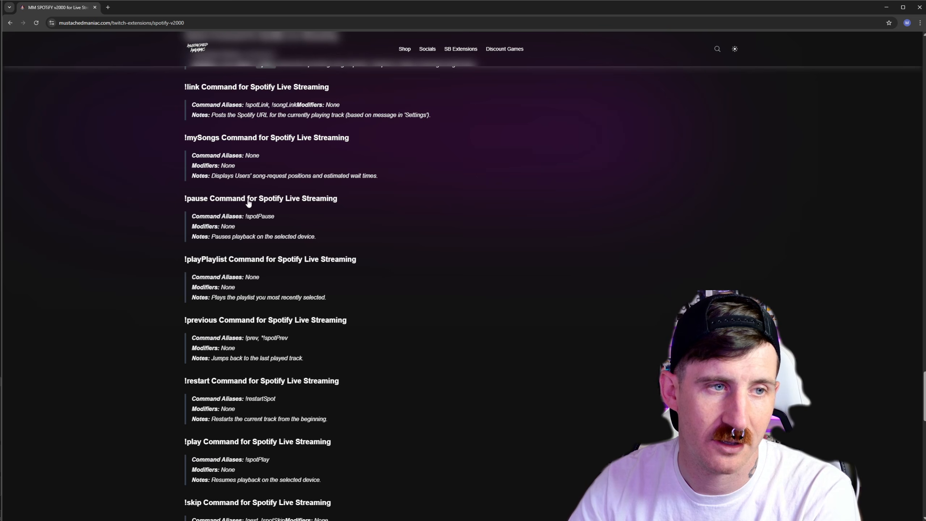
pyautogui.scroll(-15, 406, 201)
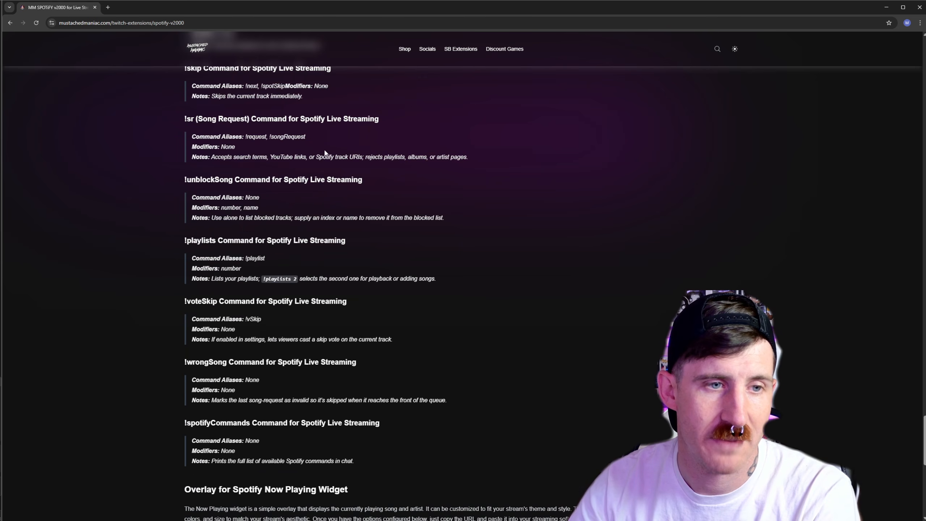
pyautogui.scroll(-8, 783, 211)
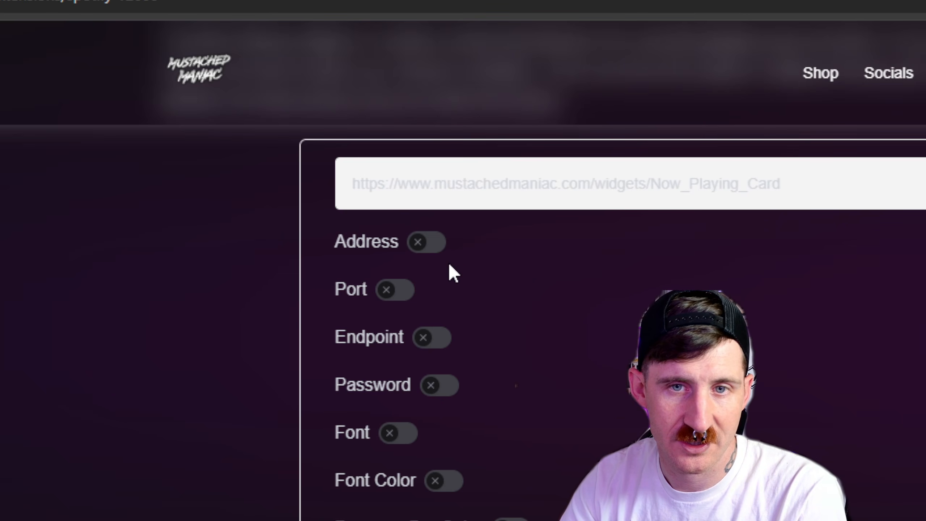
pyautogui.click(430, 339)
pyautogui.click(437, 387)
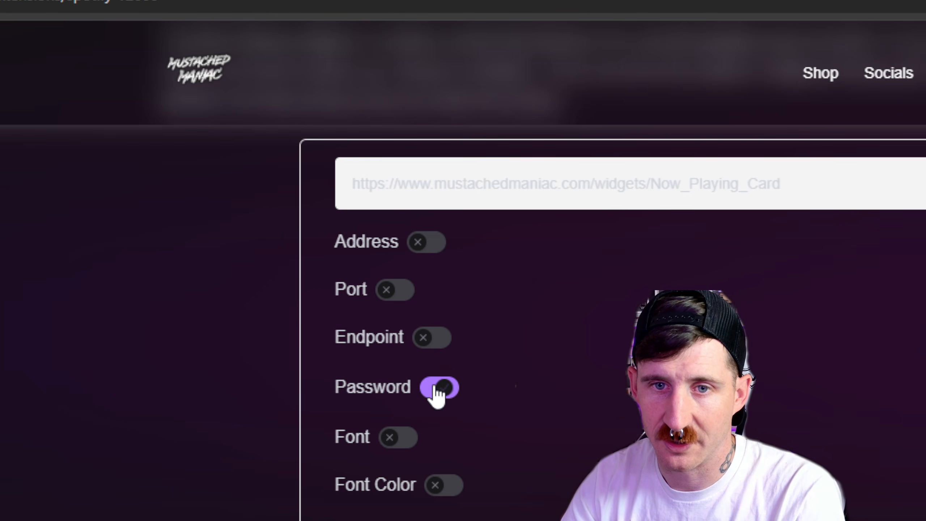
pyautogui.click(439, 390)
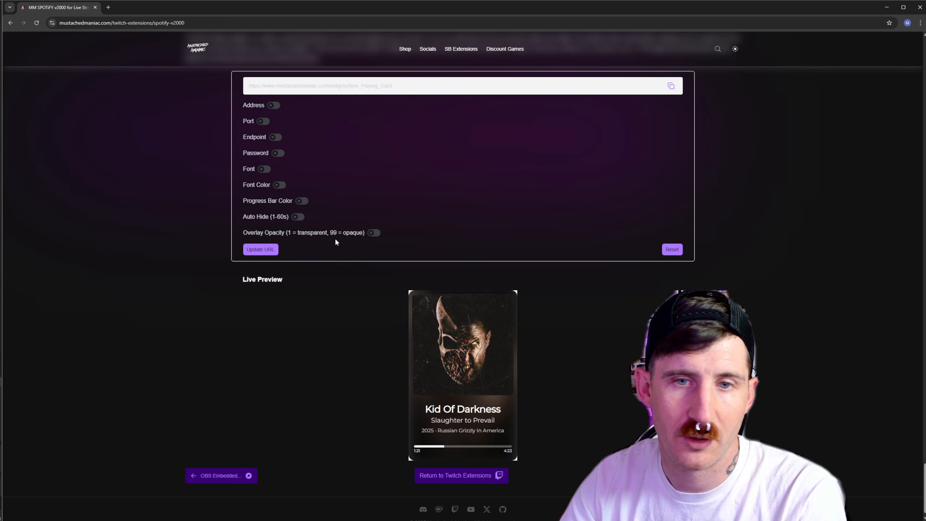
# - Enable the Now Playing widget's Font option and choose the Oxygen font
pyautogui.click(264, 170)
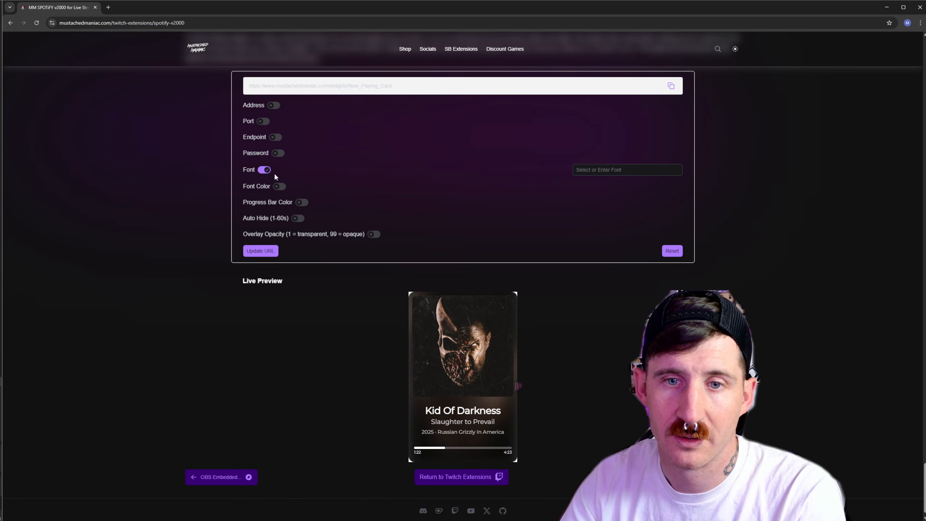
pyautogui.click(623, 173)
pyautogui.moveTo(676, 201); pyautogui.dragTo(680, 242)
pyautogui.click(605, 233)
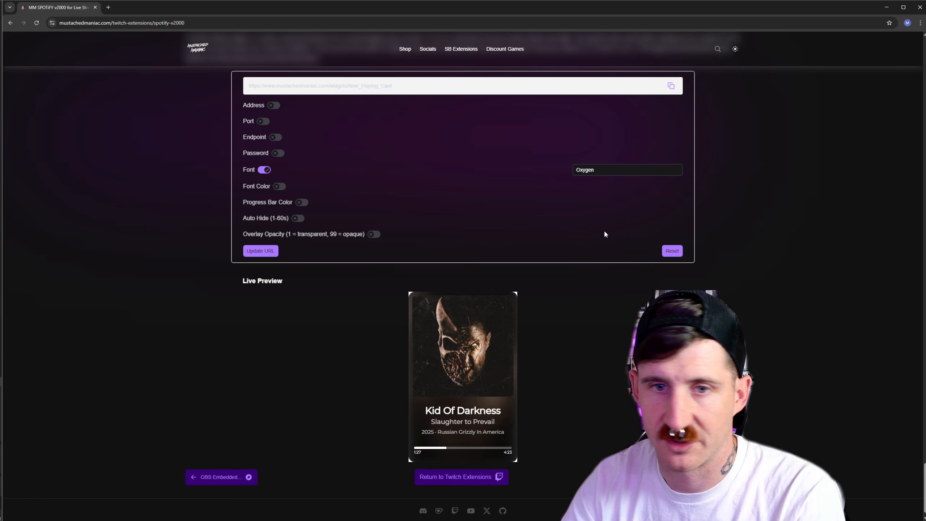
# - Enable the widget's Font Color option and pick the red #f40606
pyautogui.click(279, 187)
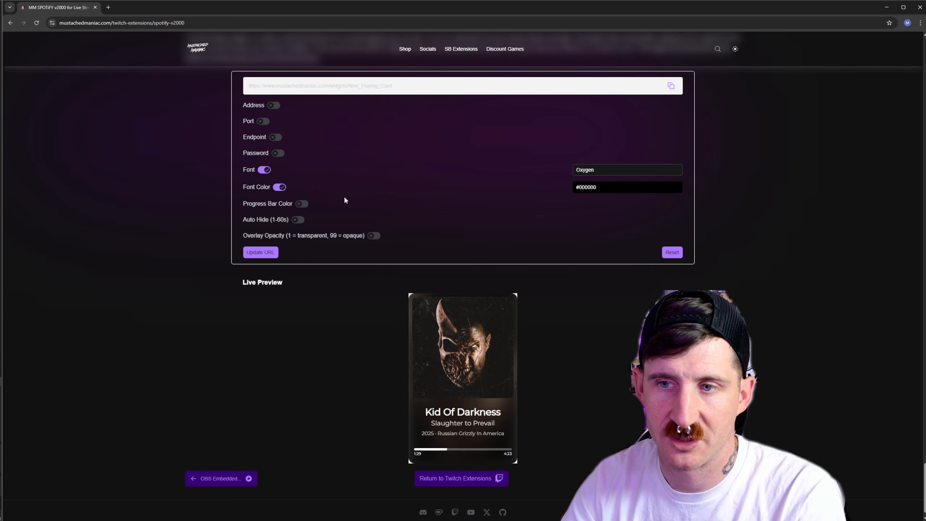
pyautogui.click(598, 188)
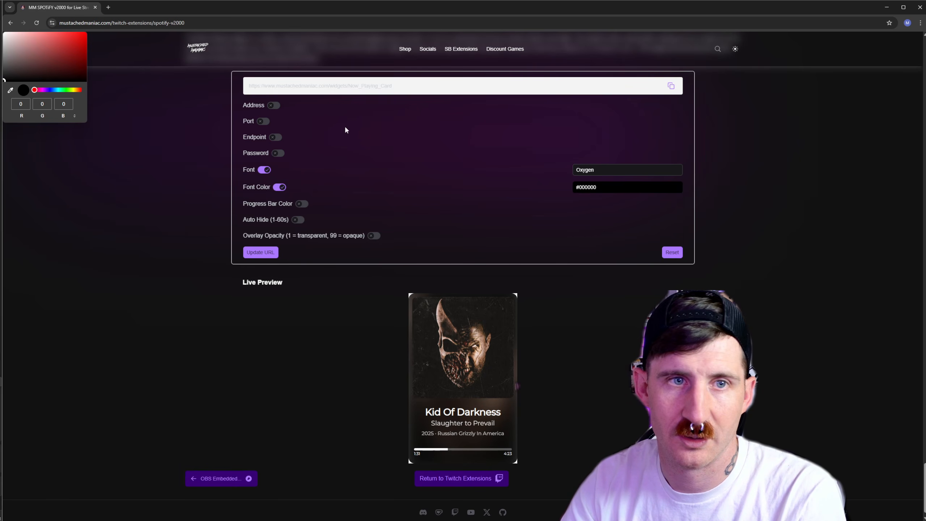
pyautogui.click(84, 36)
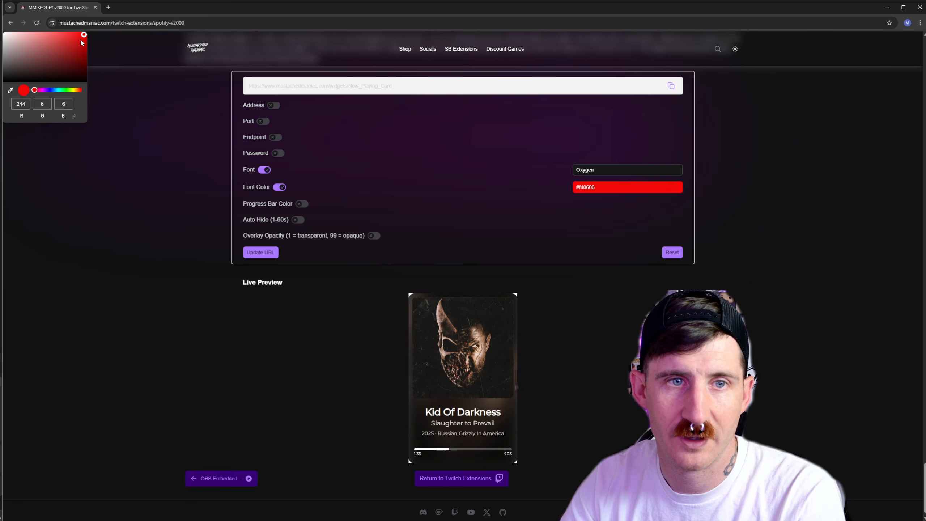
pyautogui.click(445, 196)
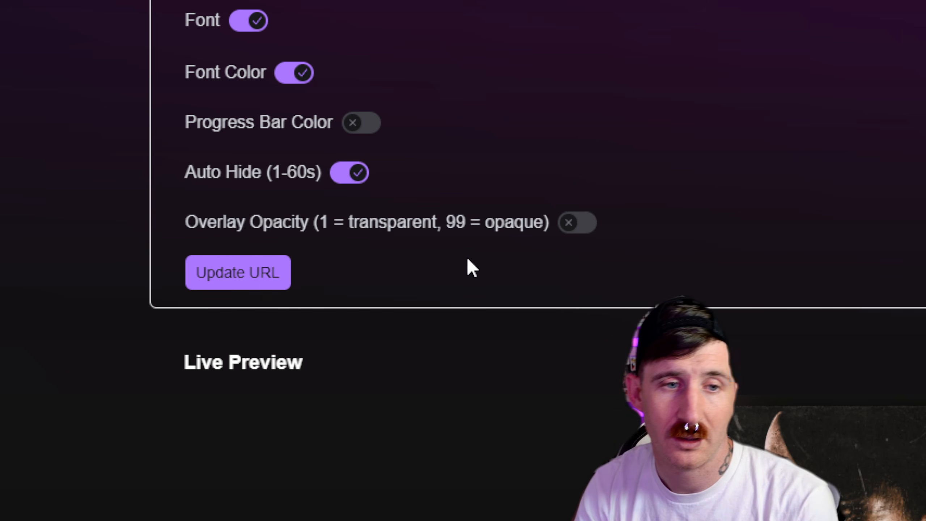
# - Set the overlay opacity to 60% and update the widget URL, then turn Overlay Opacity off and update the URL again
pyautogui.click(578, 223)
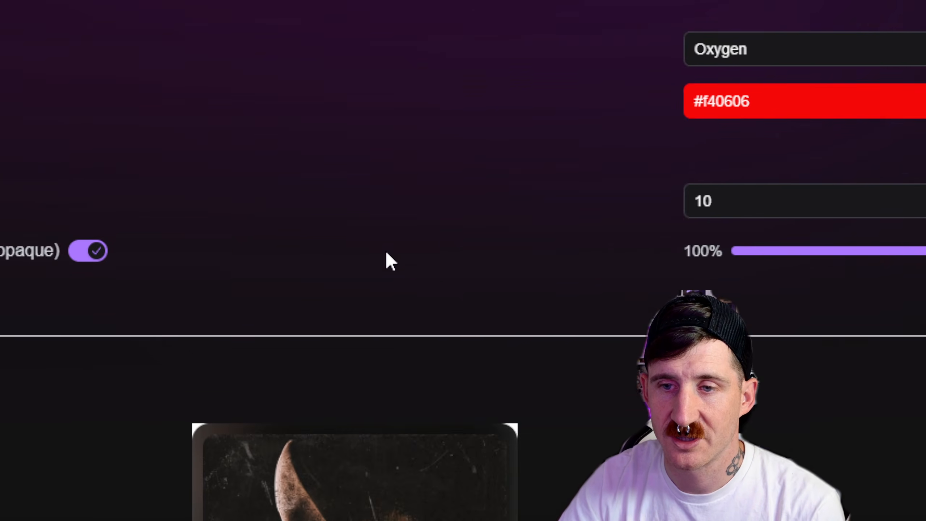
pyautogui.moveTo(681, 237); pyautogui.dragTo(643, 246)
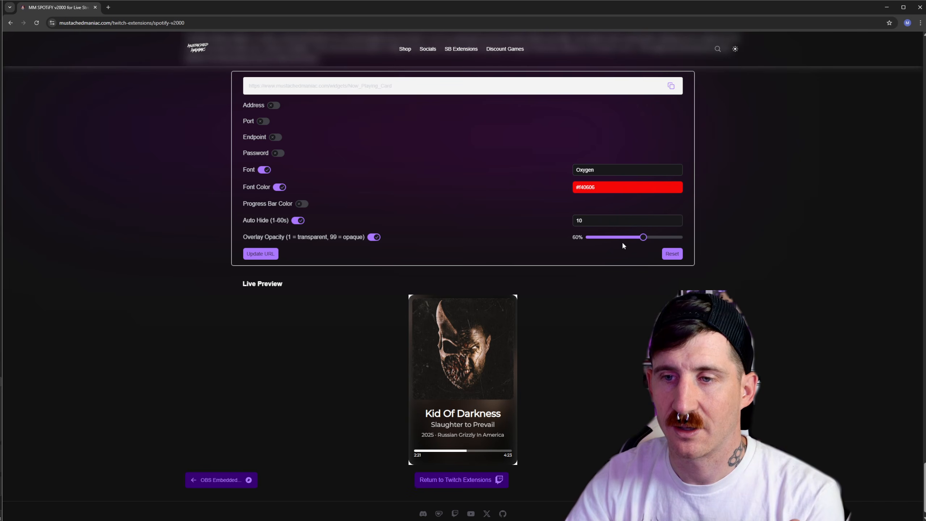
pyautogui.click(263, 254)
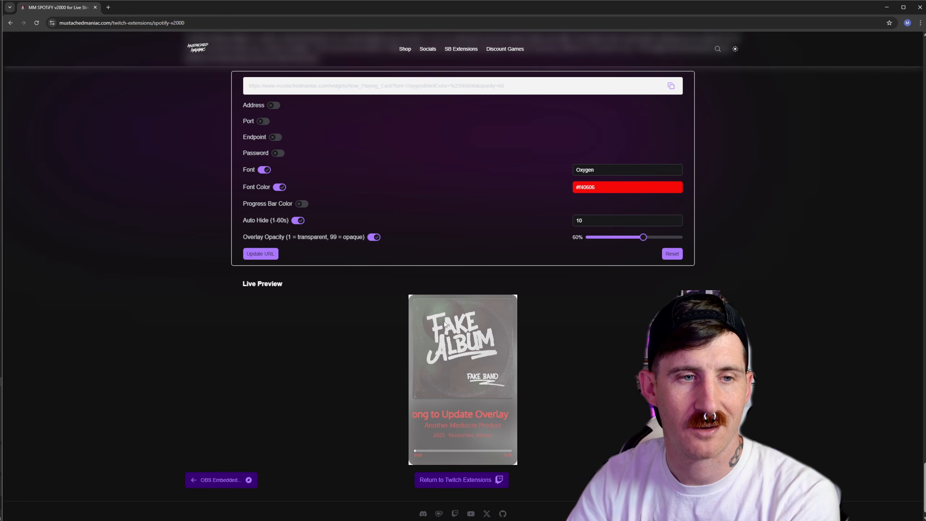
pyautogui.click(373, 242)
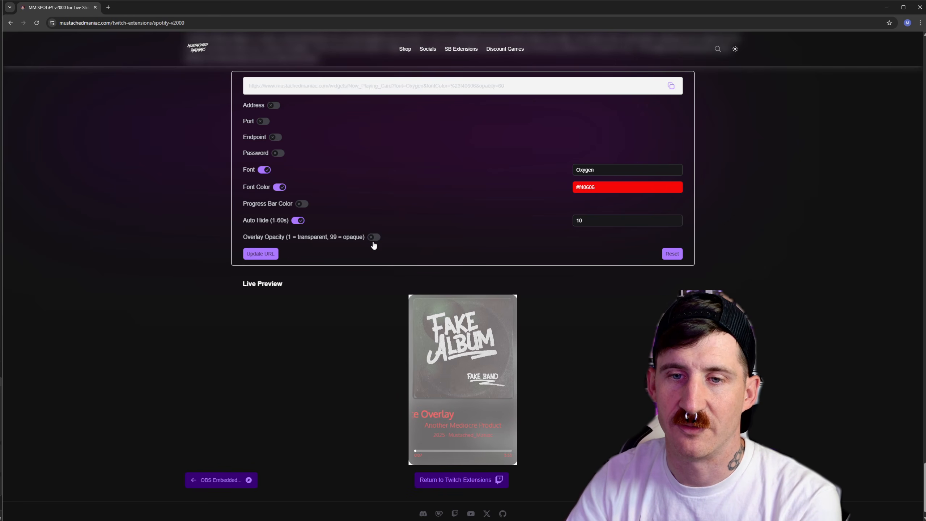
pyautogui.click(261, 254)
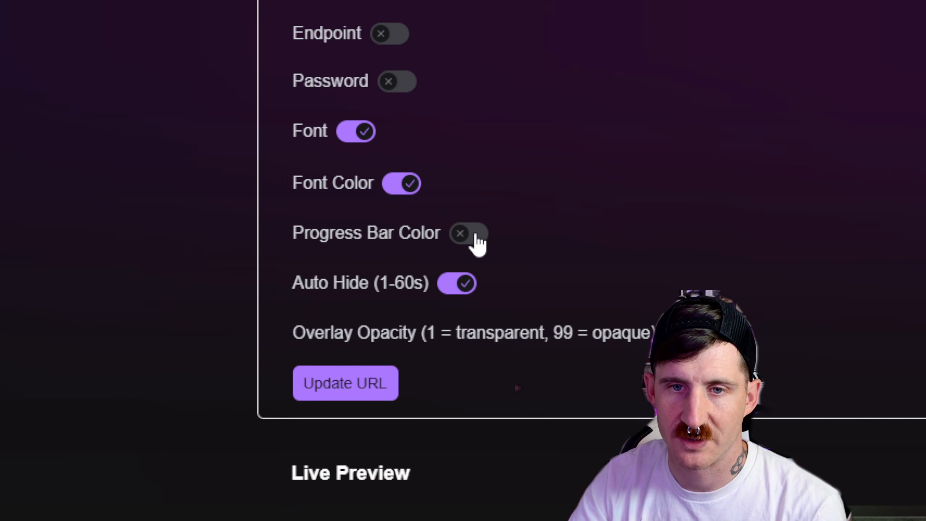
# - Enable the widget's Progress Bar Color option, pick a bright green, and update the URL
pyautogui.click(479, 243)
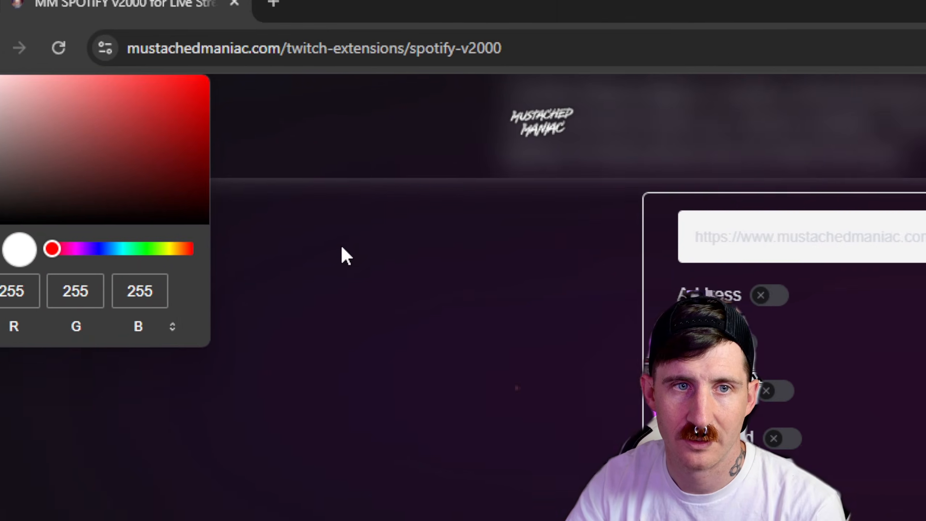
pyautogui.moveTo(128, 249); pyautogui.dragTo(147, 249)
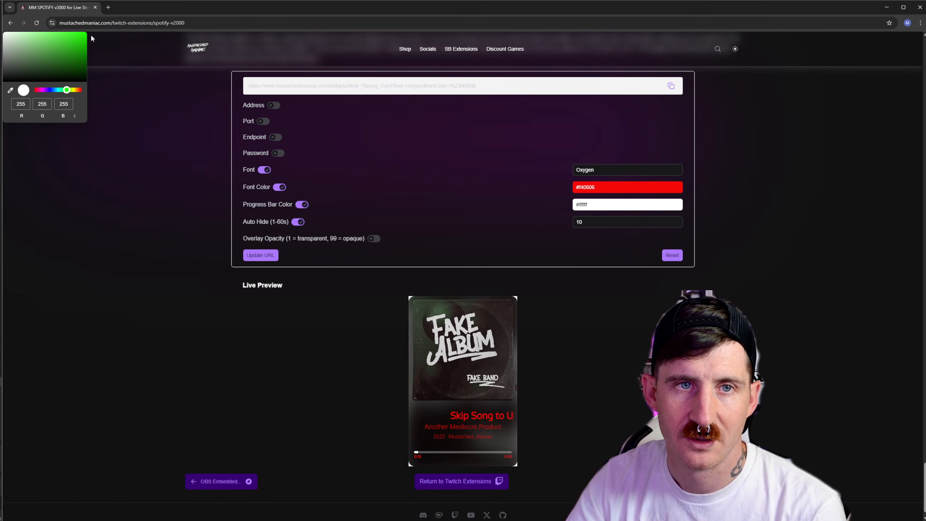
pyautogui.click(86, 35)
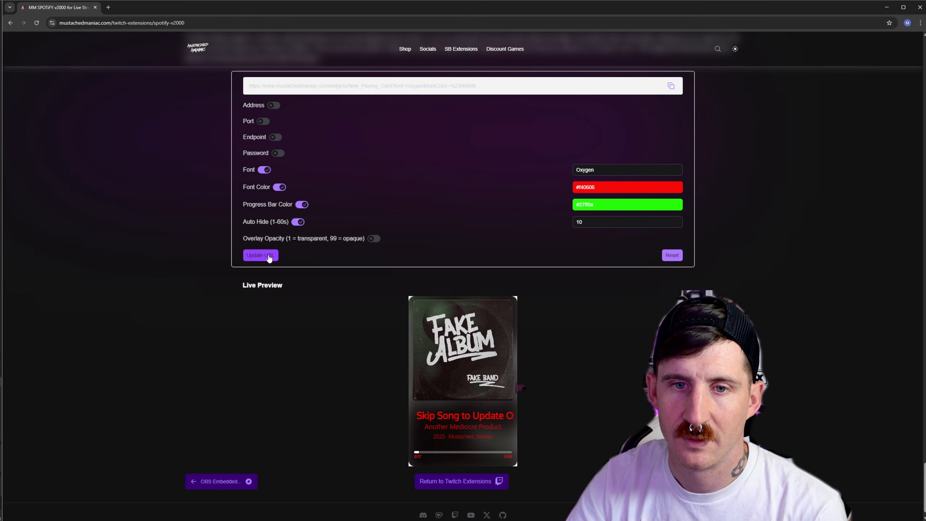
pyautogui.click(261, 257)
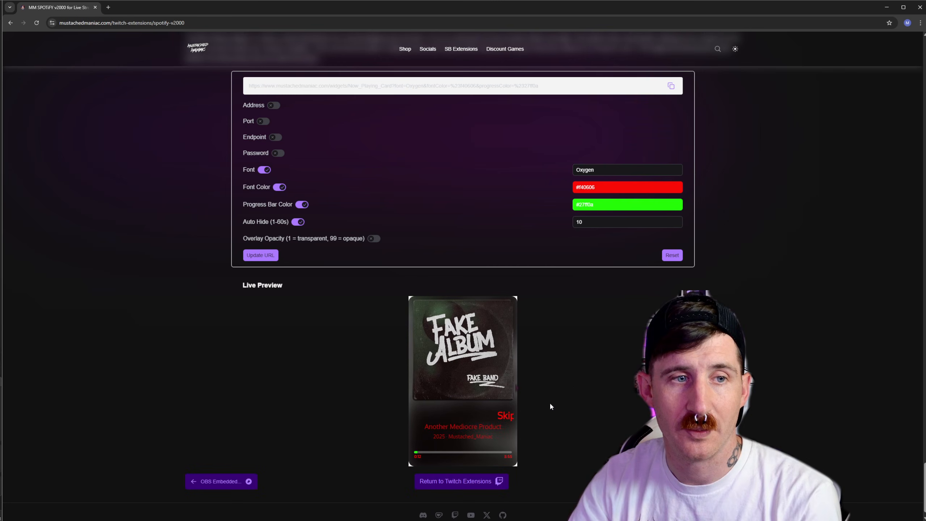
# - Skip to the next Spotify song to refresh the live preview, then reset all widget options and copy the default overlay URL
pyautogui.moveTo(410, 512)
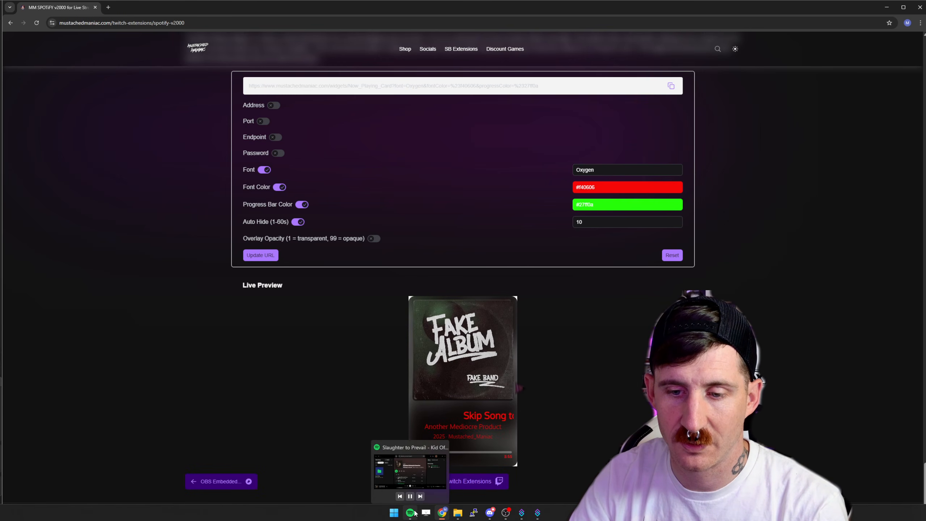
pyautogui.click(420, 491)
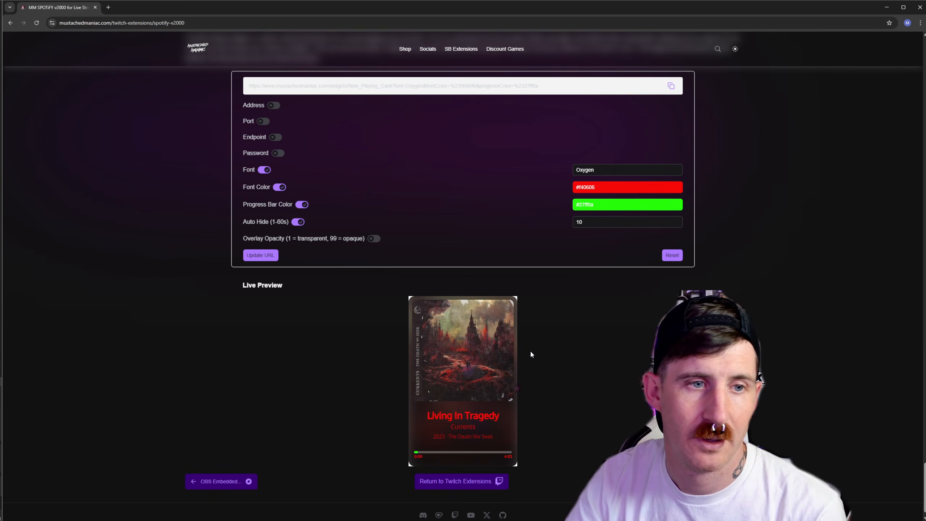
pyautogui.click(672, 255)
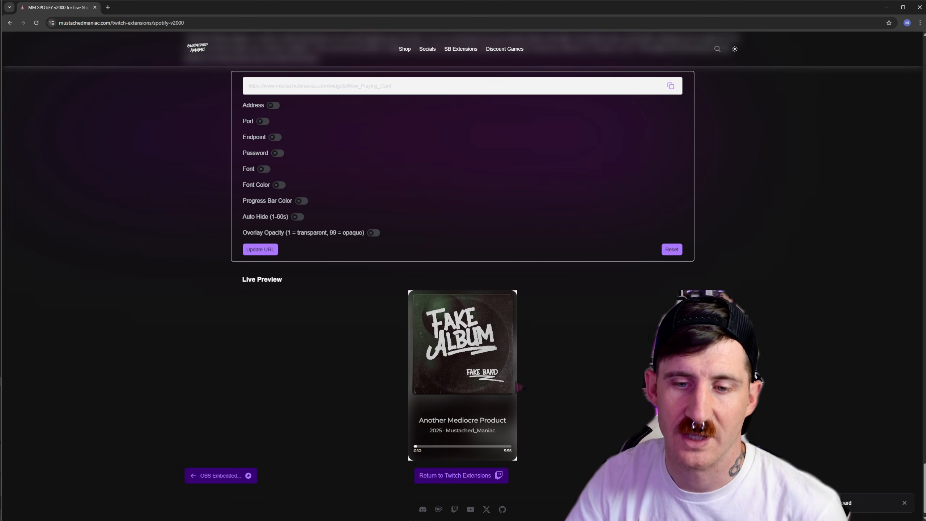
# - Switch to OBS Studio, postpone the offered update, and move the OBS window to the middle of the screen
pyautogui.moveTo(639, 519)
pyautogui.click(459, 513)
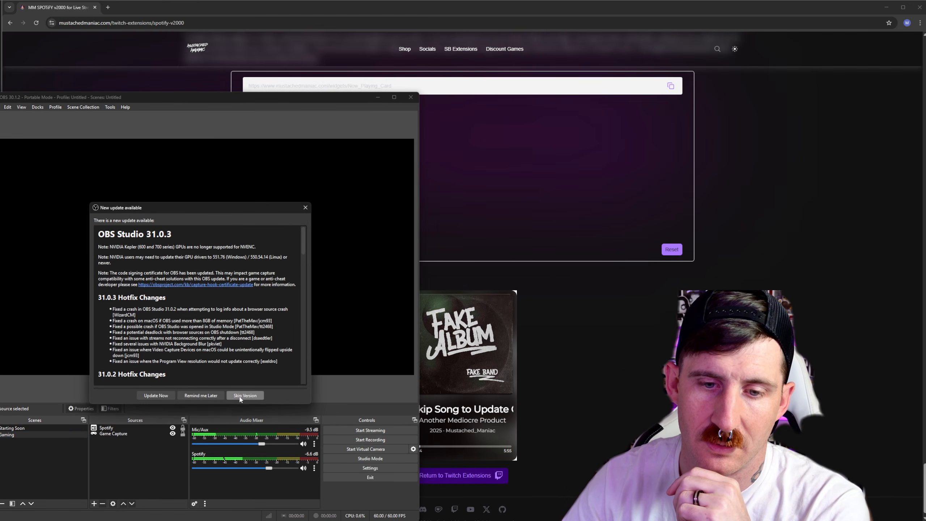
pyautogui.click(200, 396)
pyautogui.moveTo(262, 97); pyautogui.dragTo(488, 45)
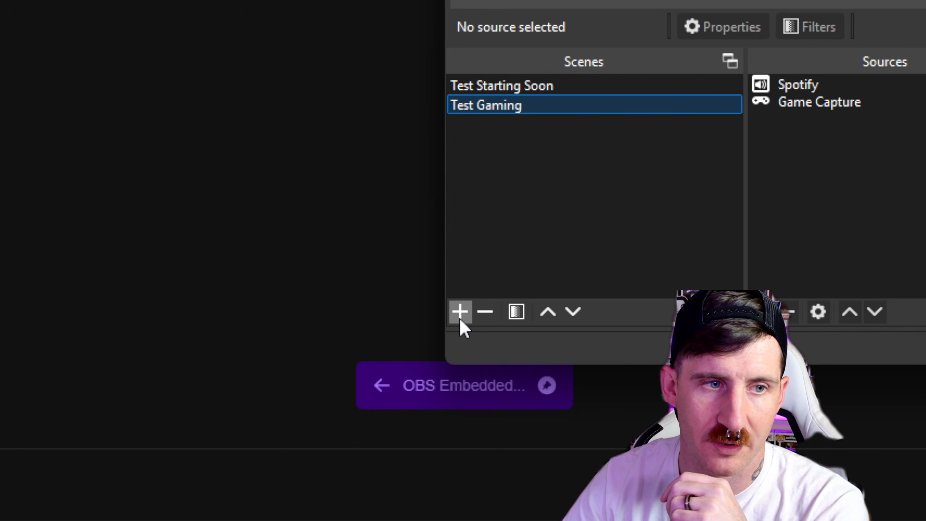
# - Add a scene named "Now Playing Card" and maximize the OBS window
pyautogui.click(461, 321)
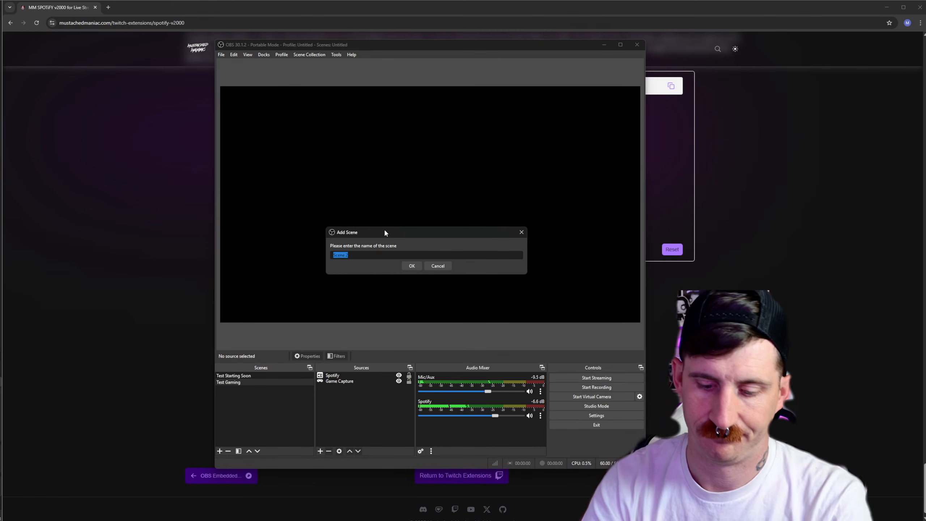
pyautogui.write('Now Playing Card')
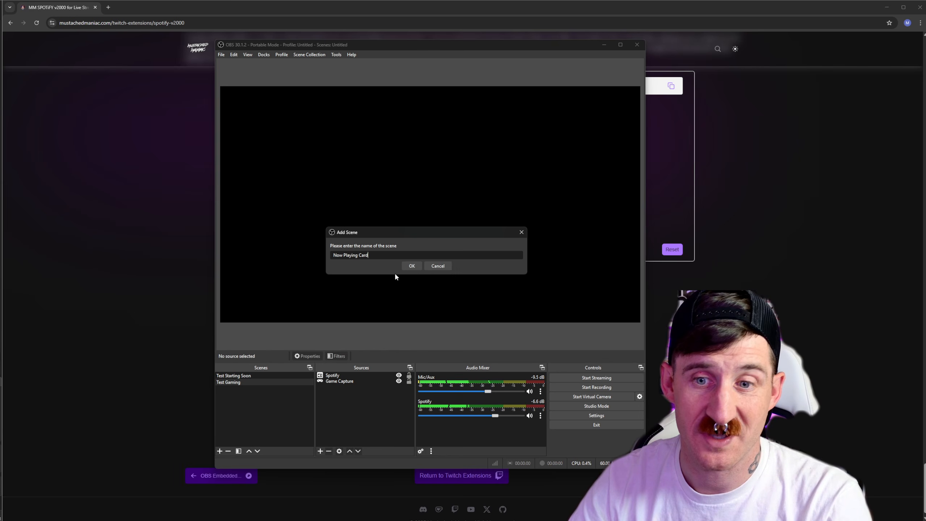
pyautogui.click(414, 267)
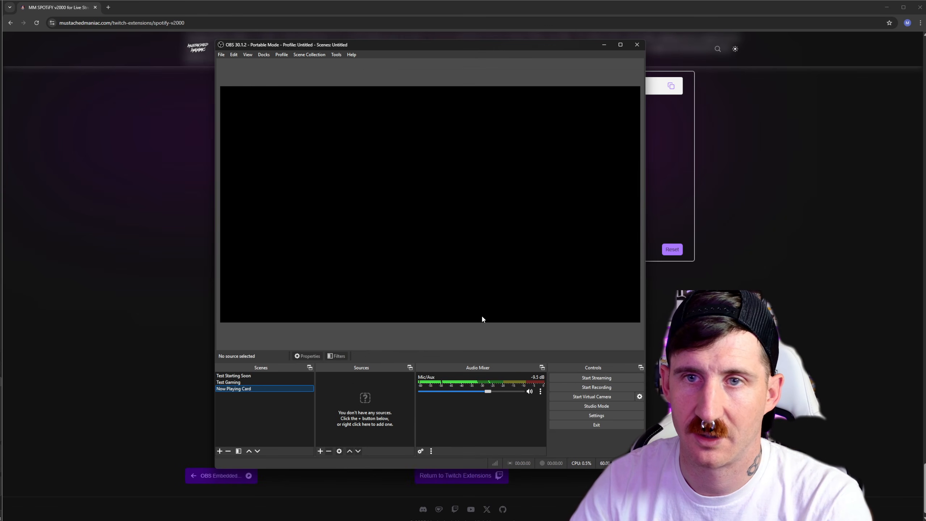
pyautogui.moveTo(491, 44); pyautogui.dragTo(601, 5)
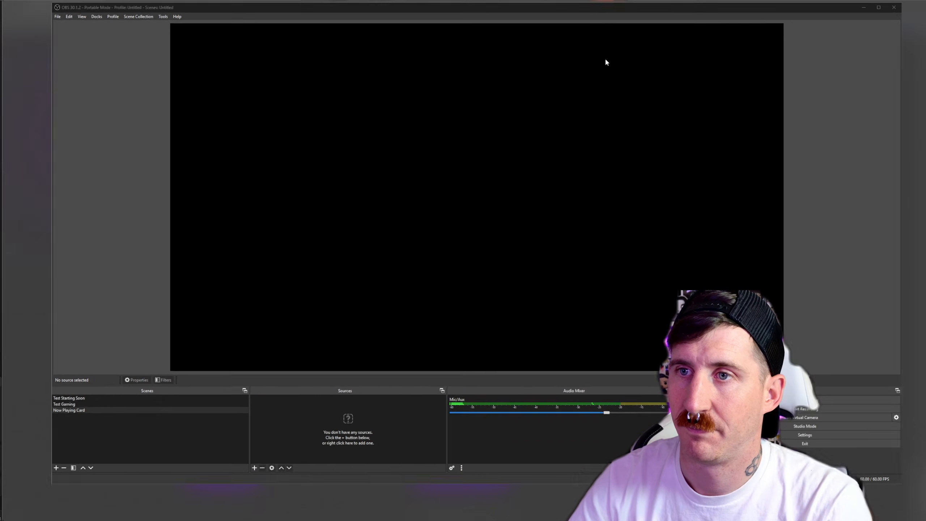
pyautogui.click(424, 293)
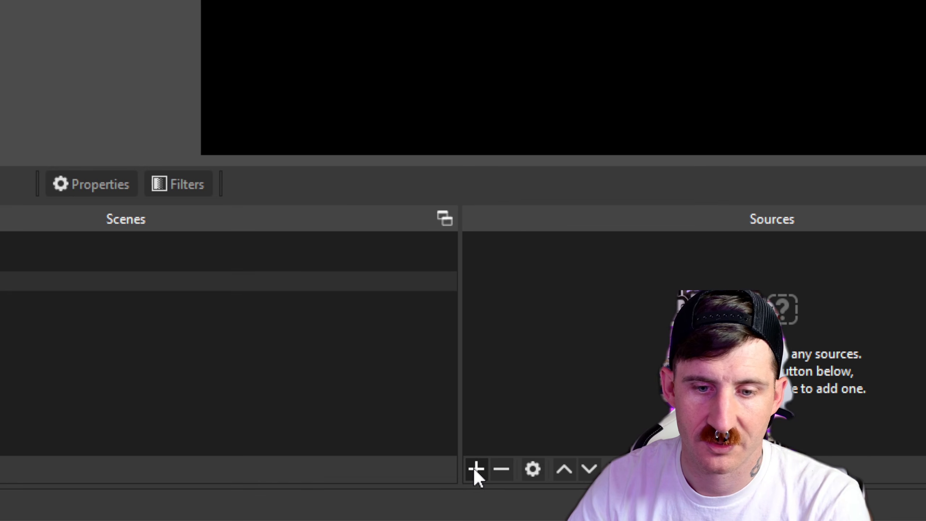
# - Add a new browser source named "Spotify Card" to the Now Playing Card scene
pyautogui.click(224, 504)
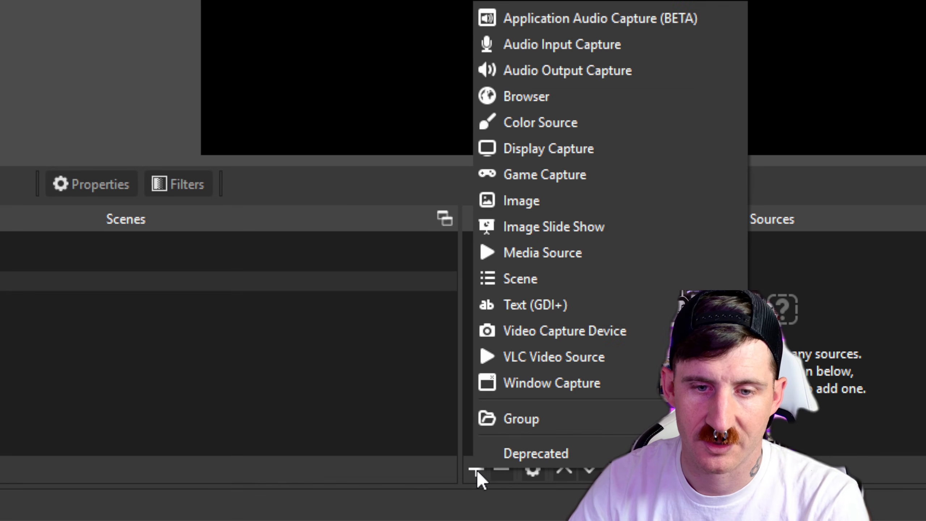
pyautogui.click(516, 104)
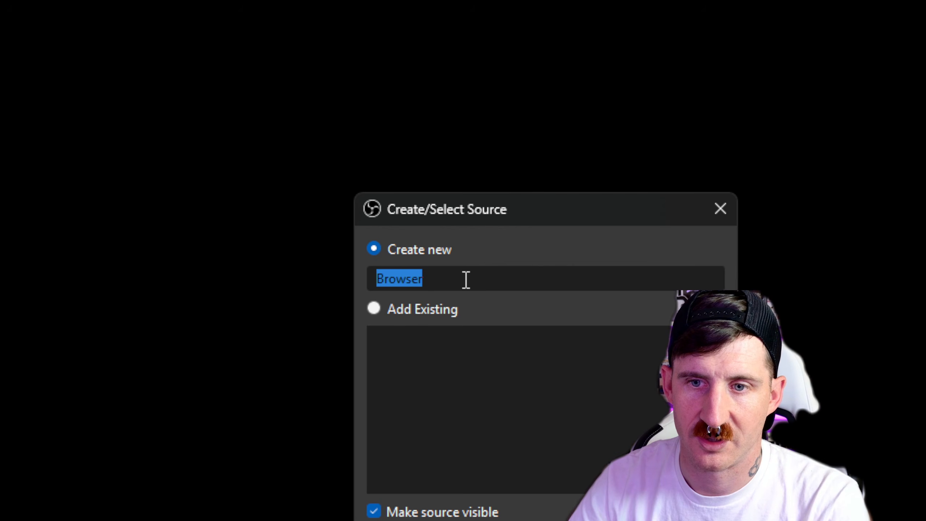
pyautogui.write('Spotify Card')
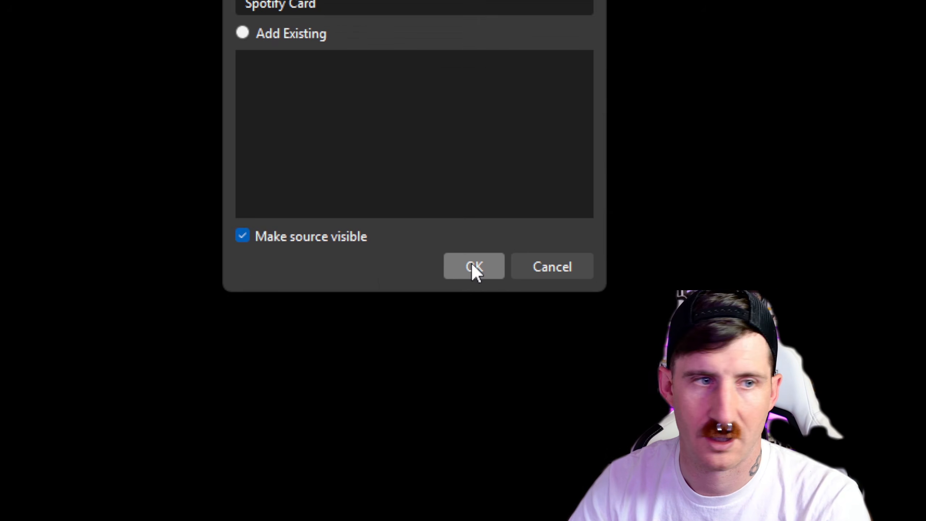
pyautogui.click(472, 266)
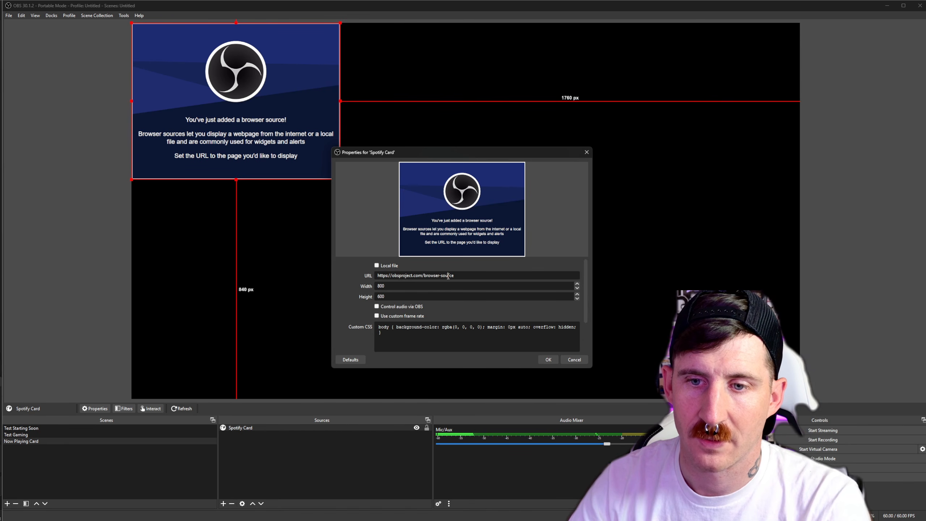
pyautogui.tripleClick(425, 277)
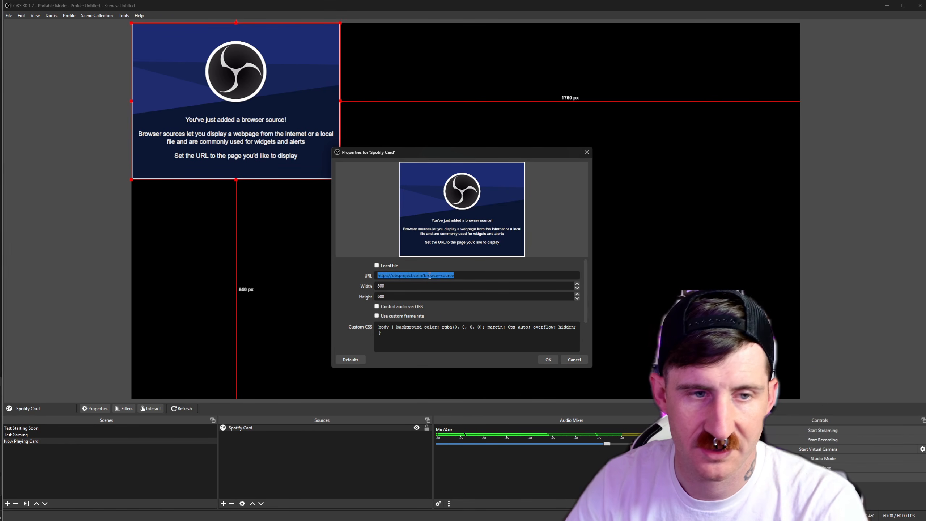
pyautogui.write('https://www.mustachedmaniac.com/widgets/Now_Playing_Card')
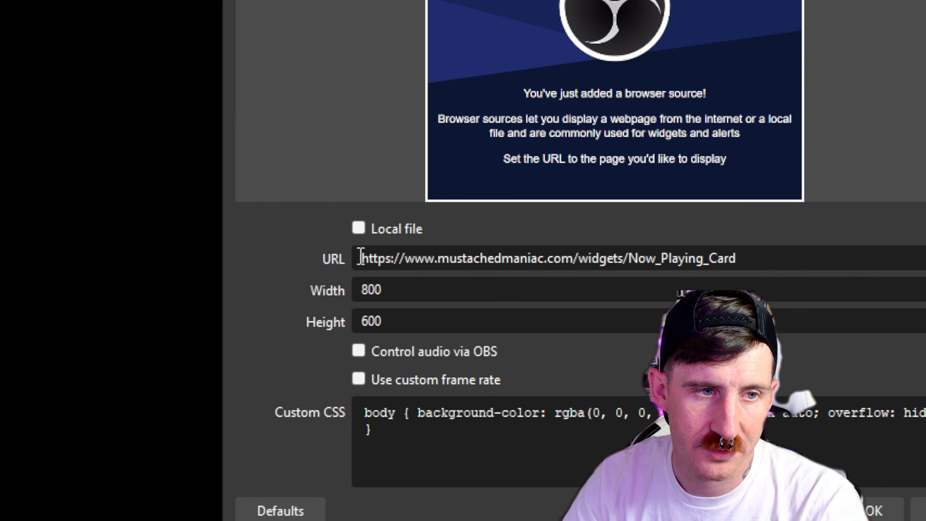
pyautogui.click(467, 258)
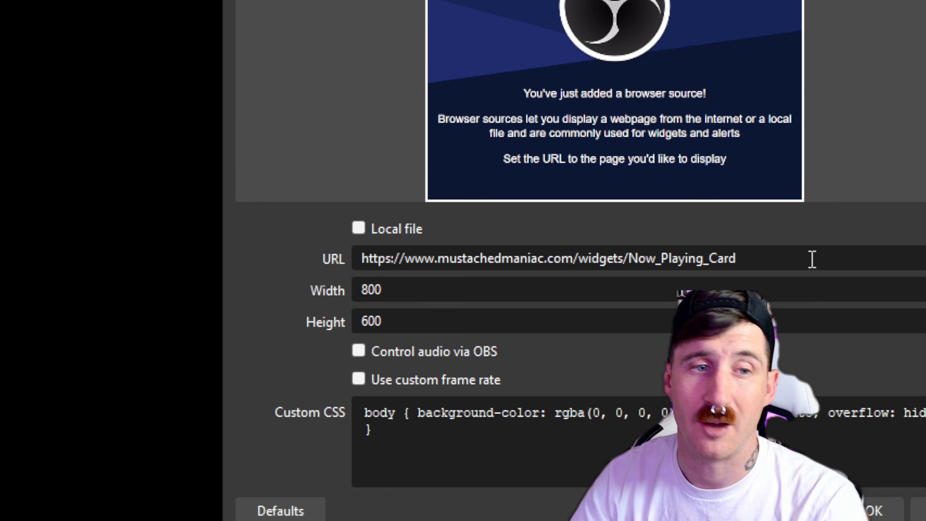
pyautogui.click(769, 260)
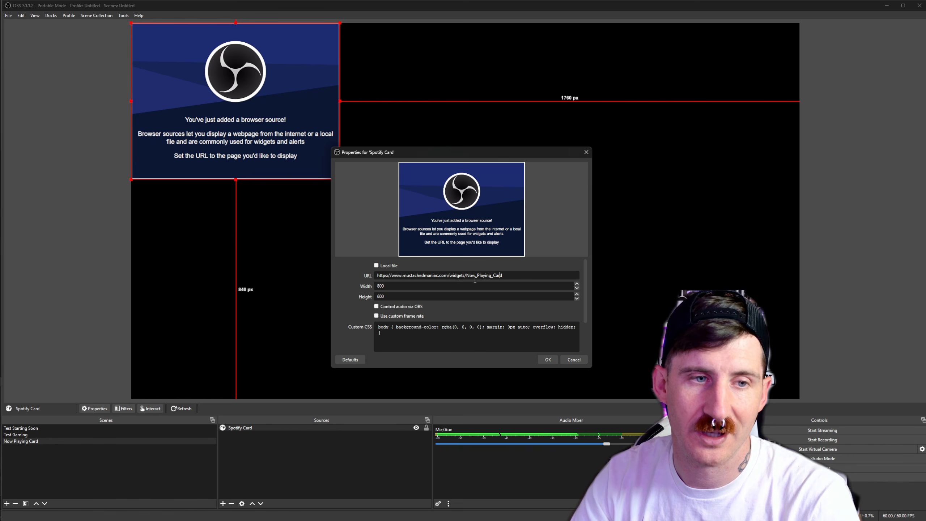
pyautogui.press('Tab')
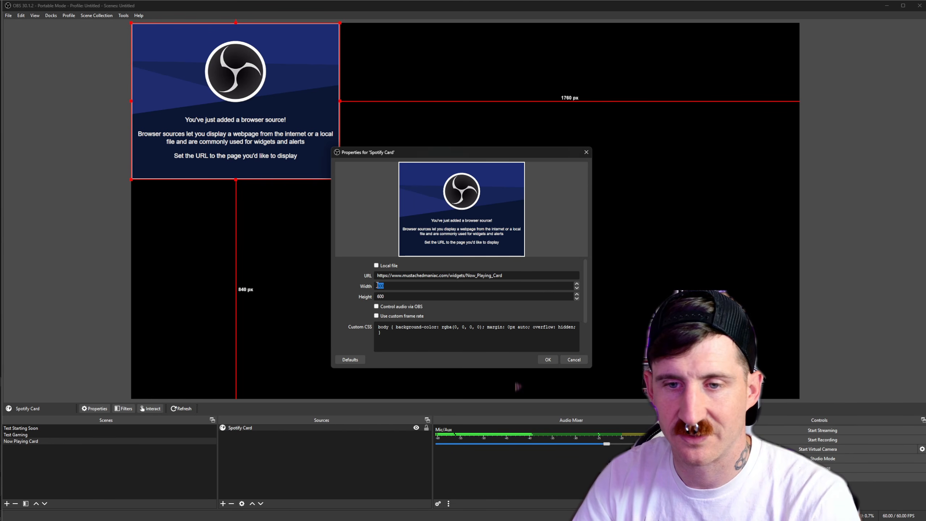
# - Set the browser source's width to 1920 and height to 1080, and accept the properties
pyautogui.click(389, 284)
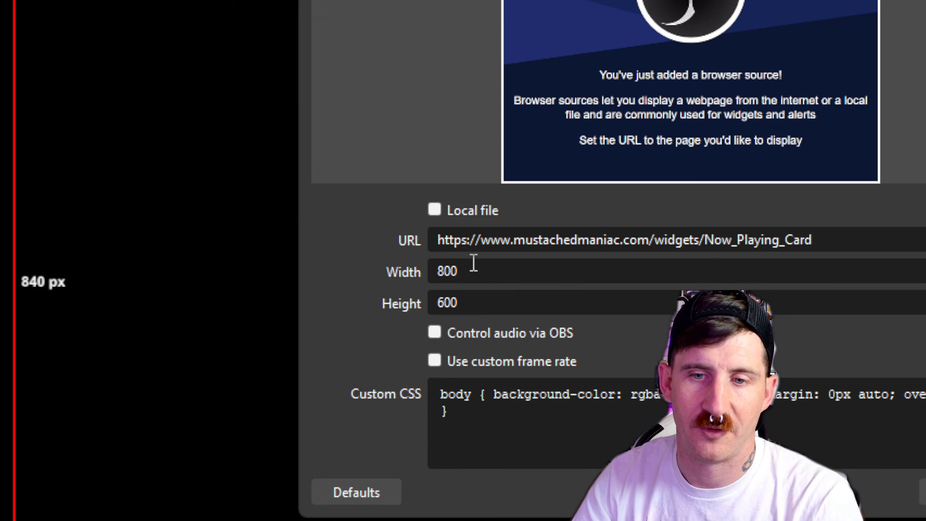
pyautogui.moveTo(384, 287); pyautogui.dragTo(377, 287)
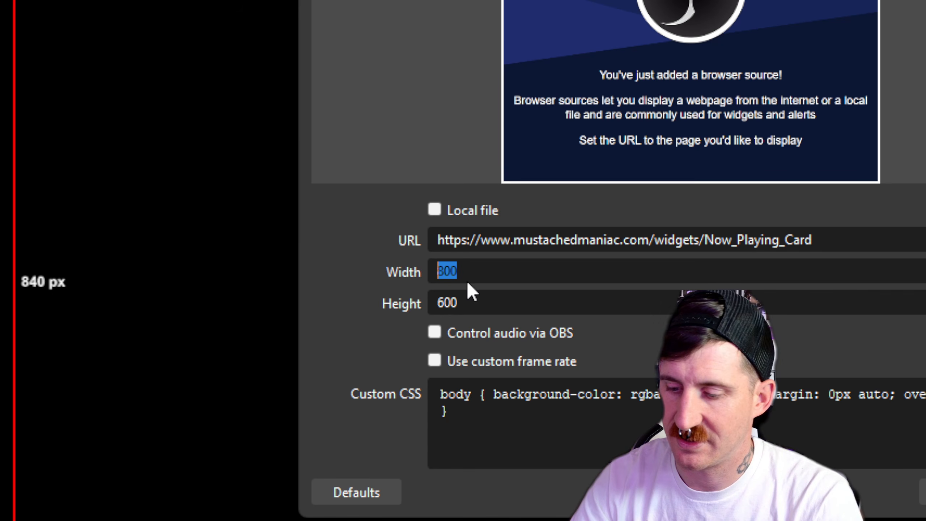
pyautogui.write('1920')
pyautogui.press('Tab')
pyautogui.write('1080')
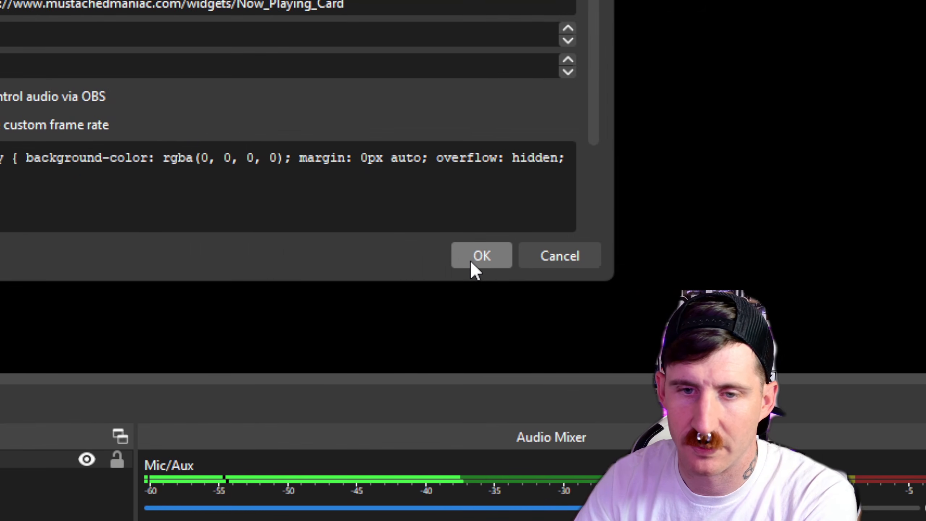
pyautogui.click(480, 256)
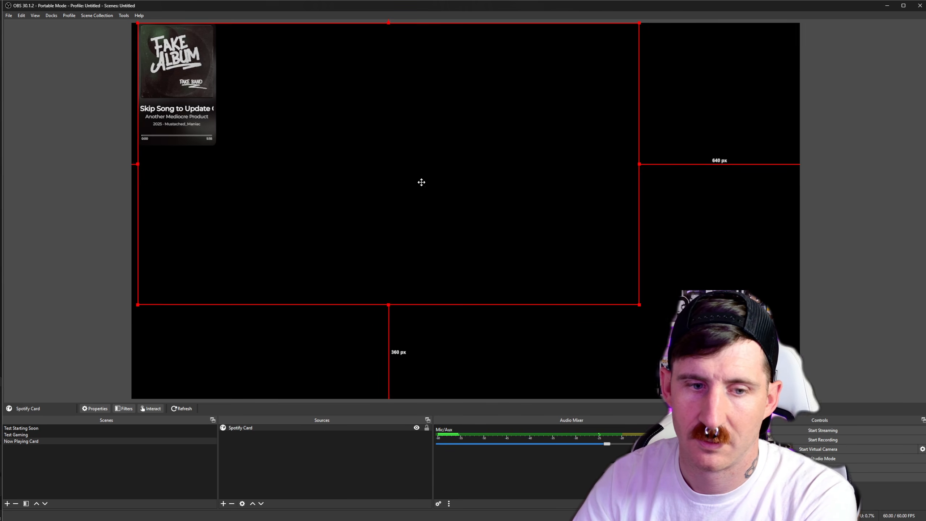
# - Crop the Spotify Card source closely around the visible card and place it in the lower-right corner of the canvas
pyautogui.moveTo(422, 182); pyautogui.dragTo(503, 228)
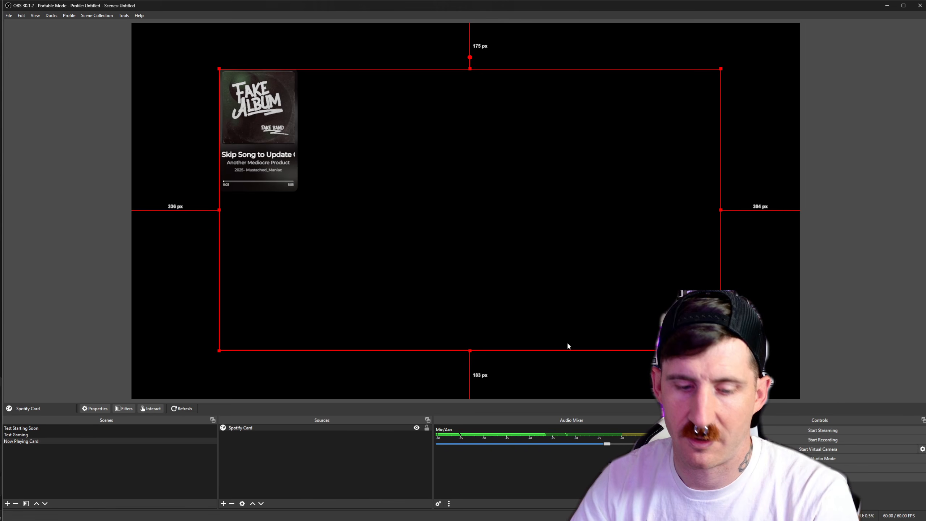
pyautogui.moveTo(721, 350); pyautogui.dragTo(303, 197)
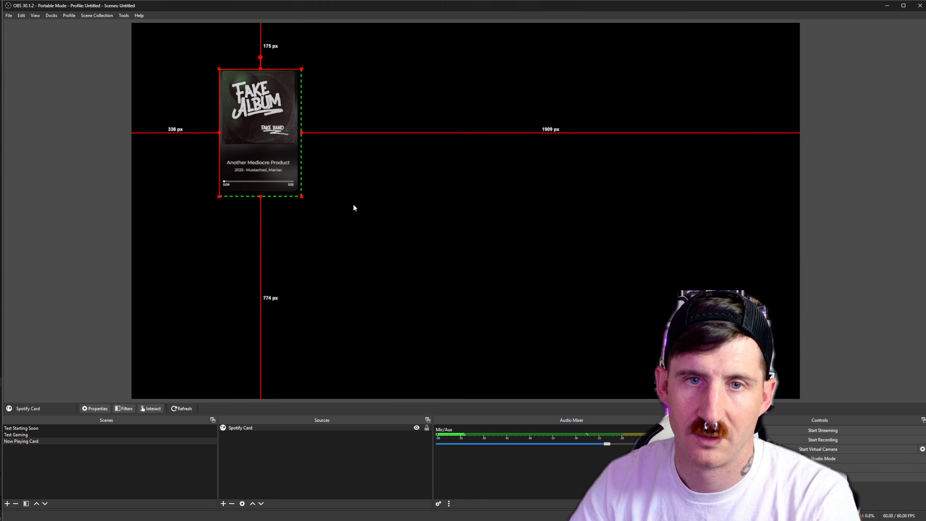
pyautogui.moveTo(257, 131); pyautogui.dragTo(741, 318)
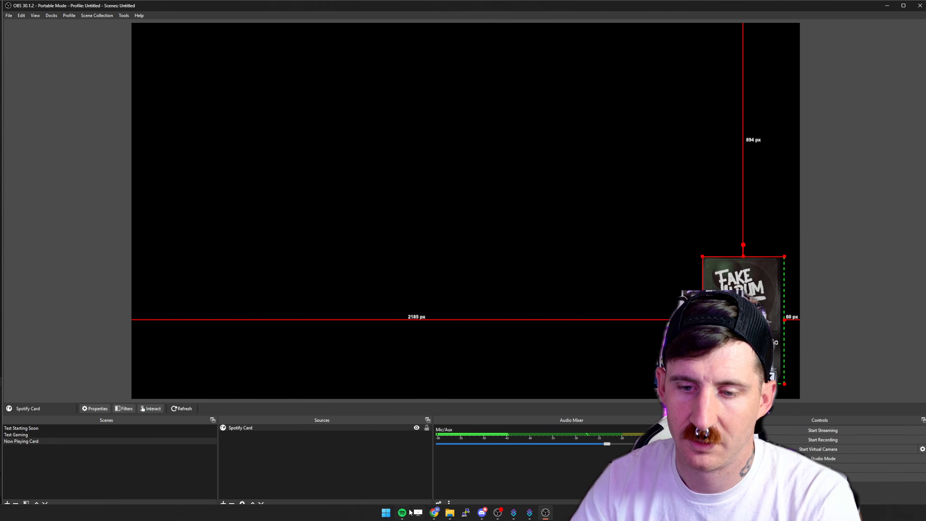
# - Skip to the next Spotify song to refresh the card, then move the card to the lower-left corner of the canvas and deselect it
pyautogui.moveTo(402, 513)
pyautogui.click(412, 492)
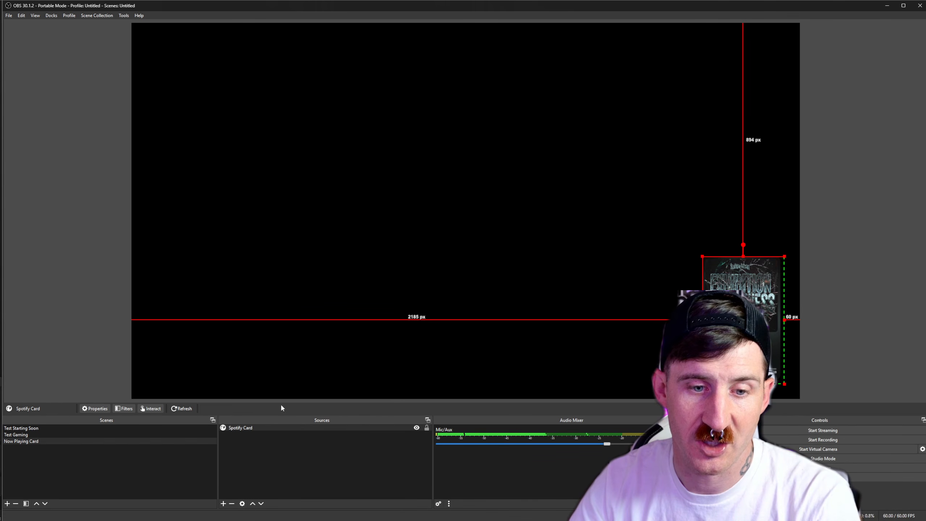
pyautogui.click(47, 321)
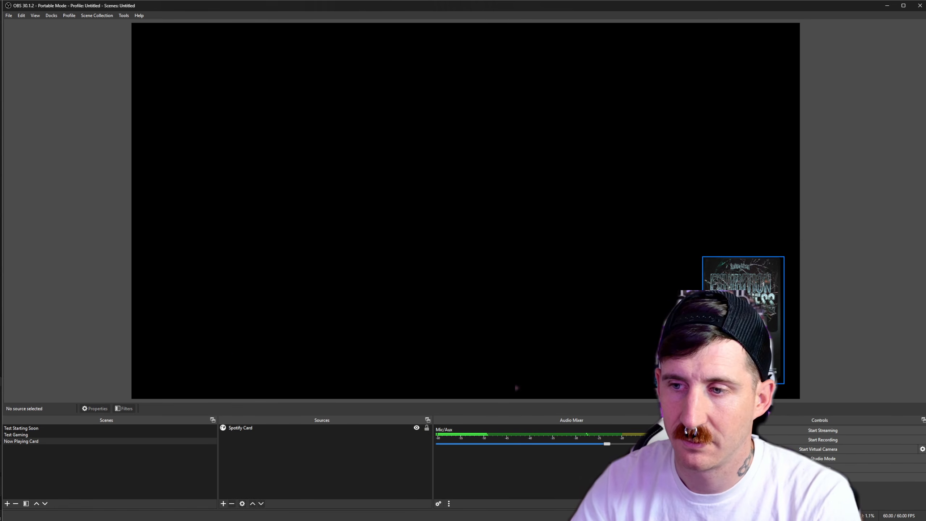
pyautogui.moveTo(742, 346); pyautogui.dragTo(184, 351)
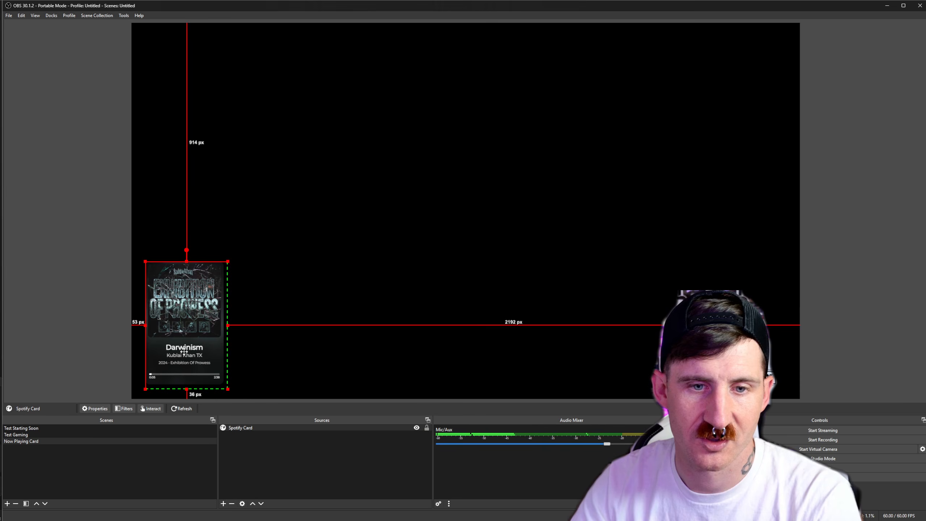
pyautogui.click(80, 341)
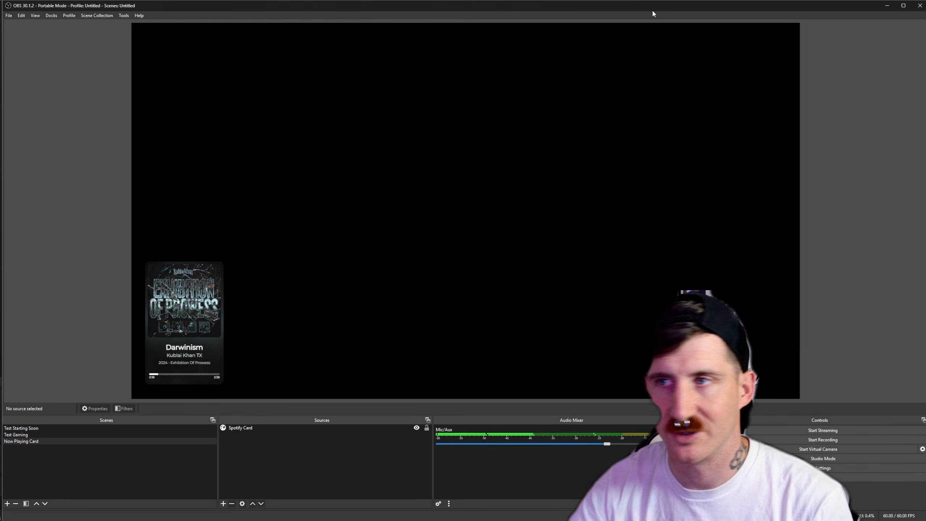
# - Close OBS Studio, minimize the web browser, and switch to Streamer.bot
pyautogui.click(918, 5)
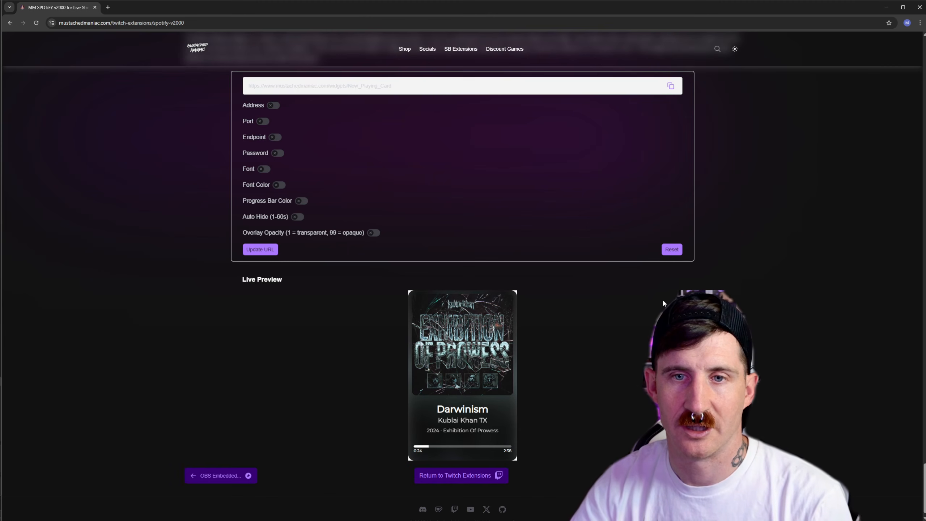
pyautogui.click(888, 5)
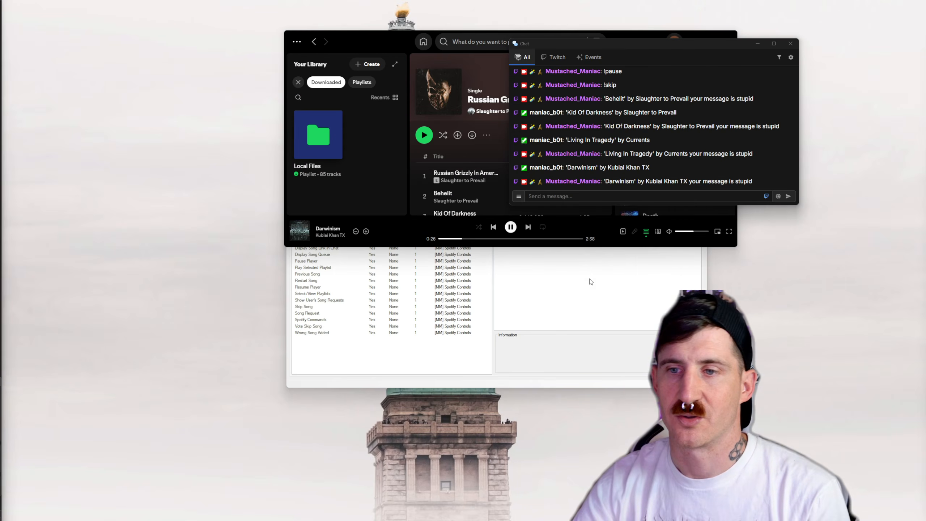
pyautogui.click(584, 312)
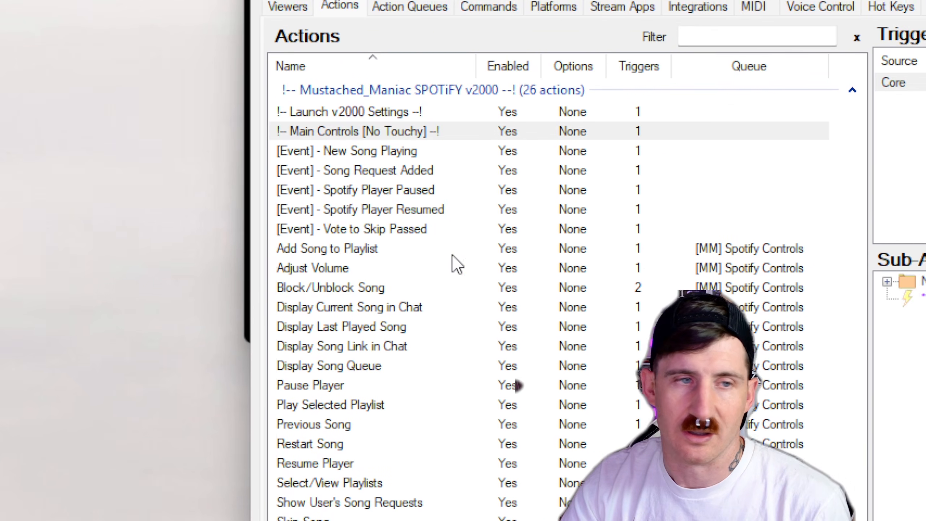
# - Examine the [Event] - New Song Playing action's example Twitch Message and Stream Deck Set Background sub-actions
pyautogui.click(406, 150)
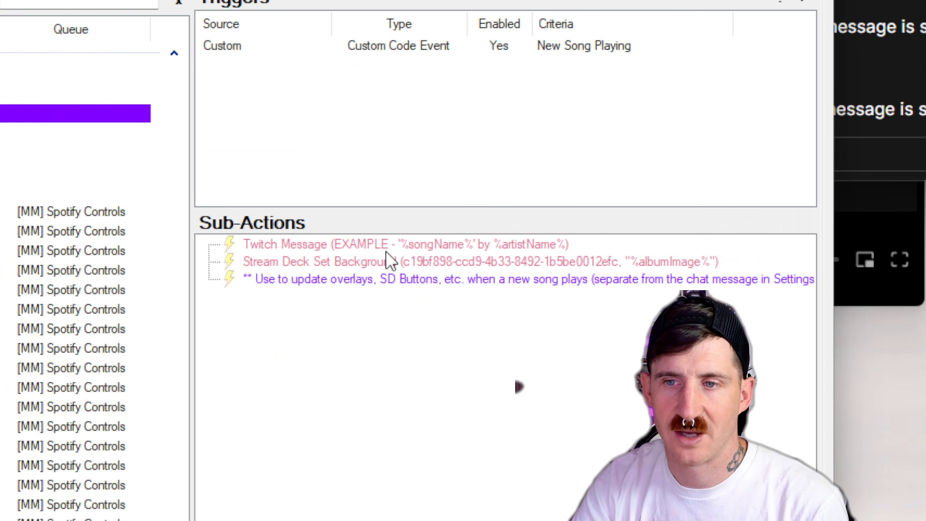
pyautogui.click(466, 237)
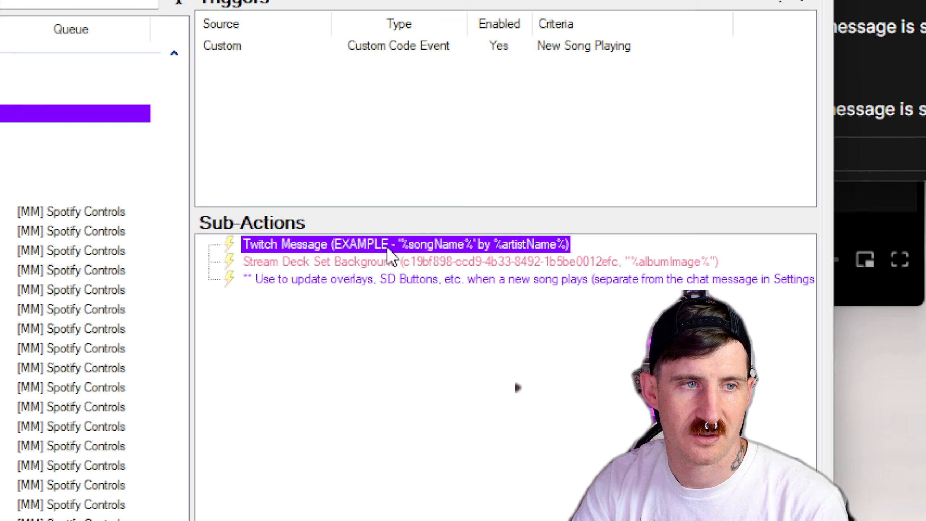
pyautogui.click(466, 249)
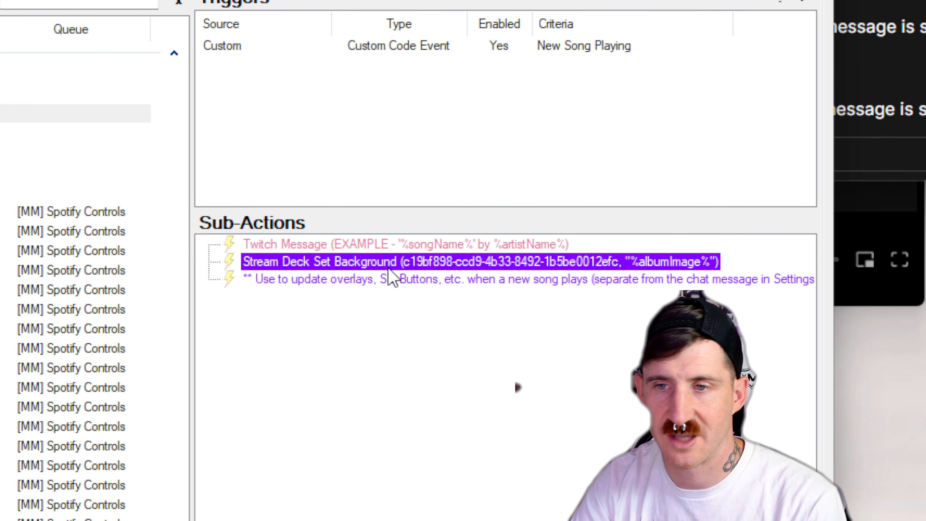
pyautogui.click(375, 249)
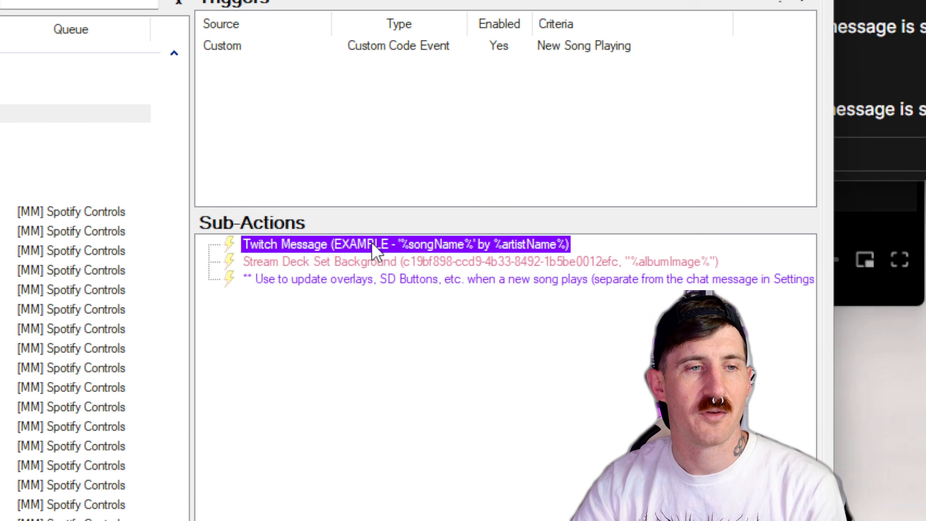
pyautogui.click(414, 263)
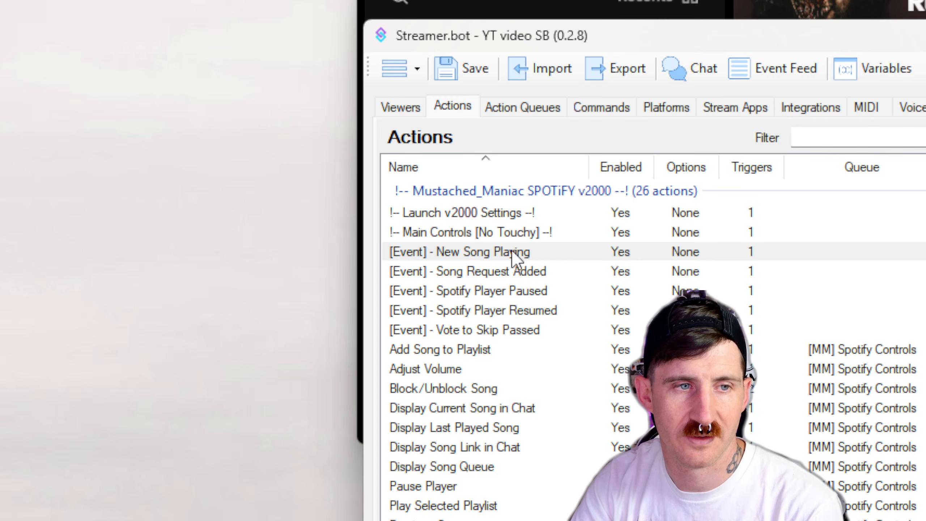
# - Look through the Song Request Added, Spotify Player Paused, and Vote to Skip Passed event actions
pyautogui.click(550, 274)
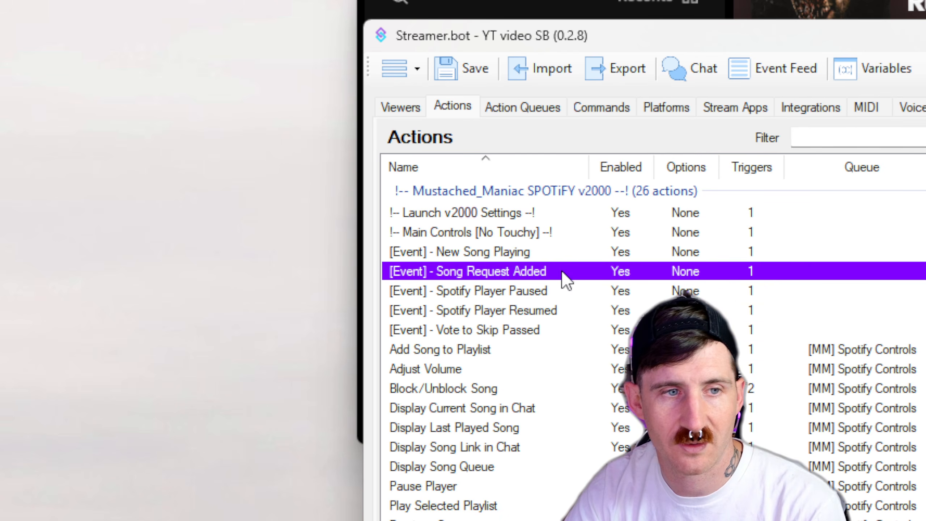
pyautogui.click(542, 296)
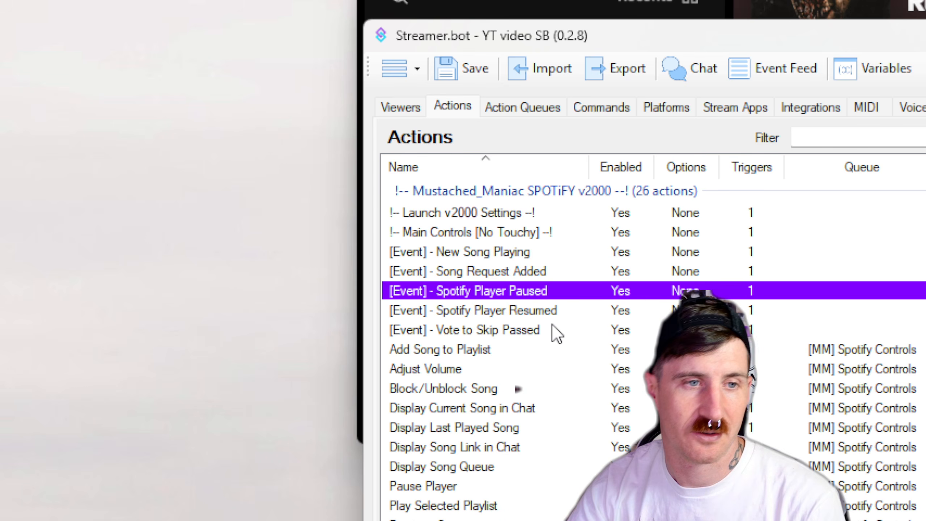
pyautogui.click(527, 335)
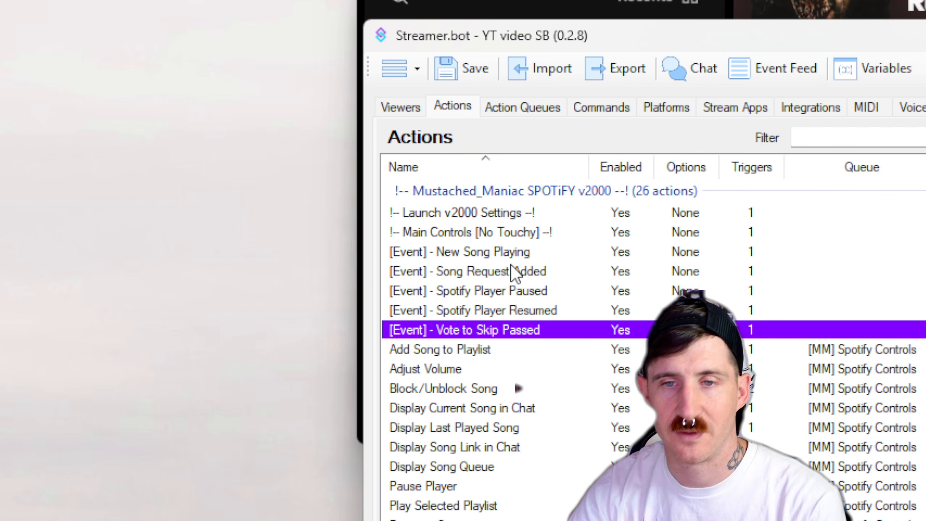
# - Review the variables of the most recent New Song Playing event in the action history, then close the variable list
pyautogui.click(519, 115)
pyautogui.click(575, 135)
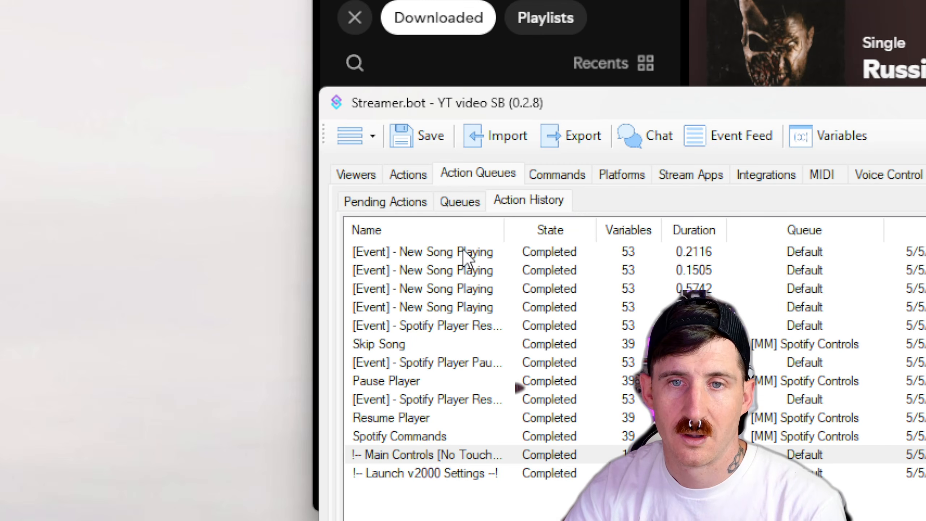
pyautogui.doubleClick(514, 186)
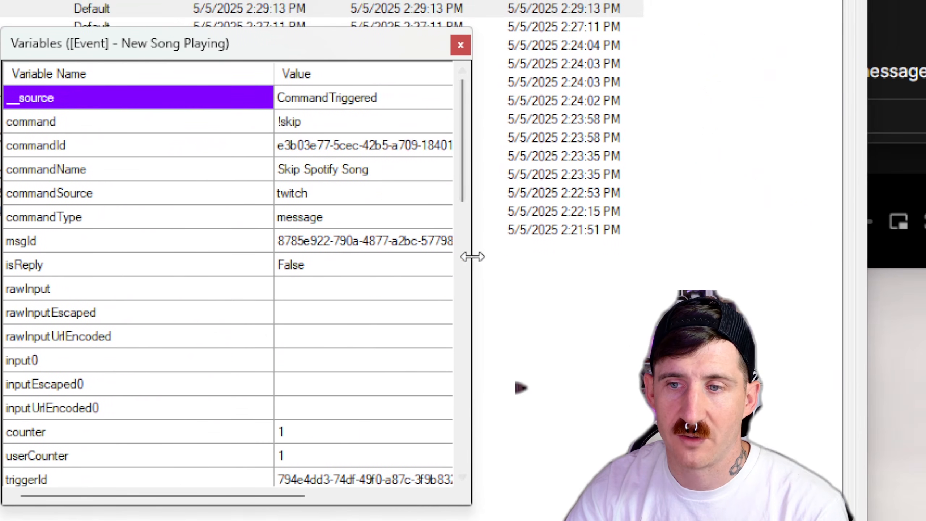
pyautogui.moveTo(663, 247); pyautogui.dragTo(749, 241)
pyautogui.scroll(-2, 332, 321)
pyautogui.scroll(-10, 142, 332)
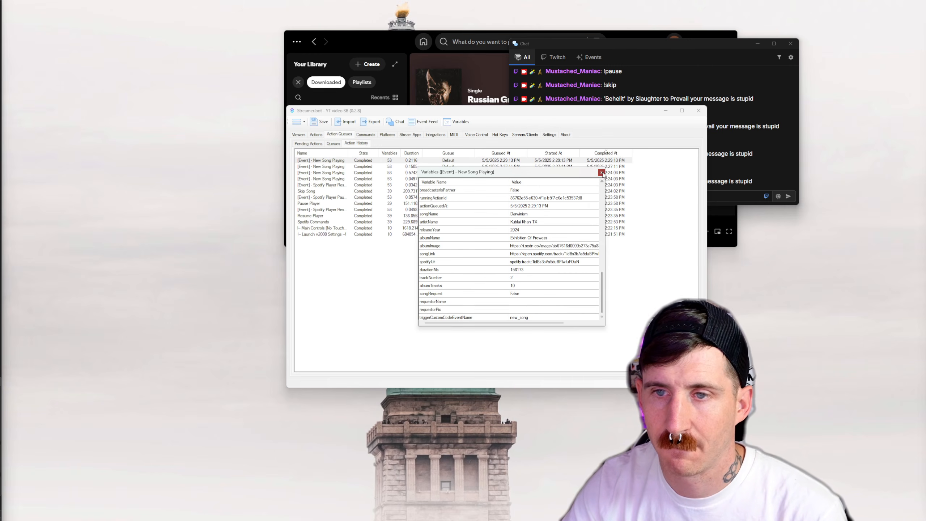
pyautogui.click(550, 45)
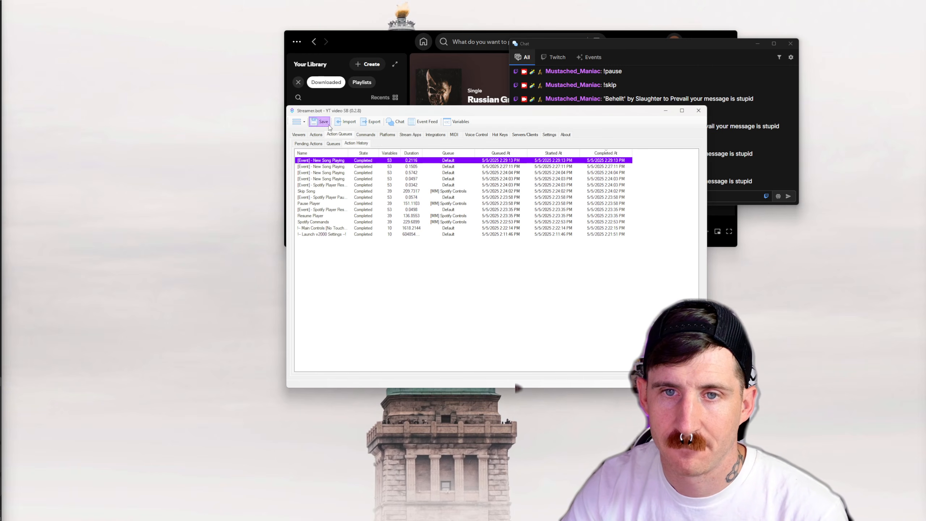
# - Return to the actions list and look through the Spotify control actions from Display Current Song in Chat to Previous Song
pyautogui.click(316, 135)
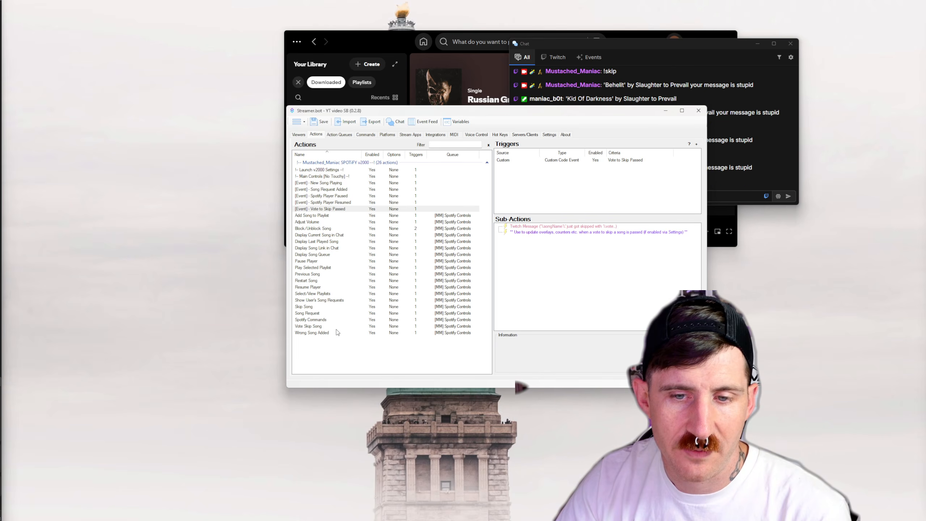
pyautogui.click(325, 334)
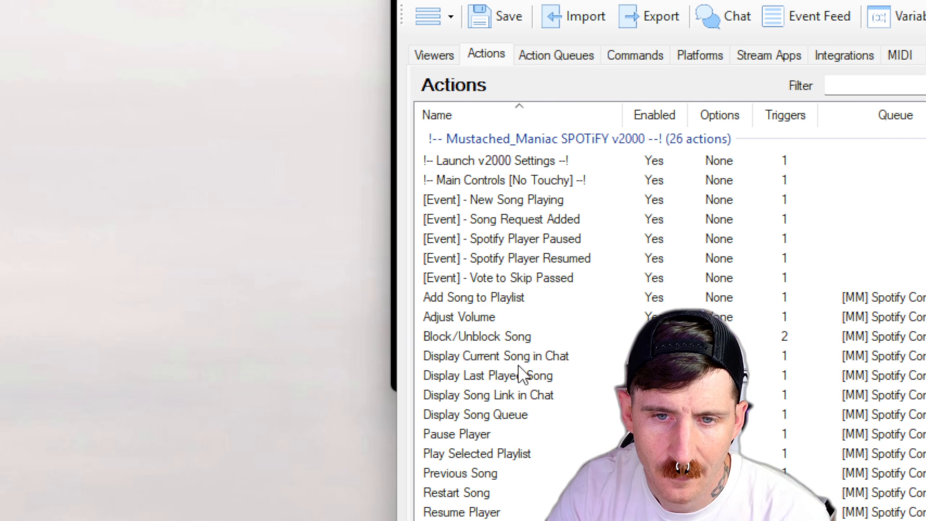
pyautogui.click(535, 364)
pyautogui.click(535, 377)
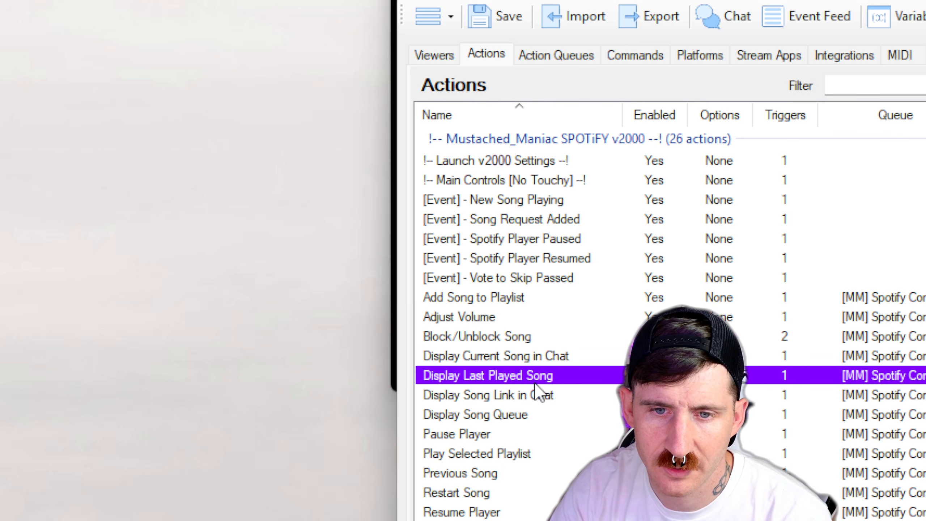
pyautogui.click(528, 415)
pyautogui.click(526, 476)
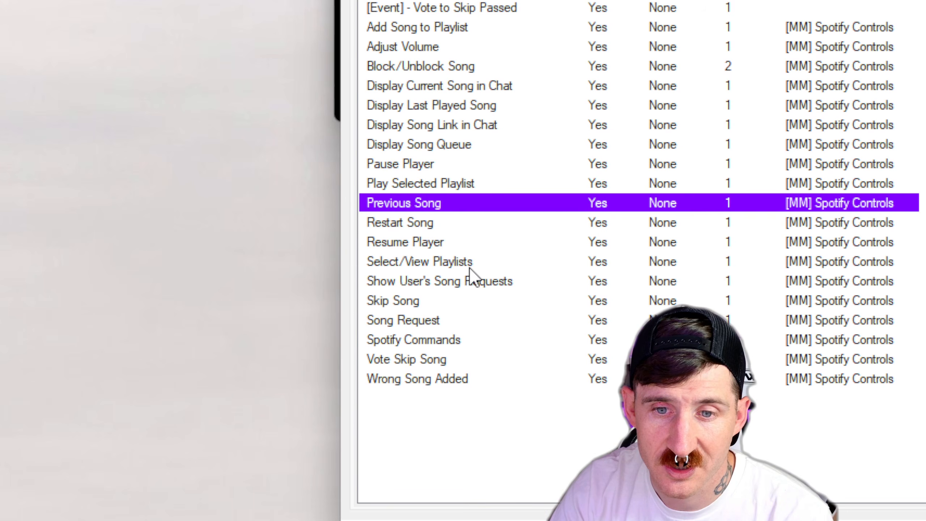
# - Look through the remaining Spotify control actions one by one, from Select/View Playlists down to Wrong Song Added
pyautogui.click(469, 266)
pyautogui.click(467, 285)
pyautogui.click(469, 302)
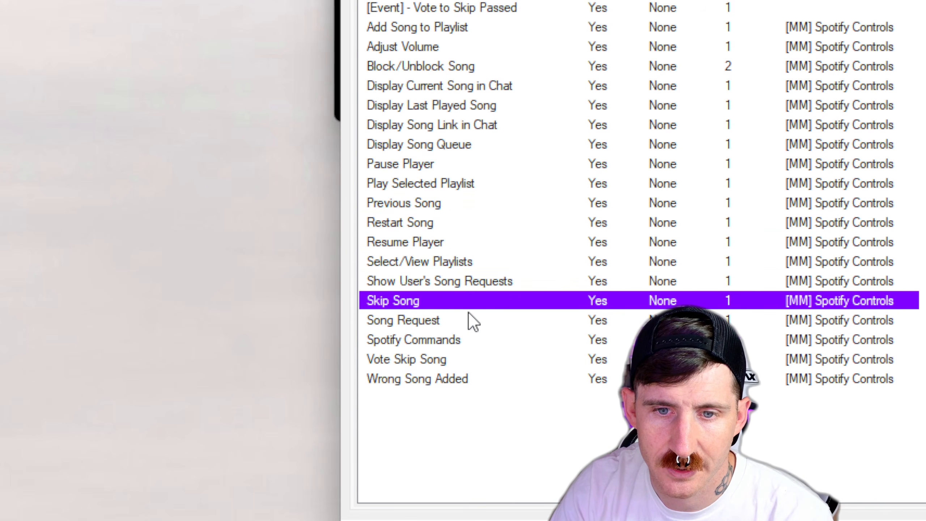
pyautogui.click(474, 321)
pyautogui.click(480, 343)
pyautogui.click(462, 363)
pyautogui.click(457, 381)
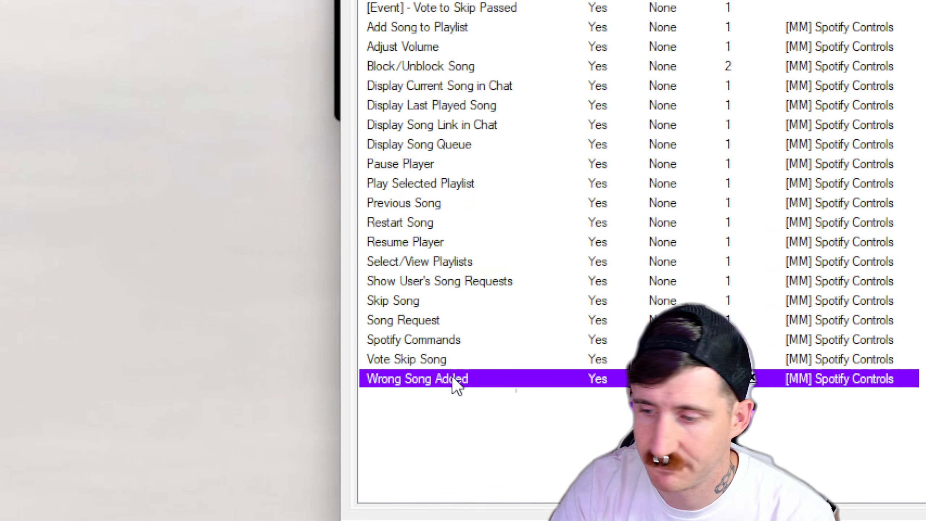